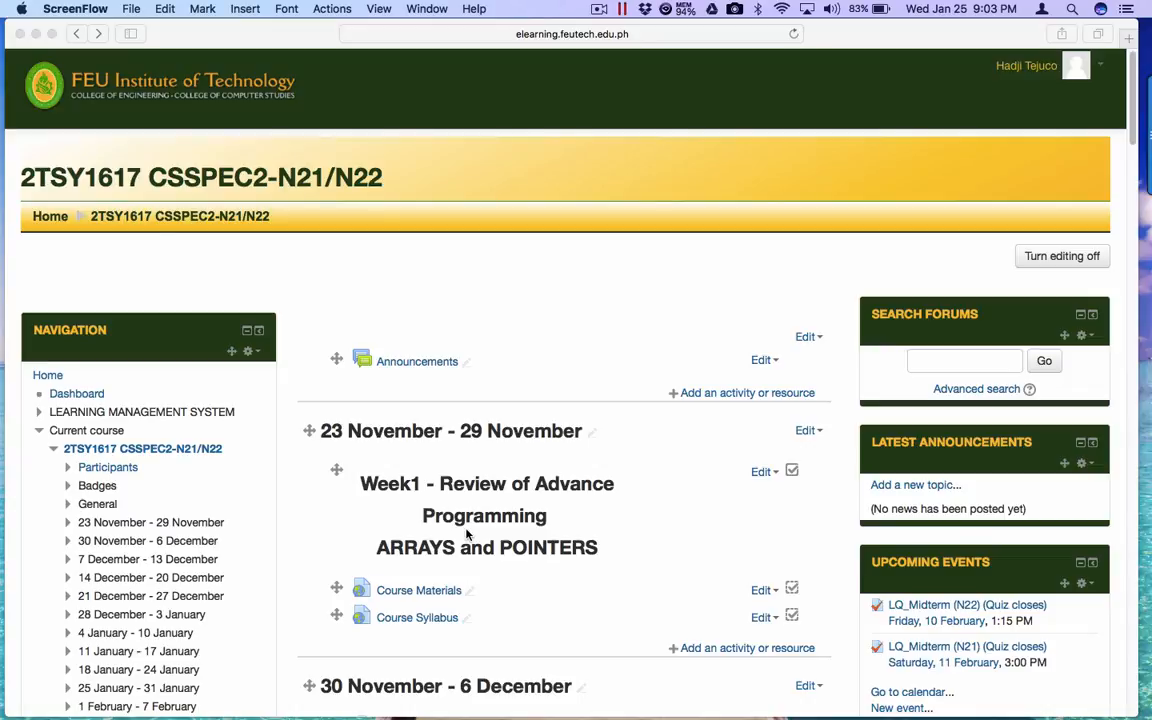
# Find the FLEX installer resource in the 25 January - 31 January section of the course page.
pyautogui.scroll(-15, 463, 597)
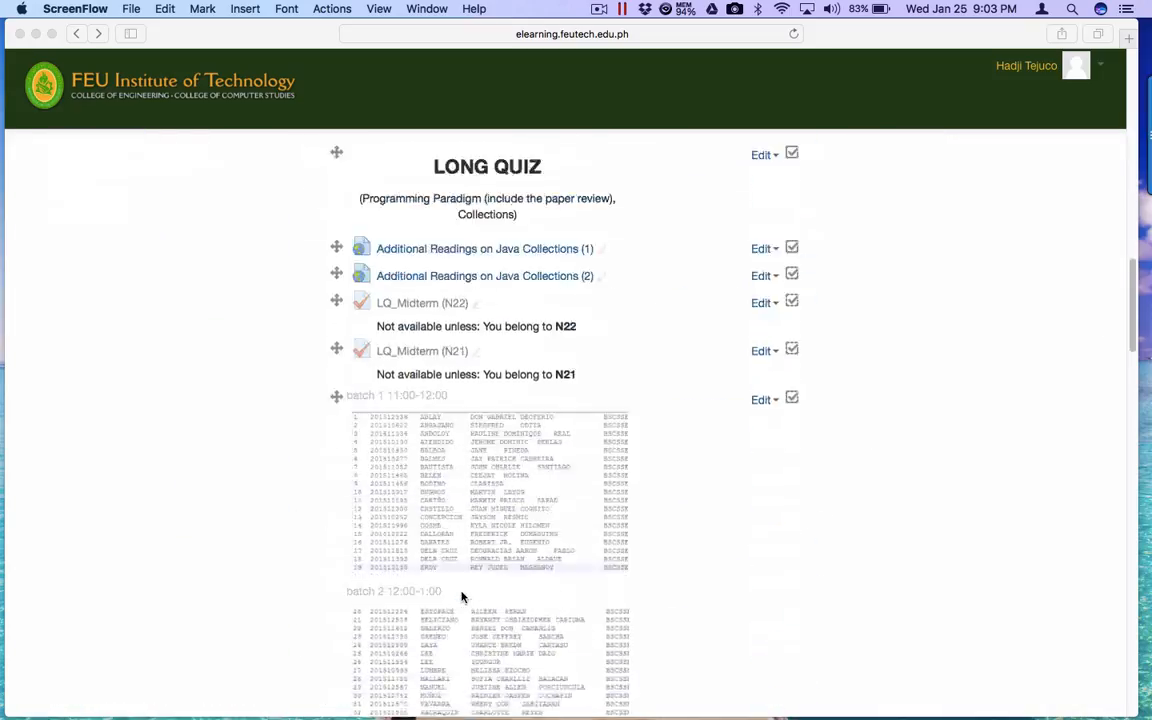
pyautogui.scroll(-15, 463, 597)
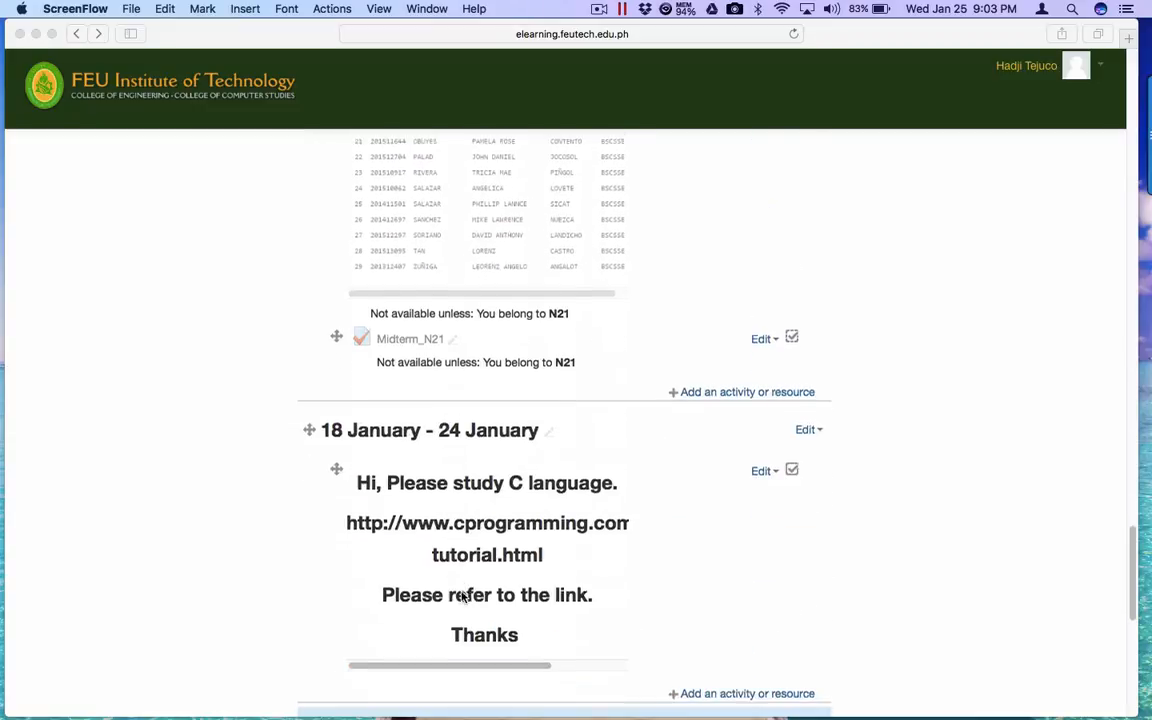
pyautogui.scroll(-3, 463, 597)
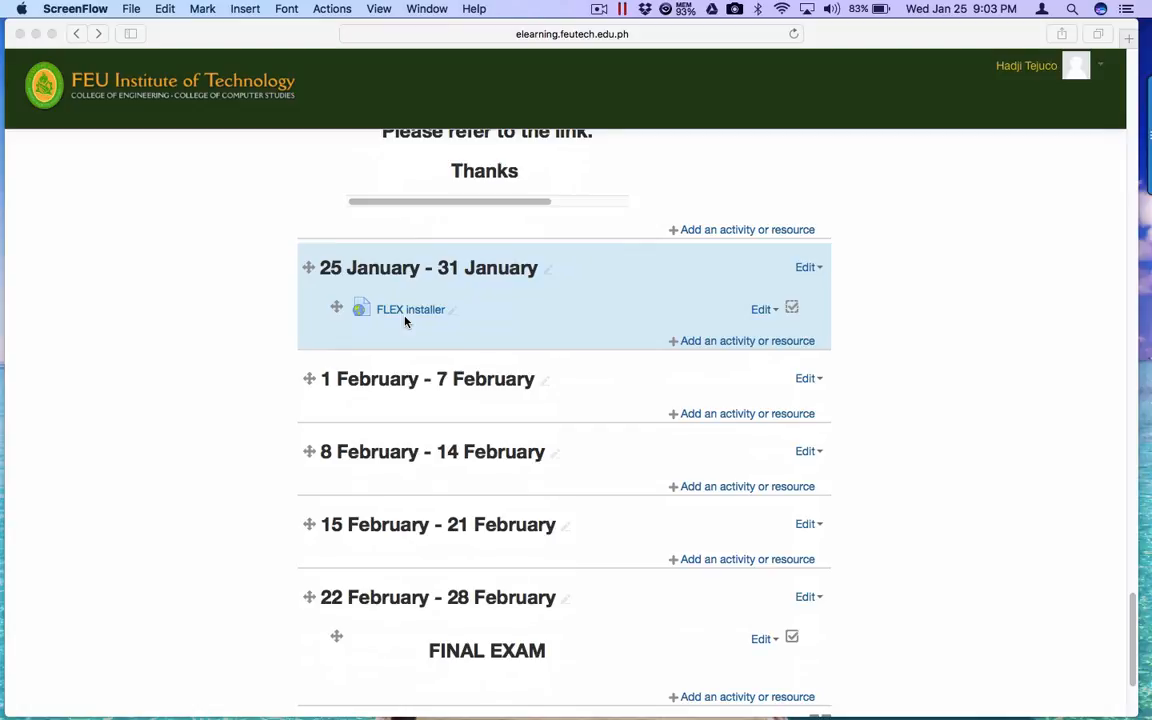
# Switch to the Windows desktop and open Control Panel's Programs and Features list.
pyautogui.hotkey('ctrl', 'Right')
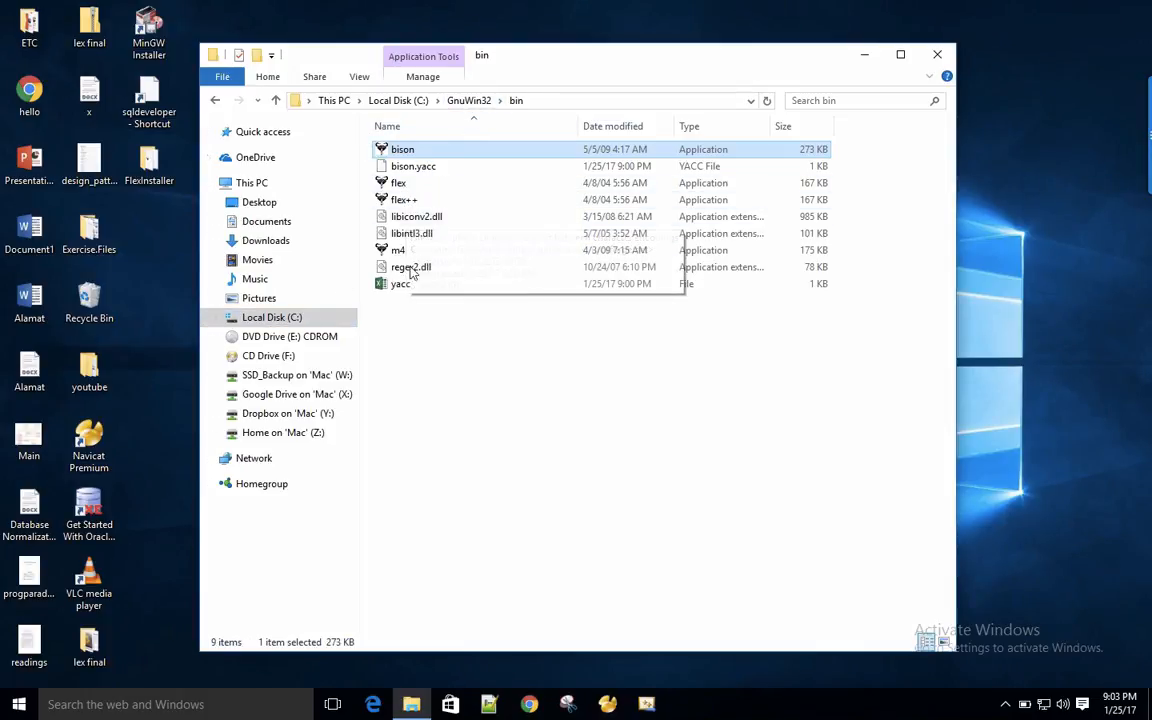
pyautogui.click(937, 55)
pyautogui.click(18, 704)
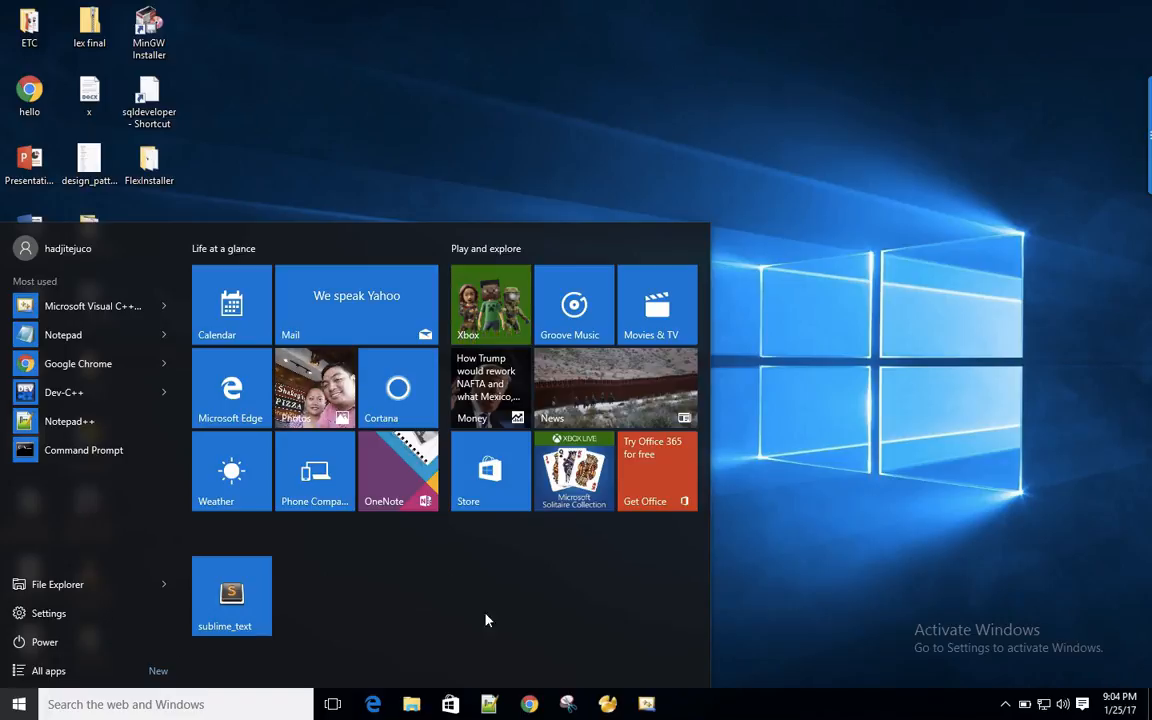
pyautogui.click(718, 583)
pyautogui.click(10, 710)
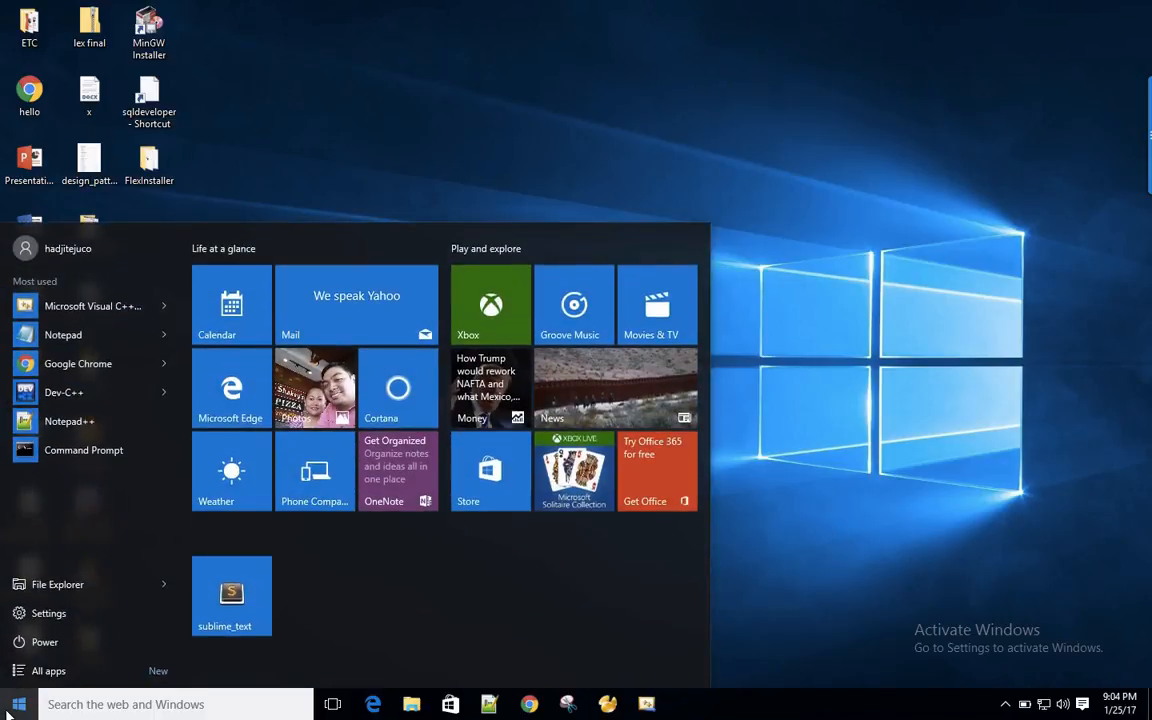
pyautogui.write('control')
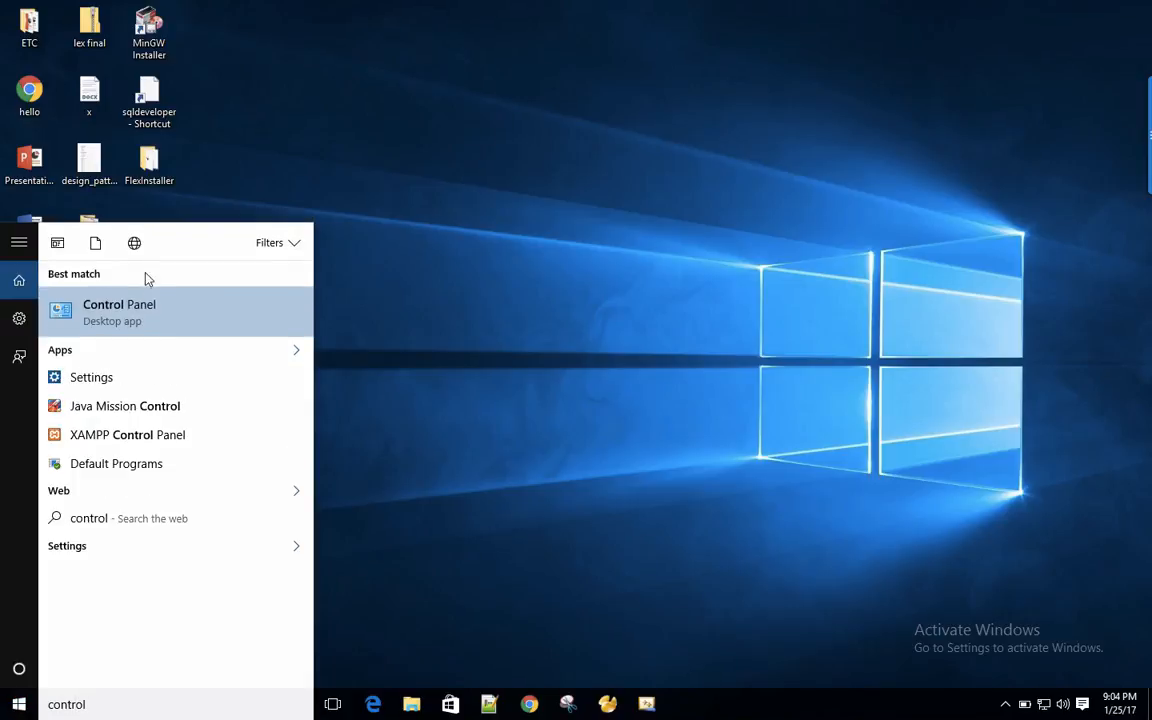
pyautogui.click(122, 314)
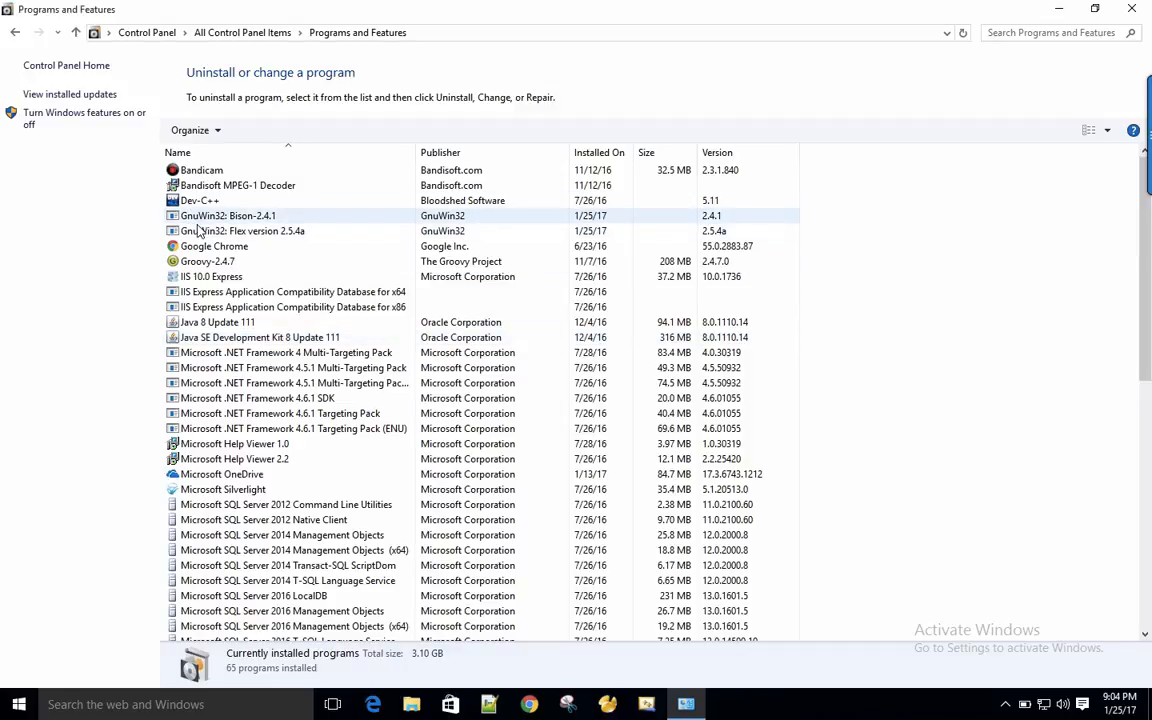
# Uninstall GnuWin32: Bison-2.4.1 and all of its components.
pyautogui.click(200, 220)
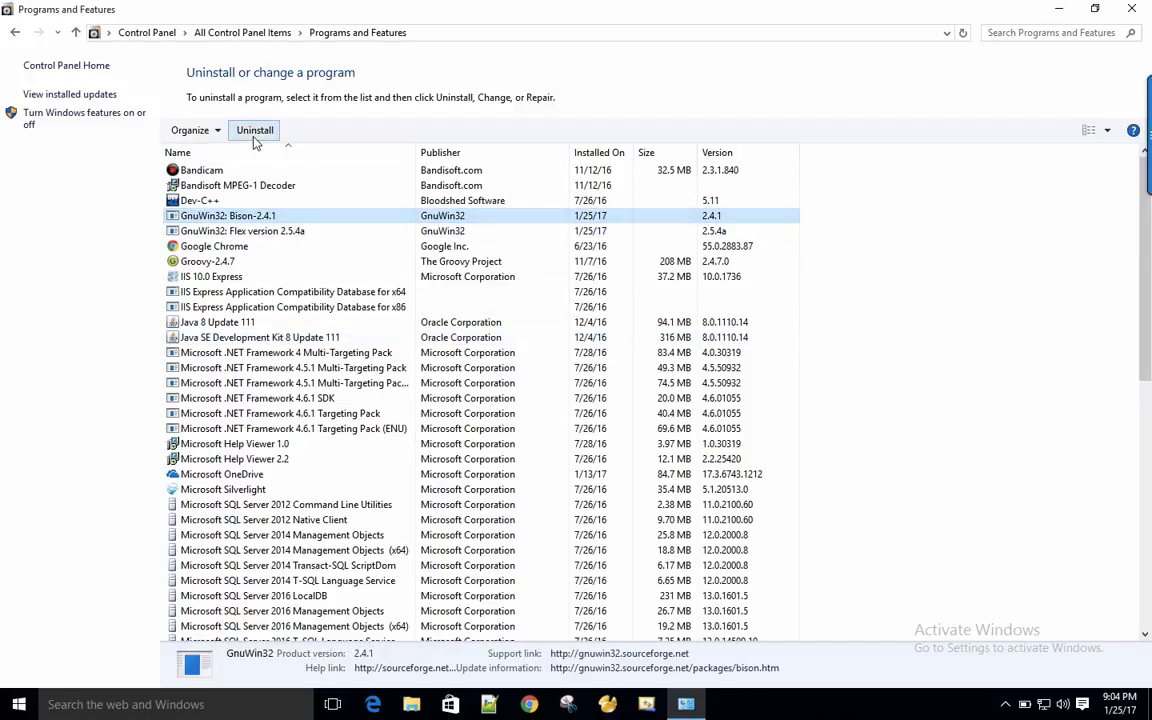
pyautogui.click(254, 130)
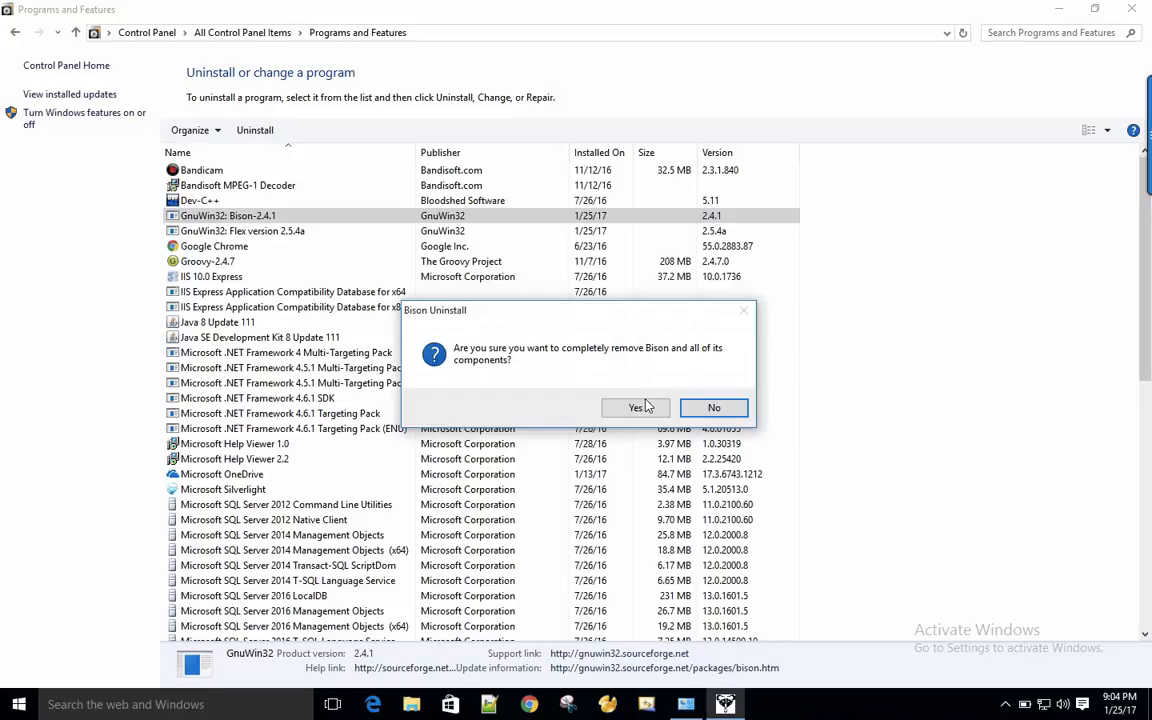
pyautogui.click(645, 407)
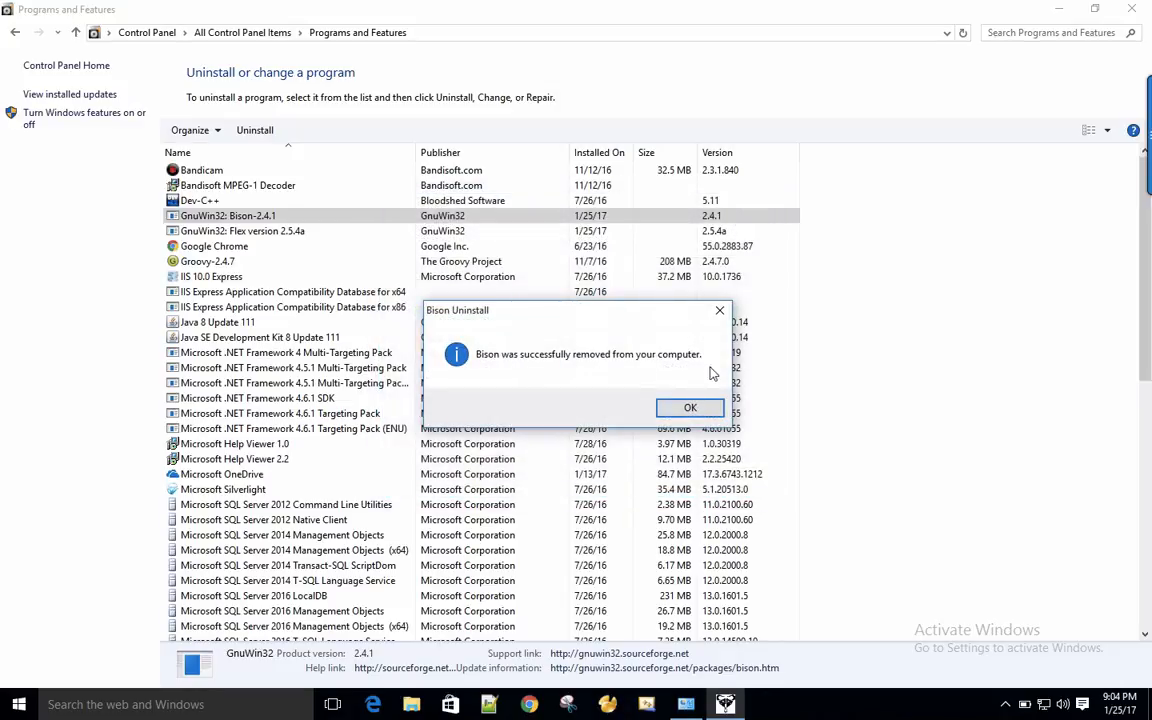
pyautogui.click(688, 410)
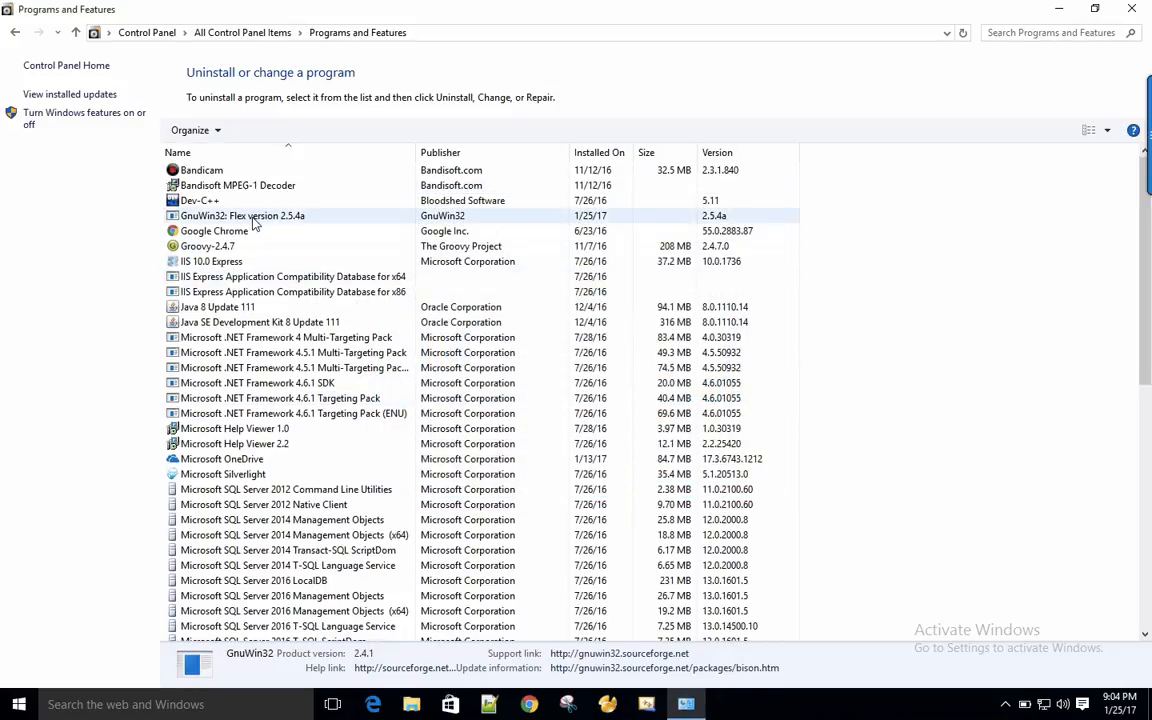
# Uninstall GnuWin32: Flex version 2.5.4a with all of its components and close the installed programs list.
pyautogui.click(230, 215)
pyautogui.click(258, 130)
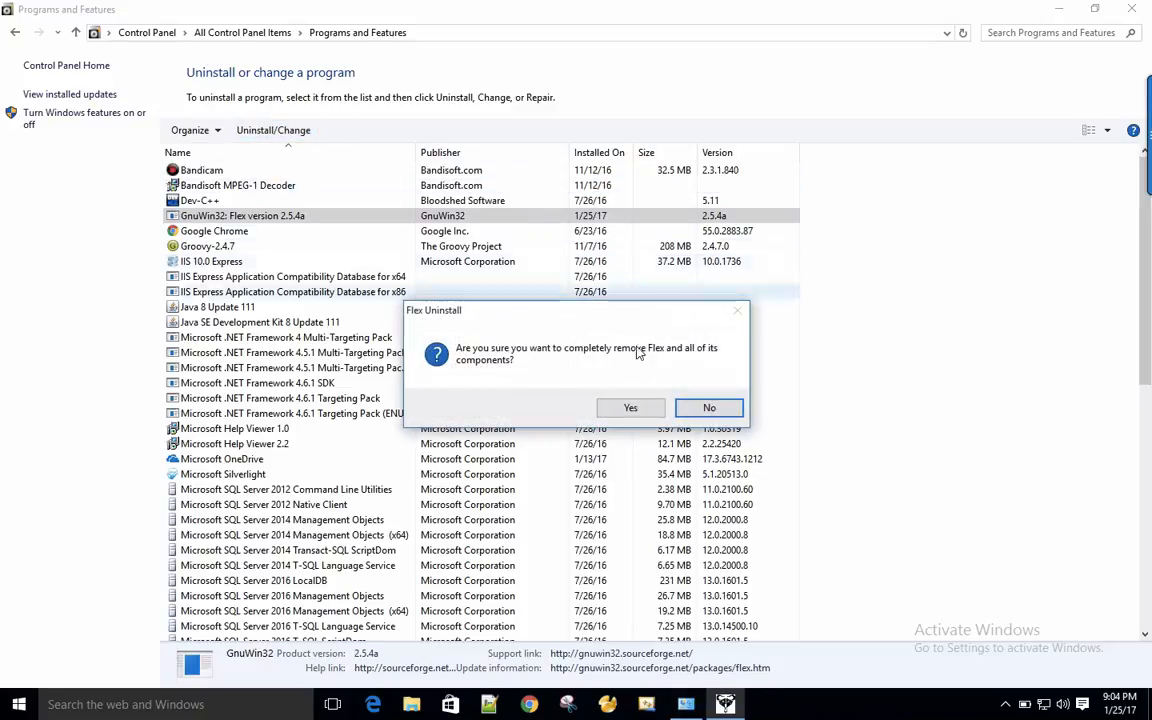
pyautogui.click(632, 408)
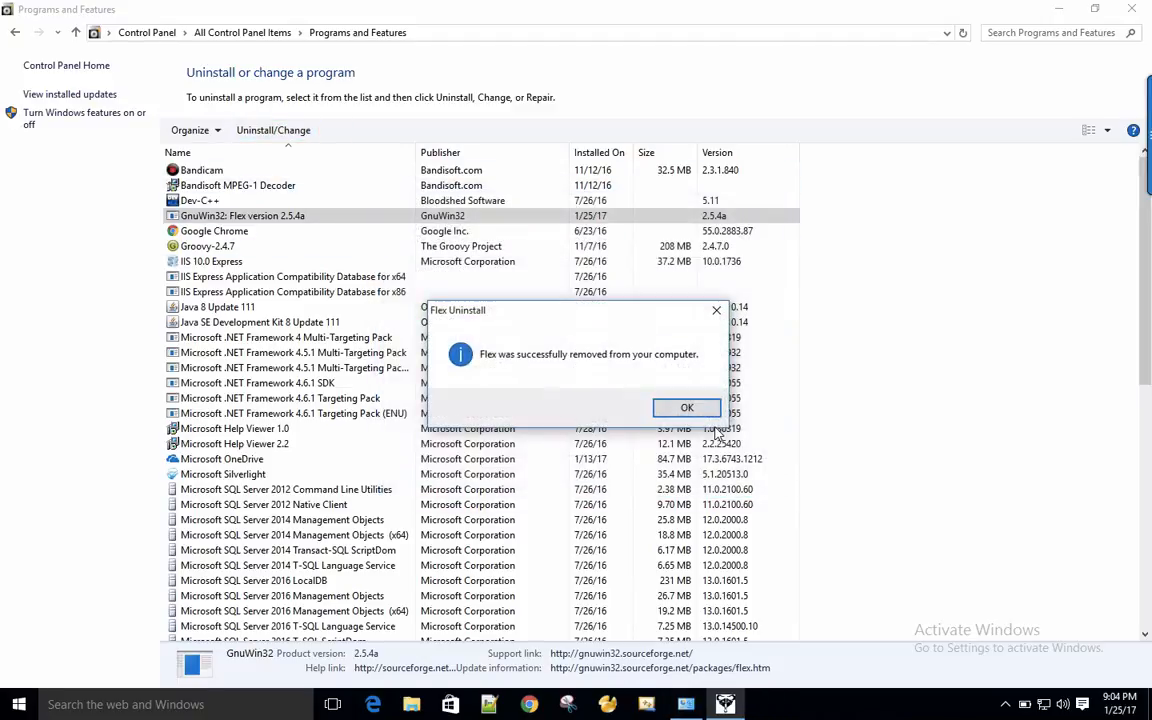
pyautogui.click(703, 410)
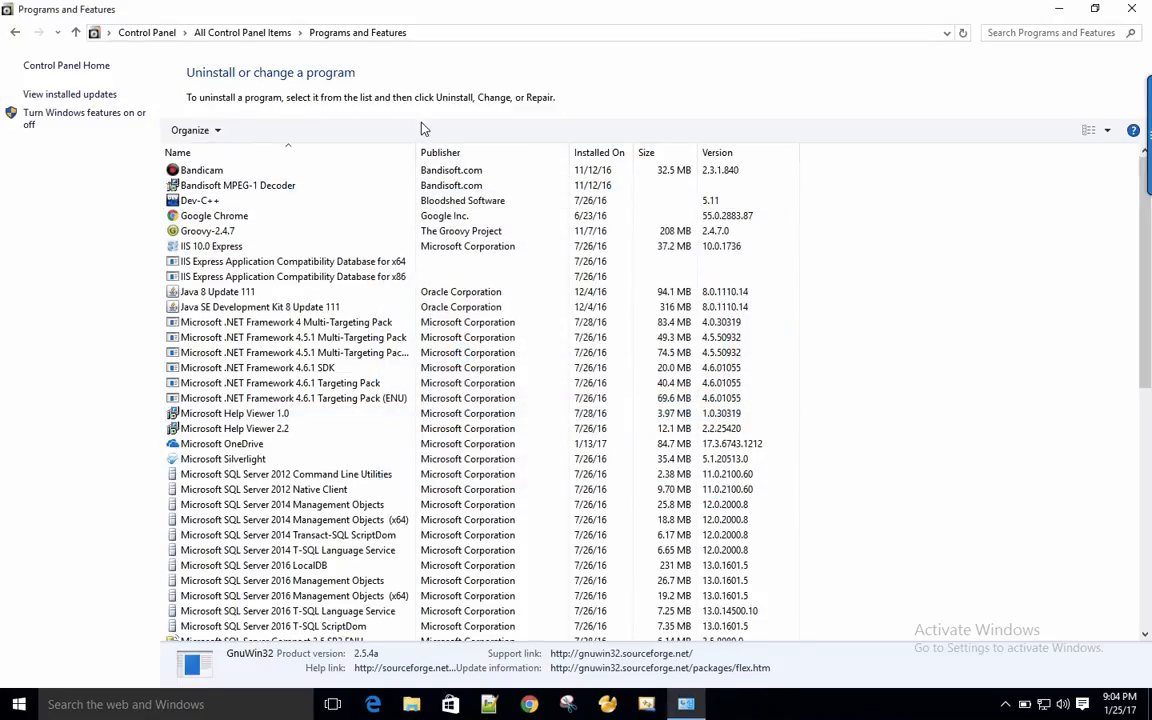
pyautogui.click(1128, 8)
# Check the C:\GnuWin32\bin folder in File Explorer for files left over from the uninstalled programs.
pyautogui.click(411, 704)
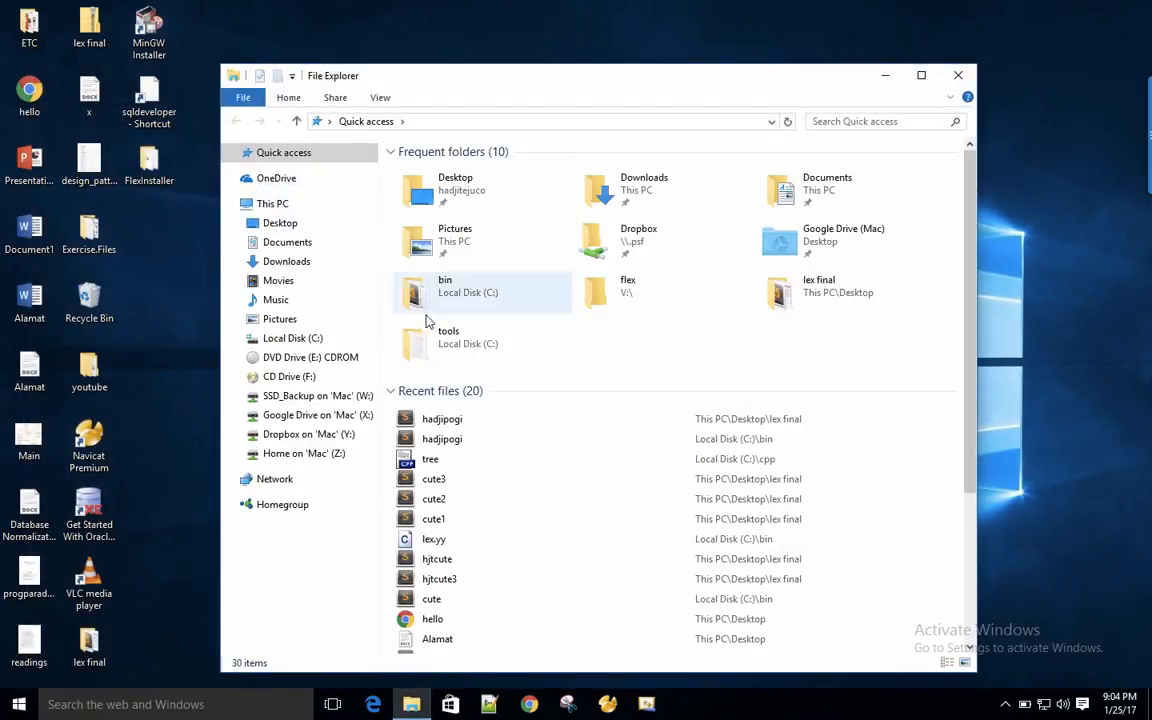
pyautogui.click(278, 338)
pyautogui.doubleClick(435, 255)
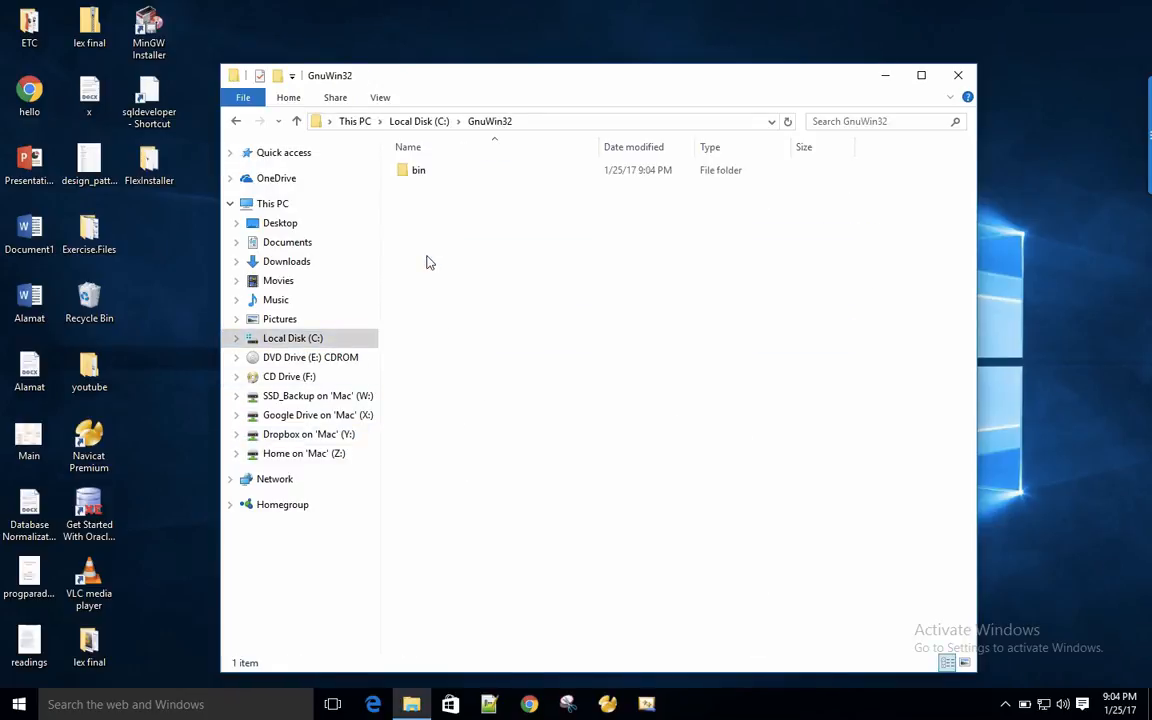
pyautogui.click(417, 174)
pyautogui.doubleClick(417, 174)
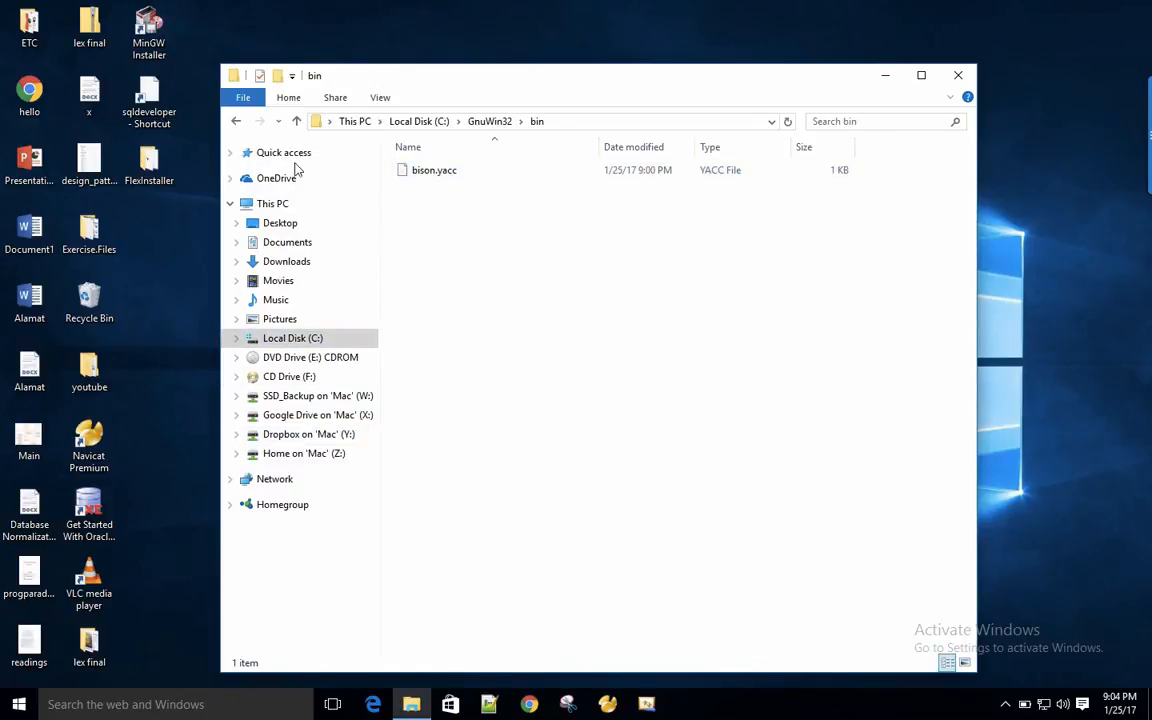
# Delete the GnuWin32 folder from Local Disk (C:) and minimize the File Explorer window.
pyautogui.click(237, 121)
pyautogui.click(237, 121)
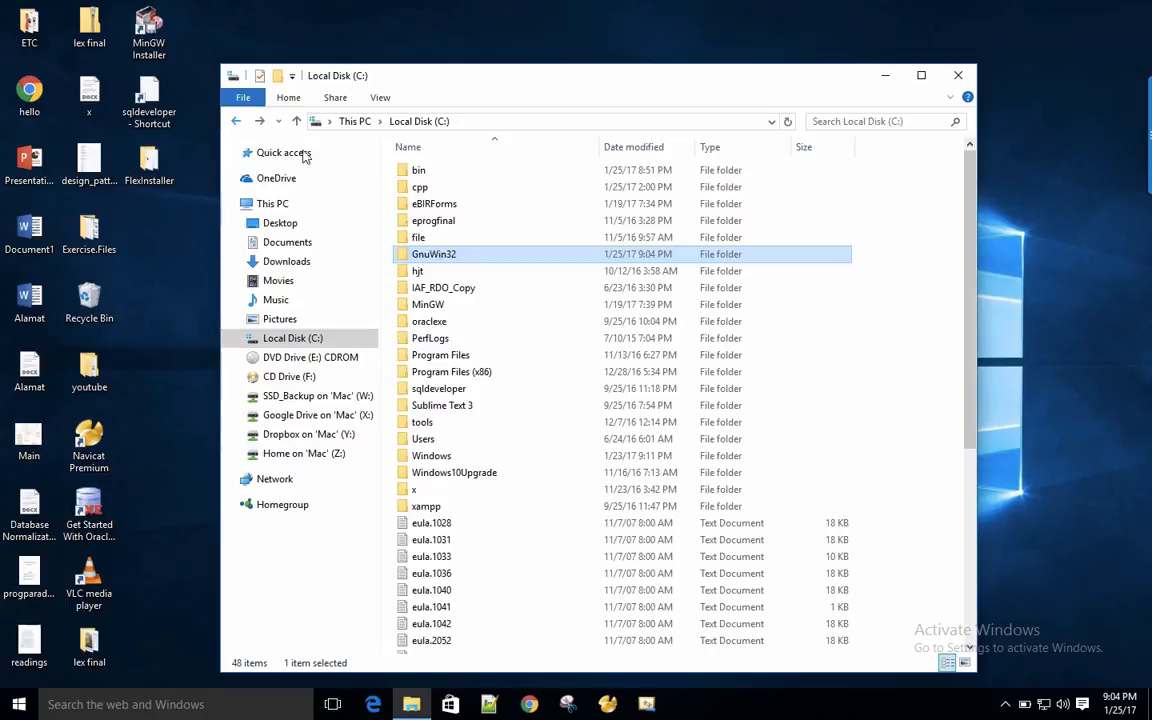
pyautogui.rightClick(433, 262)
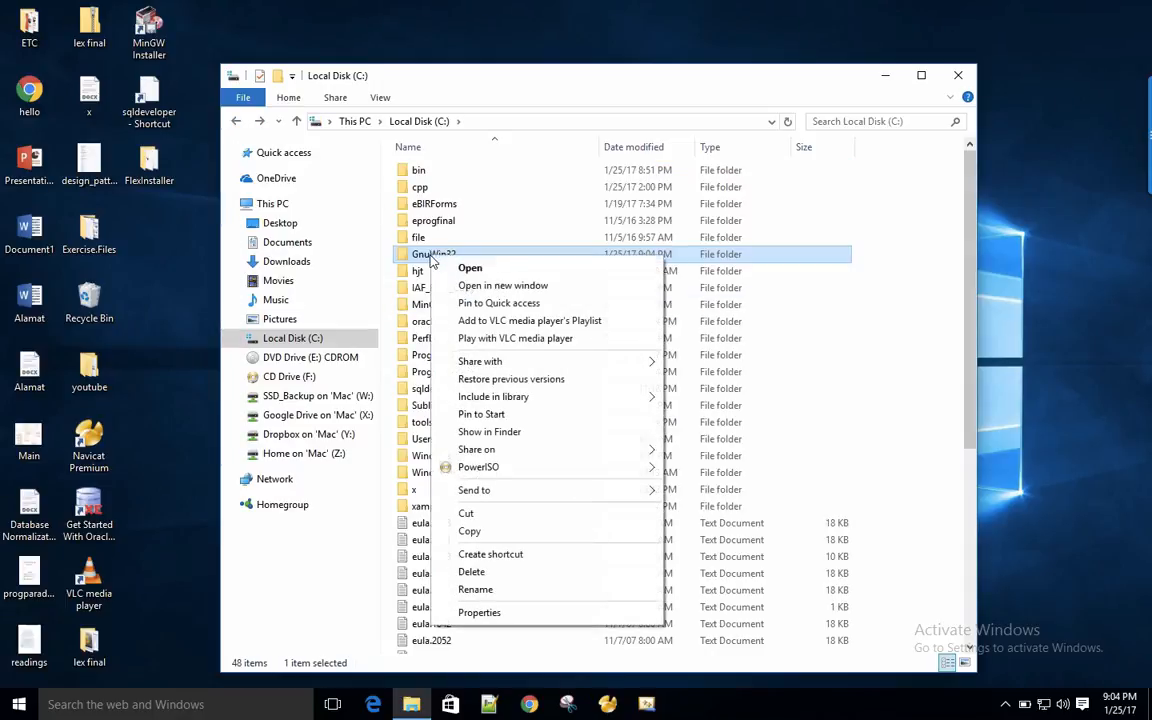
pyautogui.click(469, 571)
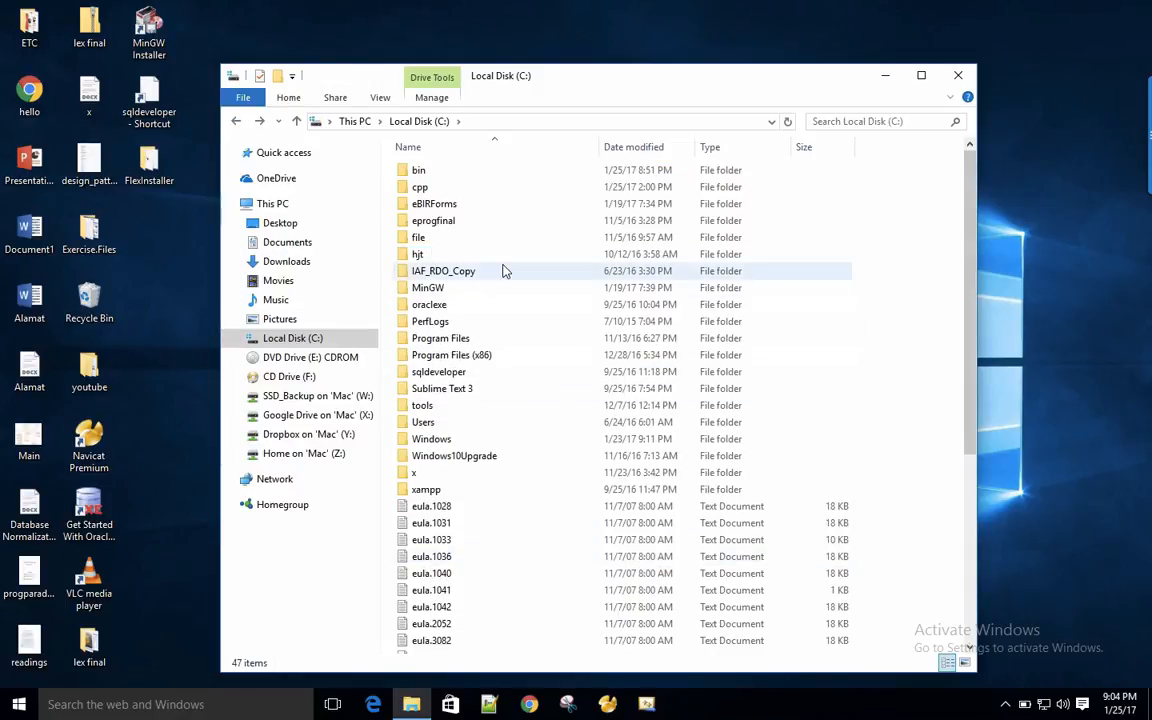
pyautogui.click(885, 76)
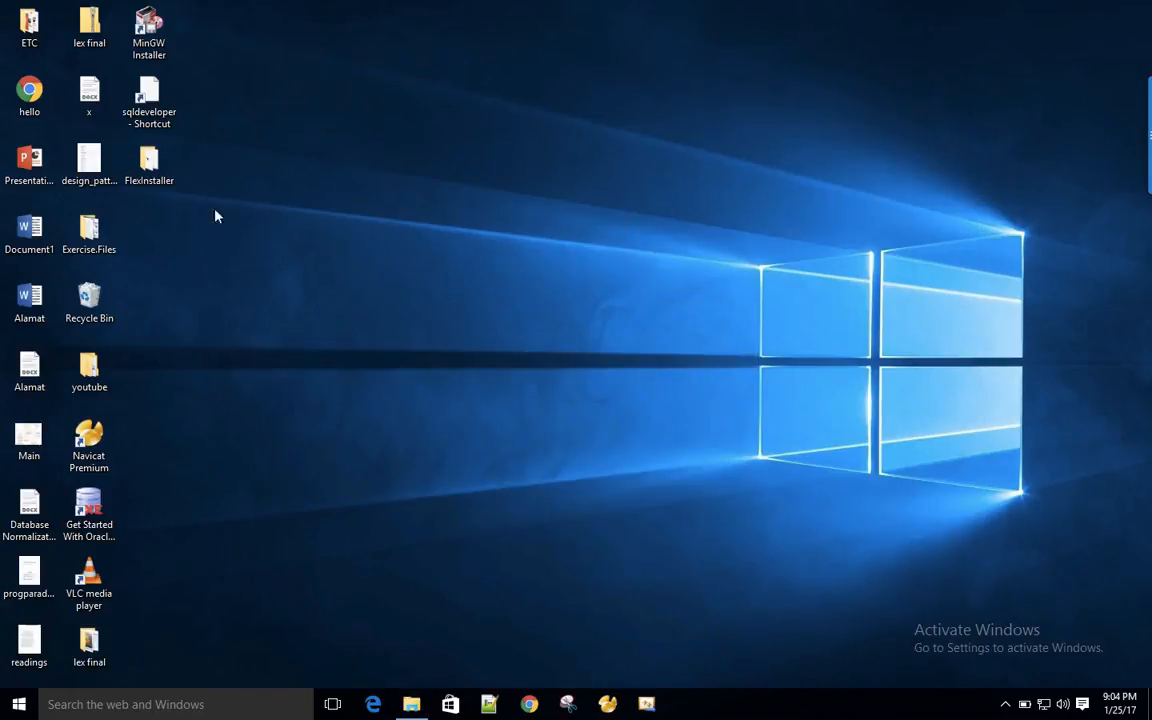
# Open the FlexInstaller folder on the desktop and launch mingw-get-setup.
pyautogui.doubleClick(162, 172)
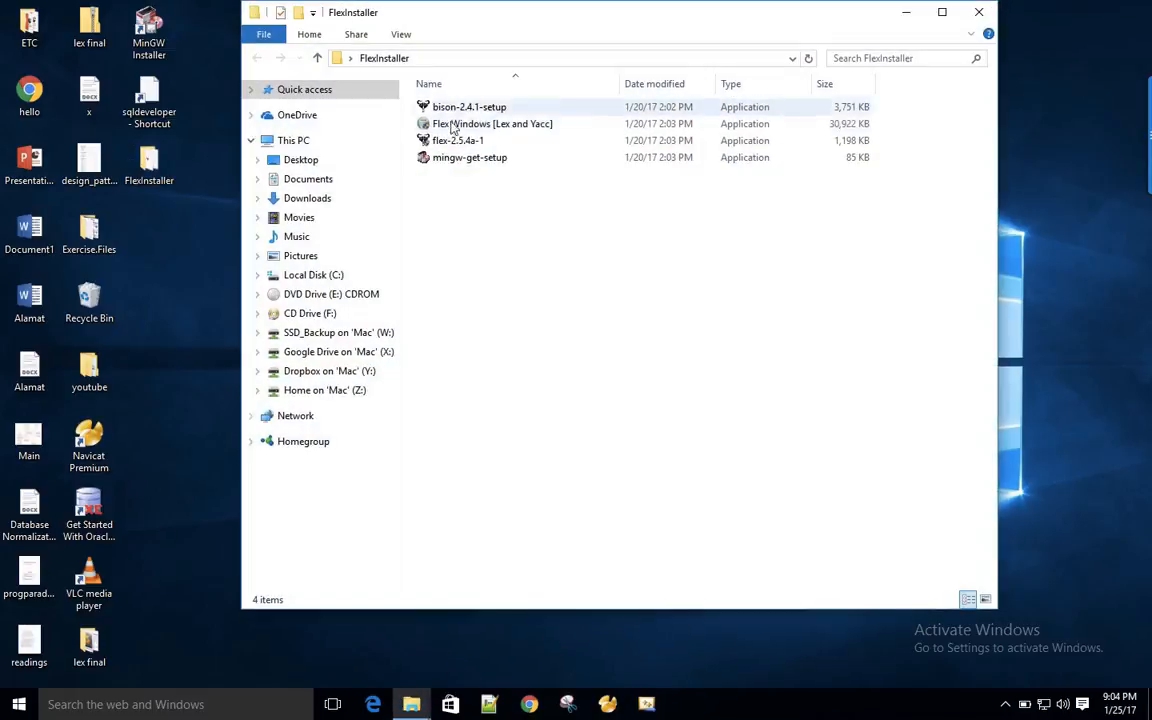
pyautogui.moveTo(508, 24); pyautogui.dragTo(463, 54)
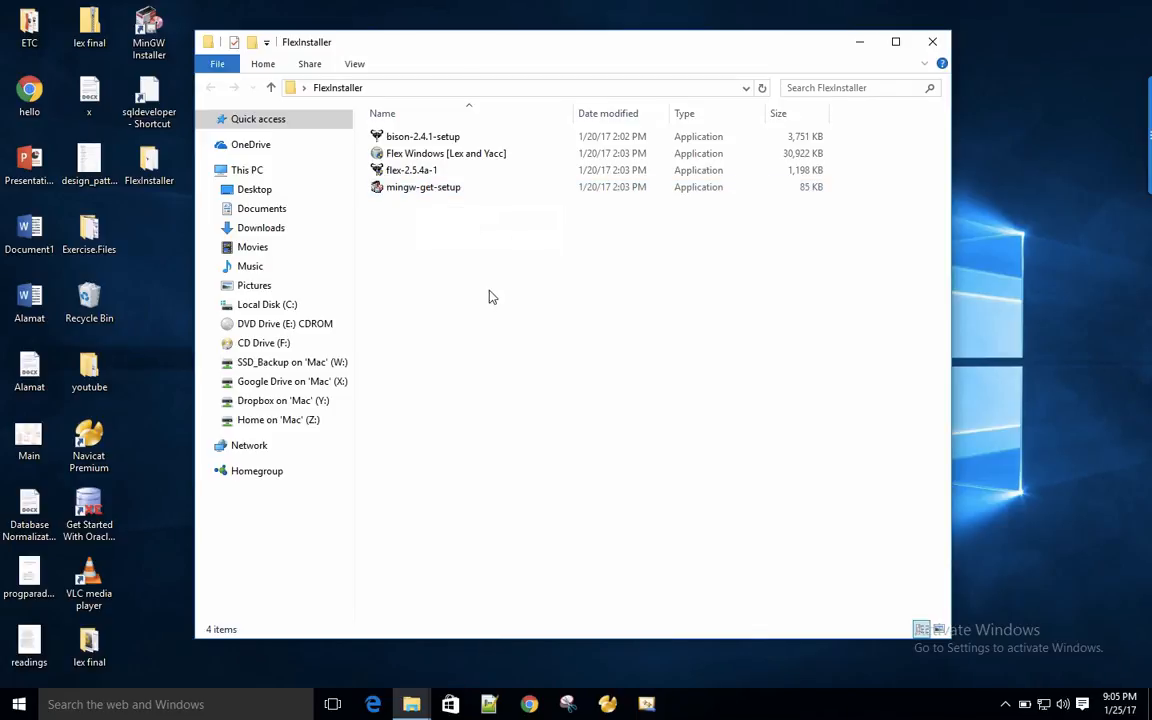
pyautogui.doubleClick(405, 190)
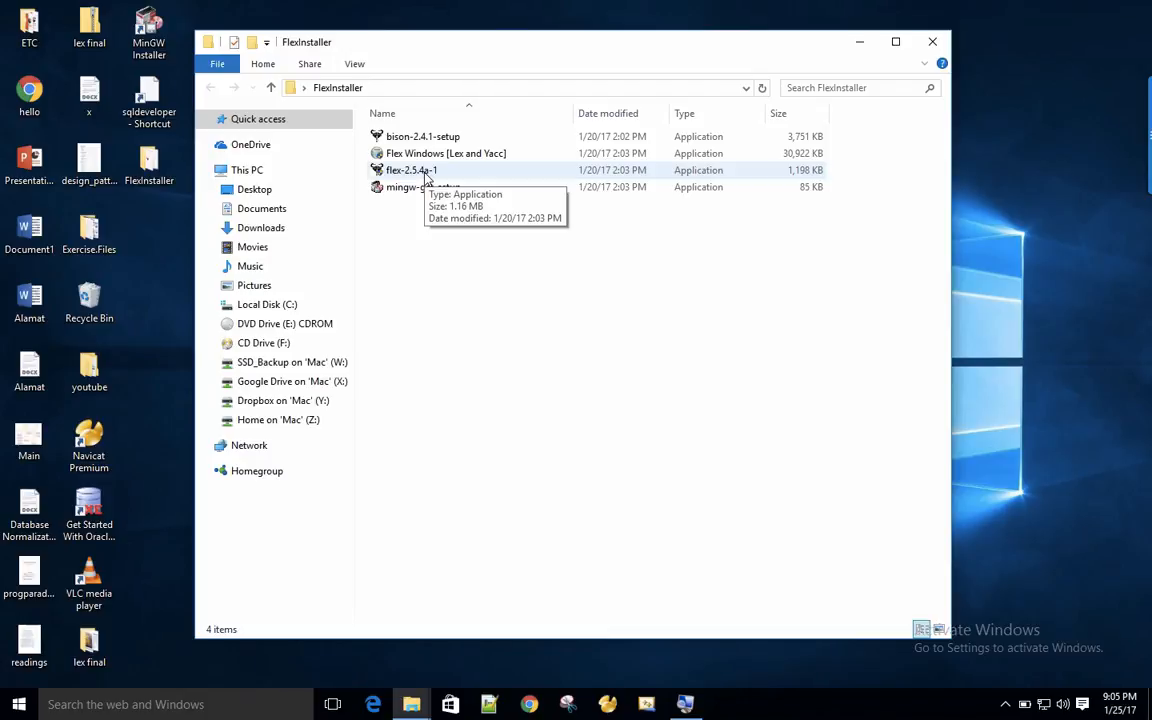
# Run the flex-2.5.4a-1 installer with permission to make changes and accept its license agreement.
pyautogui.doubleClick(427, 176)
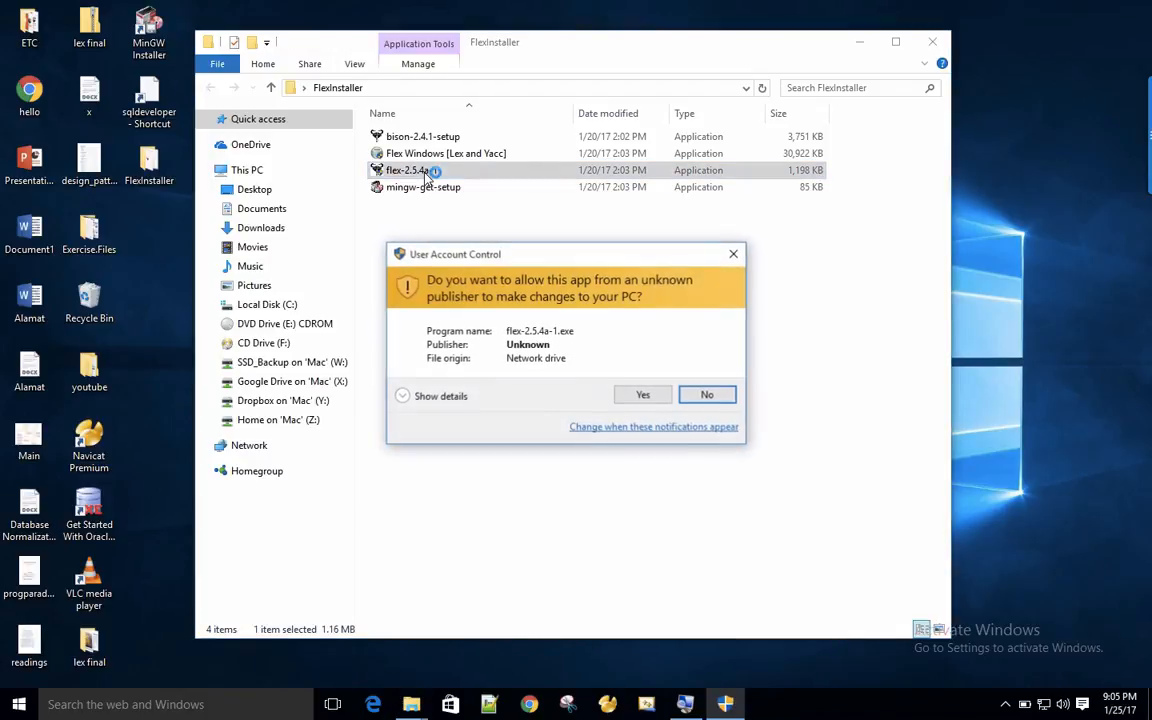
pyautogui.click(645, 396)
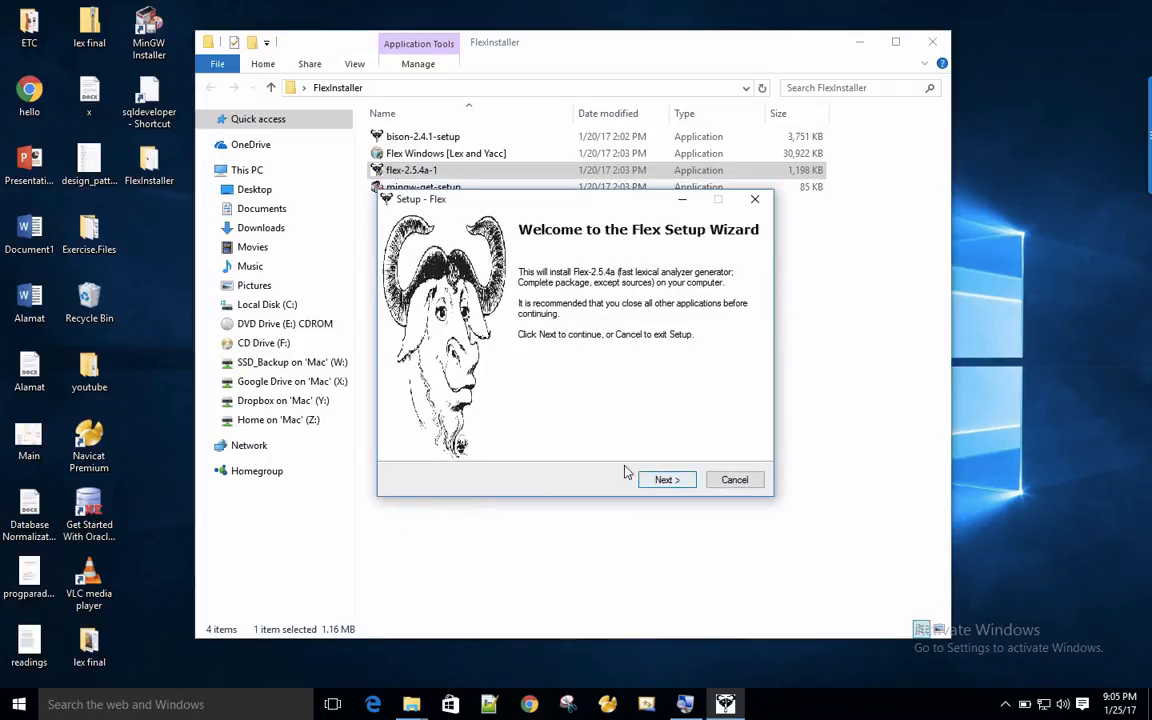
pyautogui.click(664, 481)
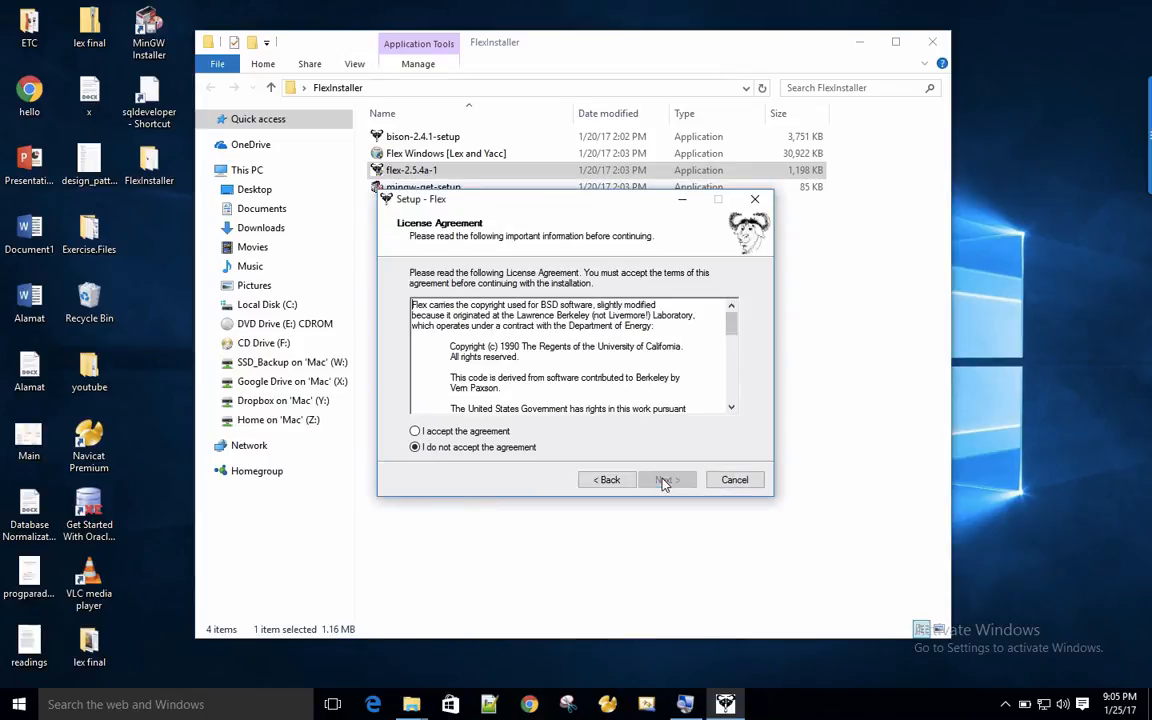
pyautogui.click(443, 434)
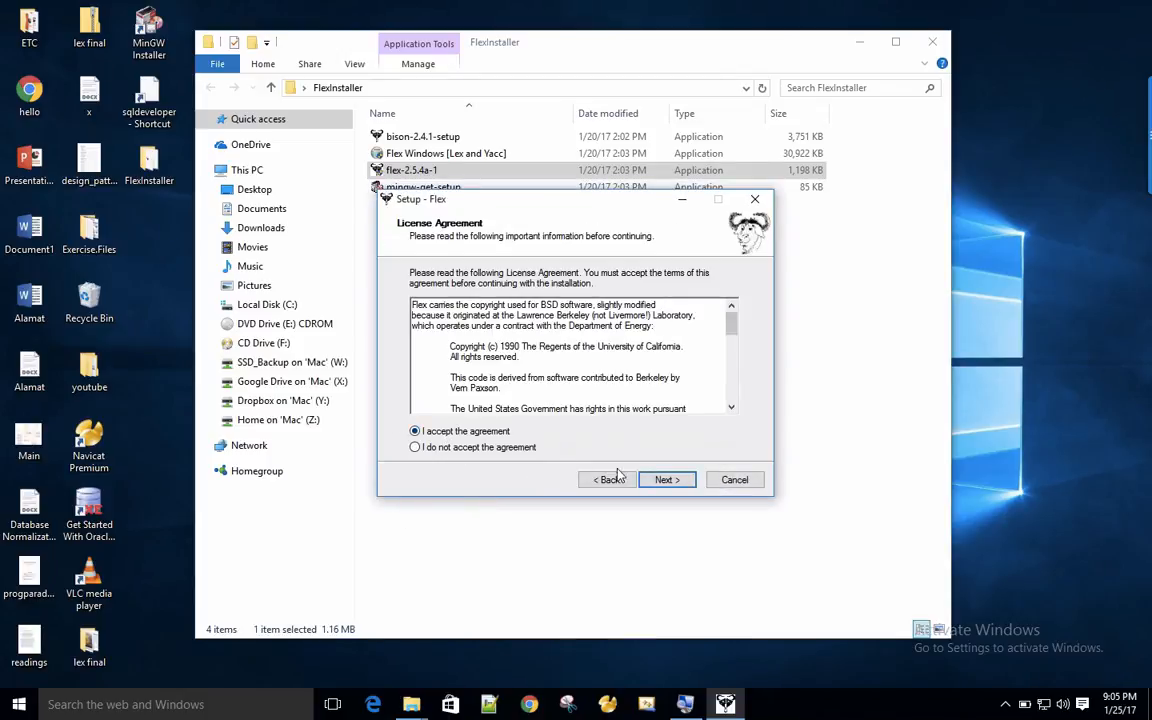
pyautogui.click(668, 481)
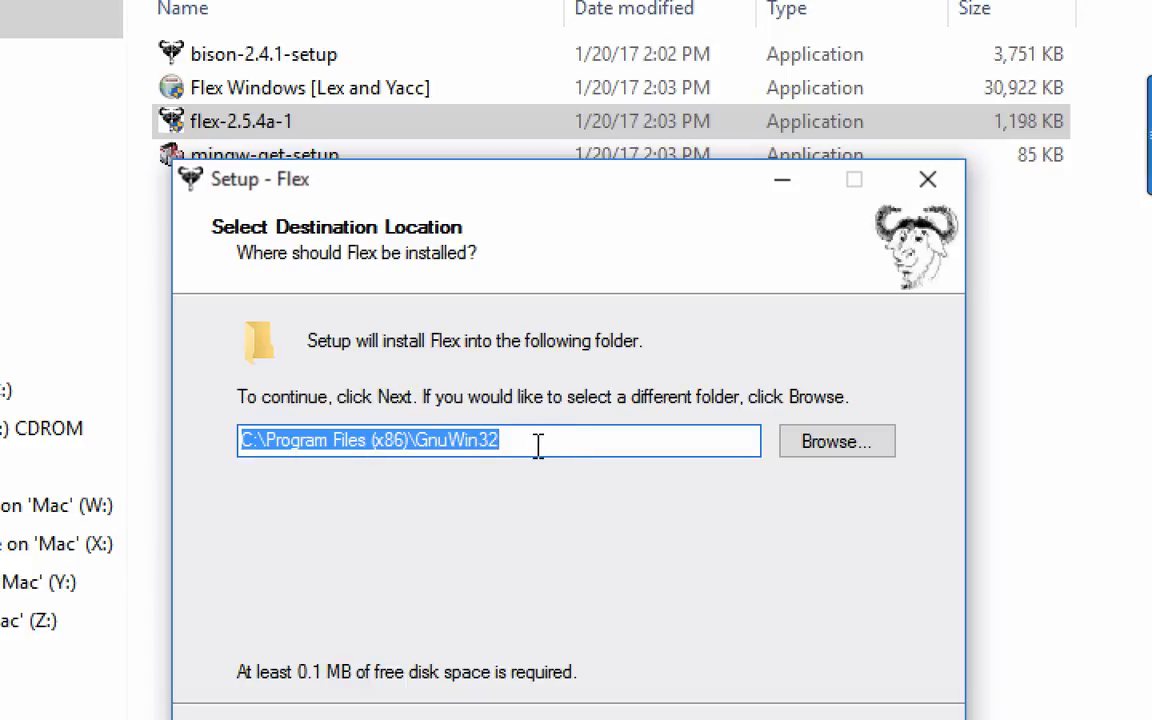
# Set the Flex installation folder to C:\GnuWin32 by choosing Local Disk (C:), and continue to component selection.
pyautogui.click(858, 450)
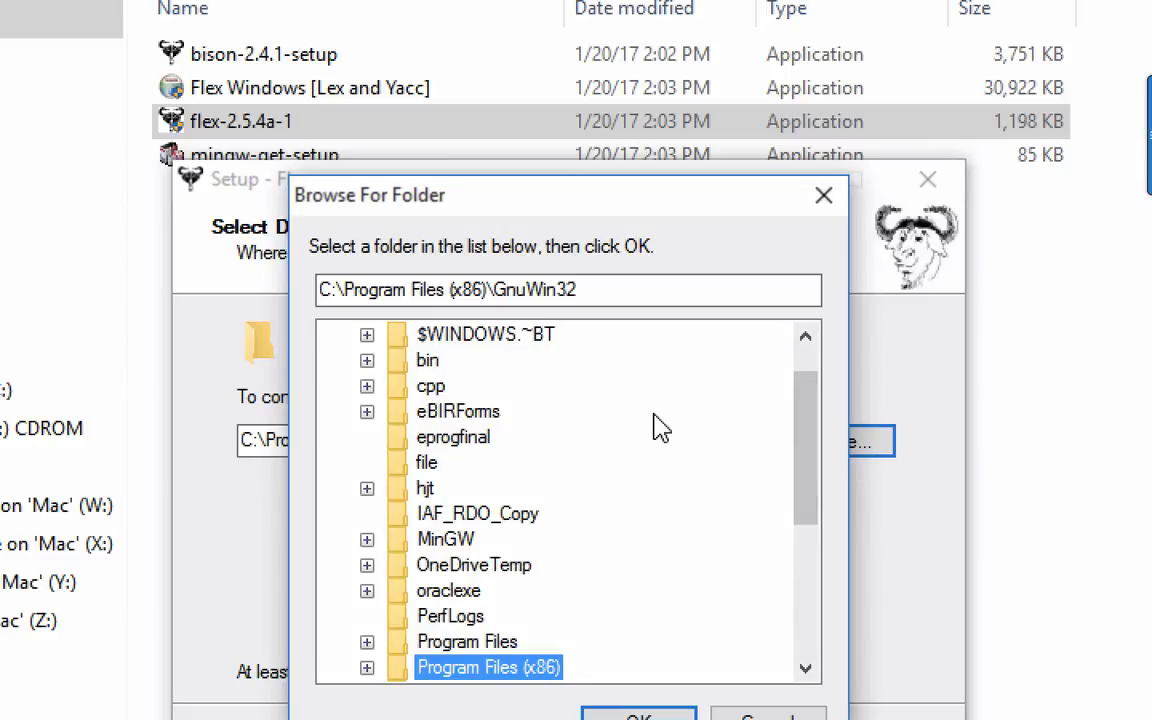
pyautogui.scroll(1, 660, 428)
pyautogui.click(410, 336)
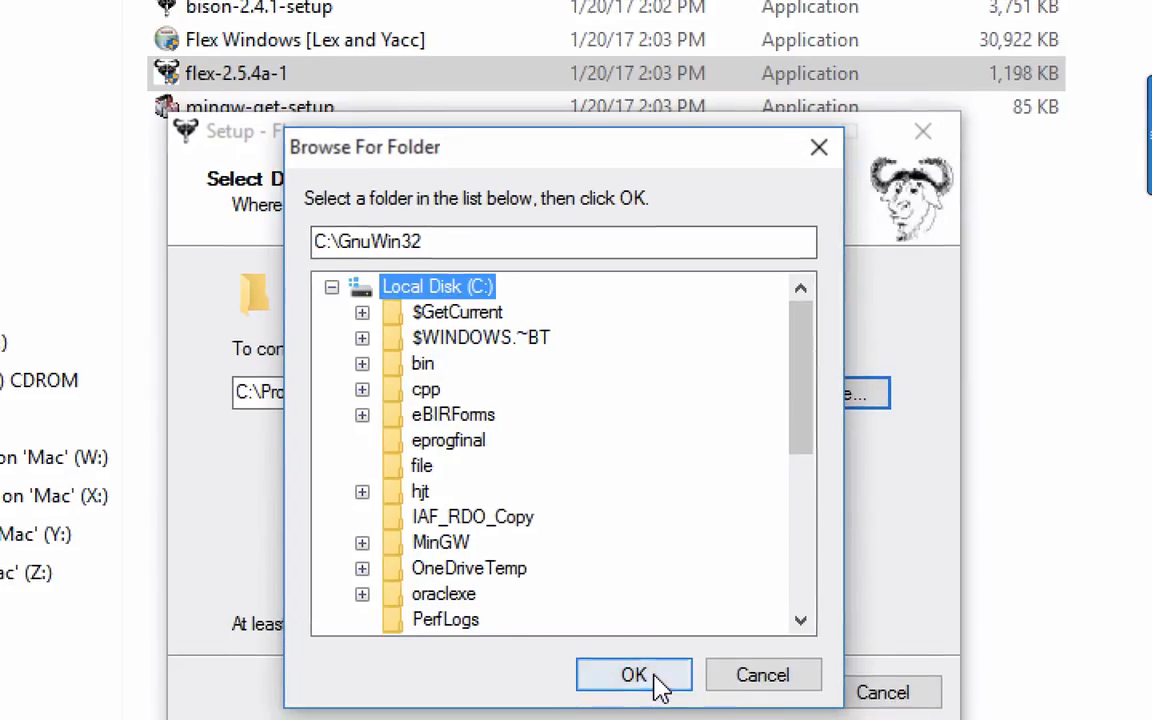
pyautogui.click(634, 676)
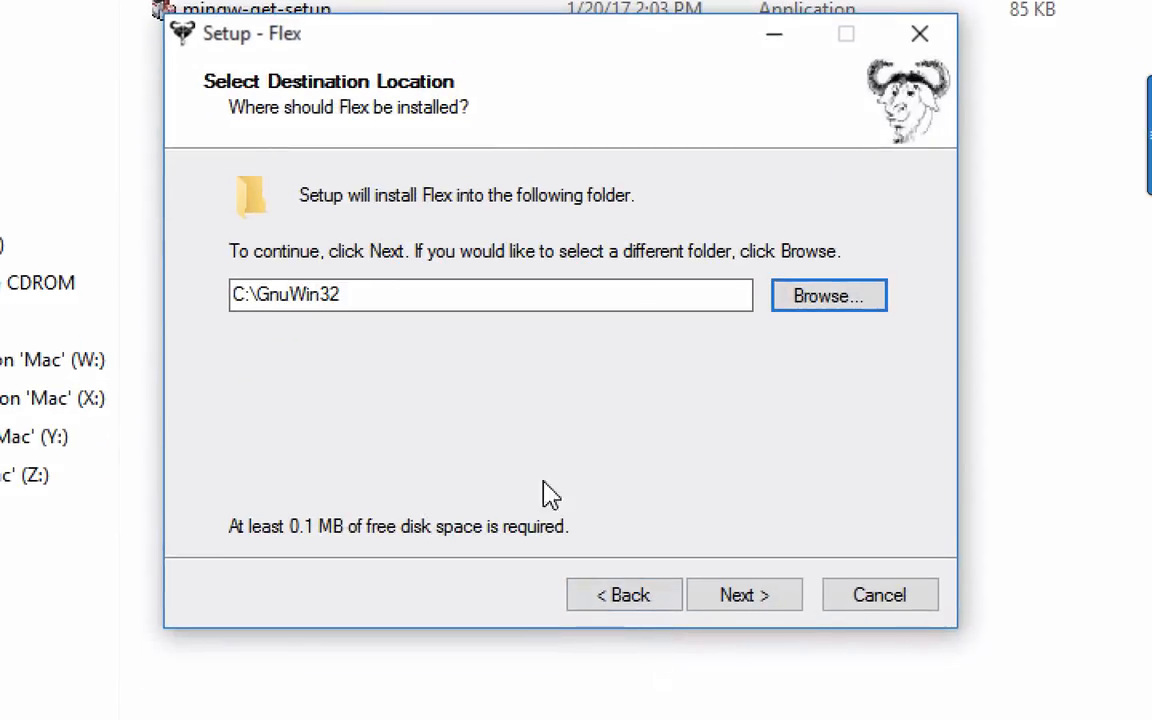
pyautogui.moveTo(358, 397); pyautogui.dragTo(196, 384)
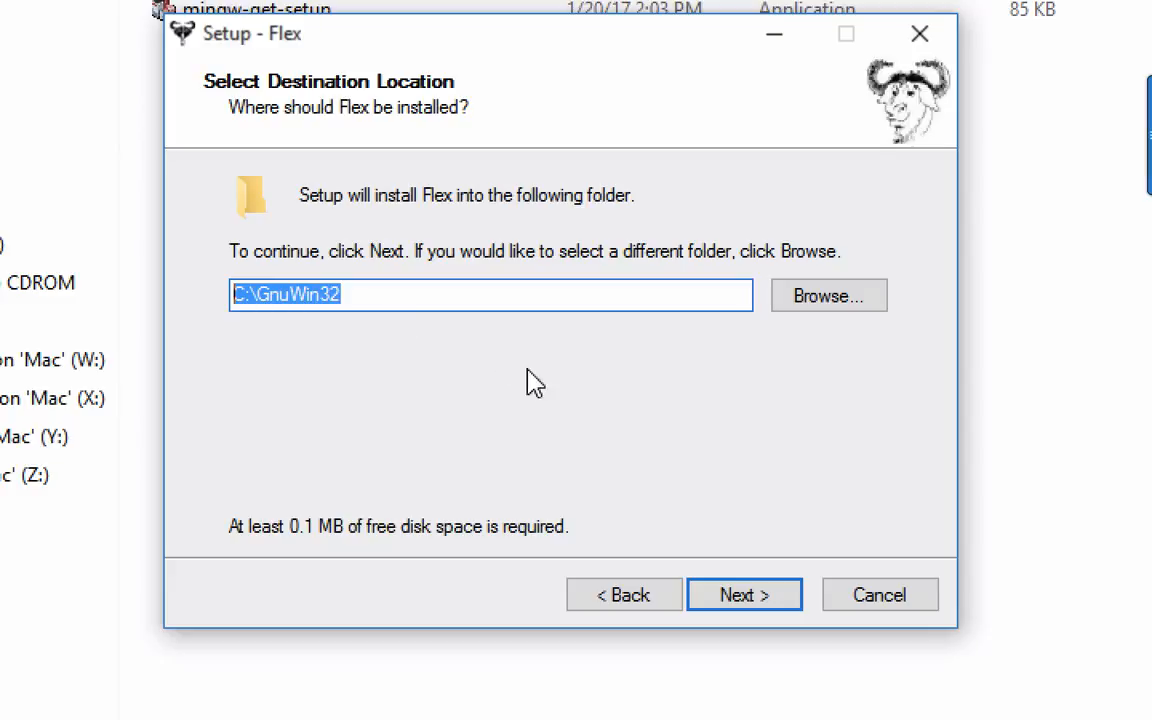
pyautogui.click(770, 607)
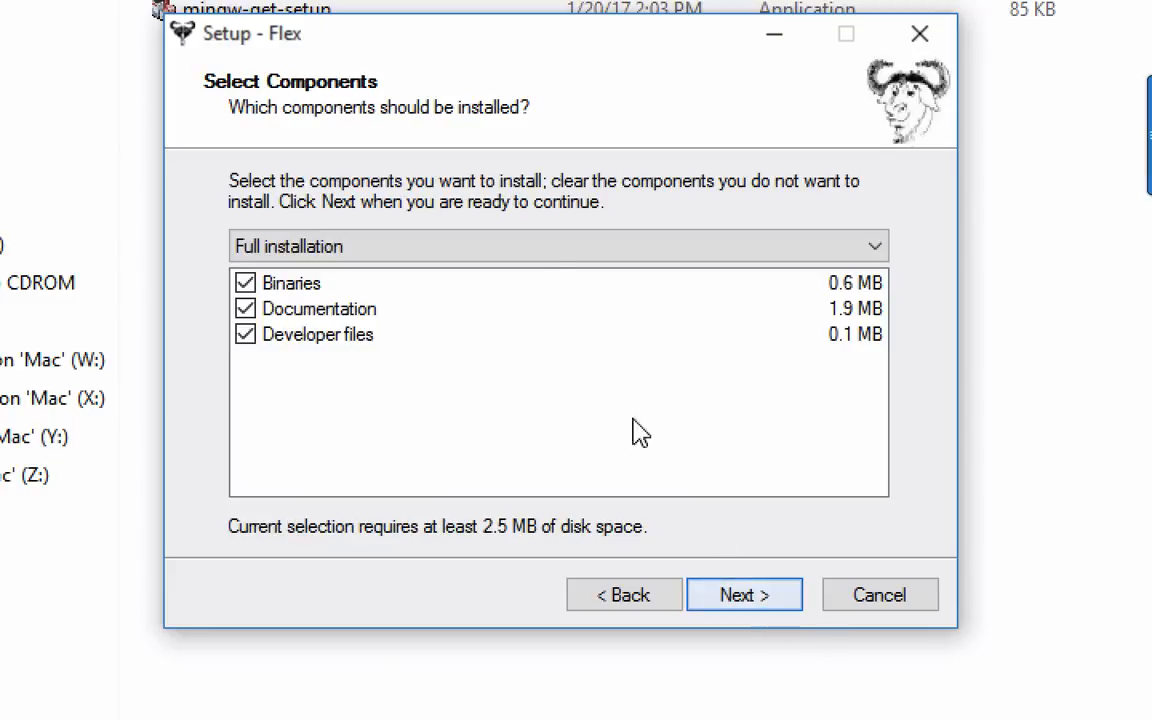
# Install Flex with the full component set, the GnuWin32\Flex Start Menu folder and document shortcuts, and finish the setup wizard.
pyautogui.click(766, 597)
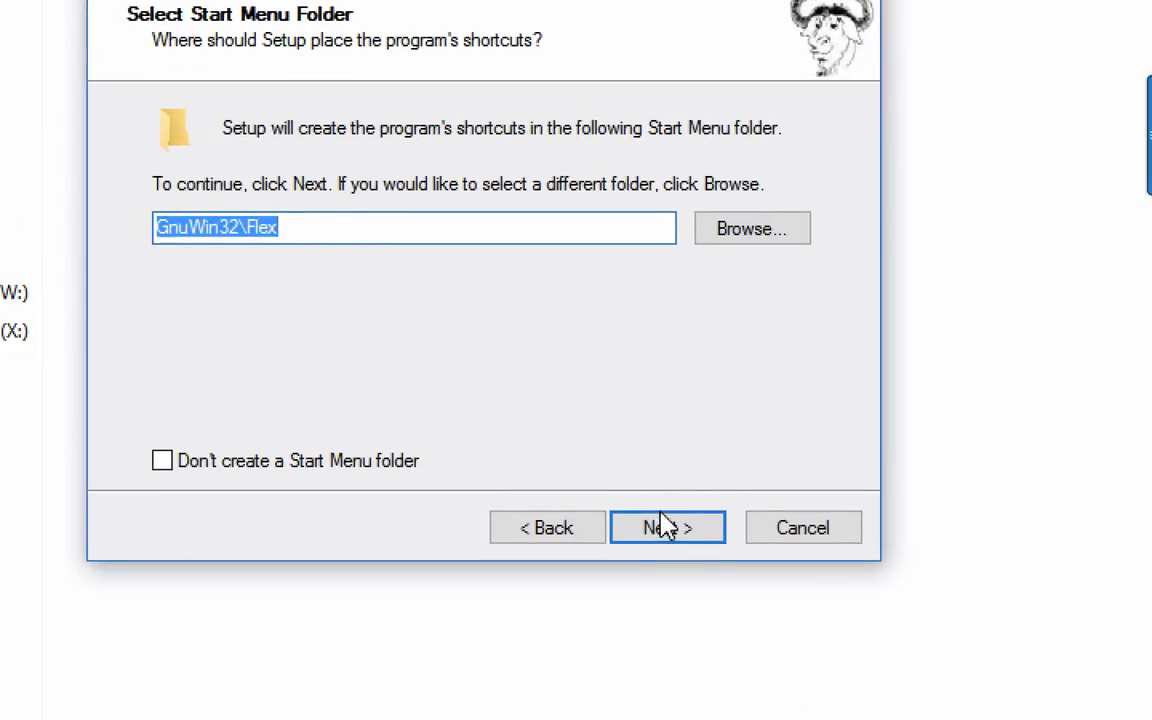
pyautogui.click(665, 527)
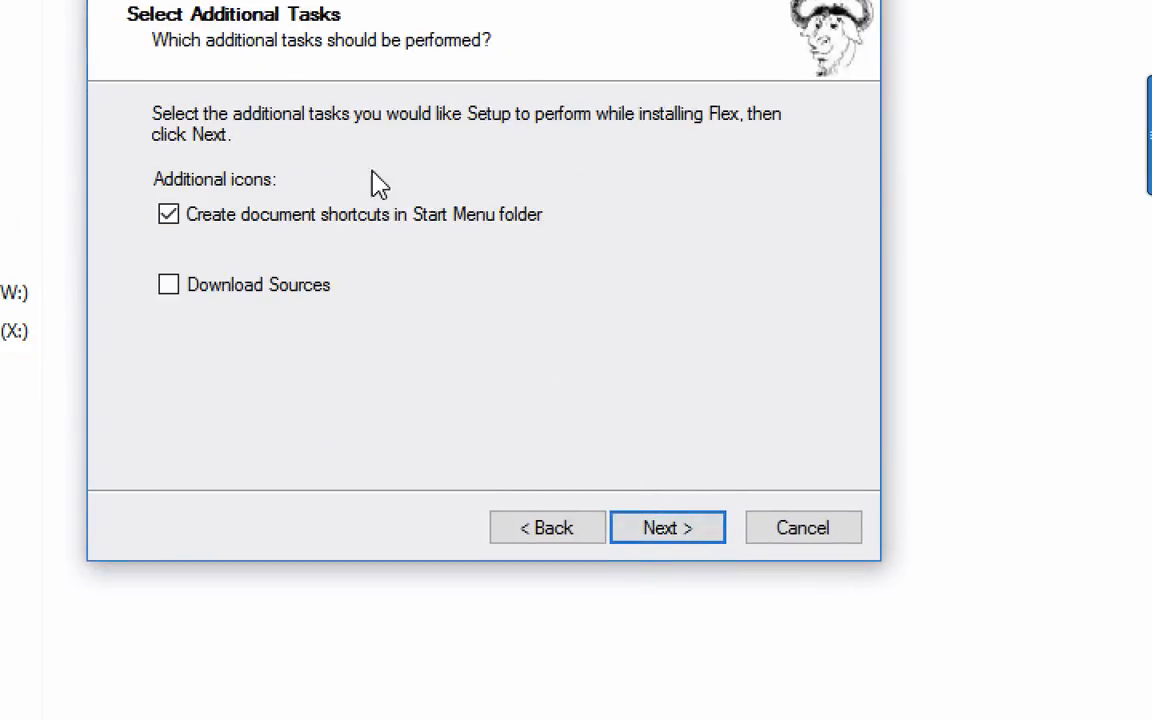
pyautogui.click(662, 562)
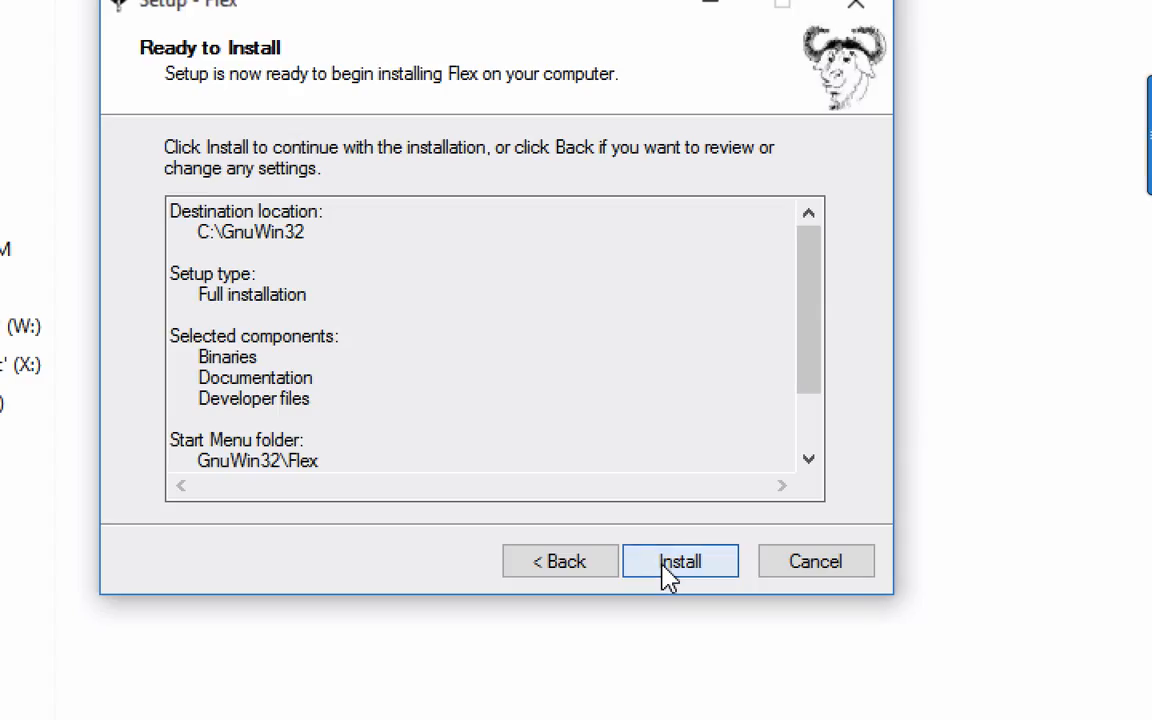
pyautogui.click(668, 574)
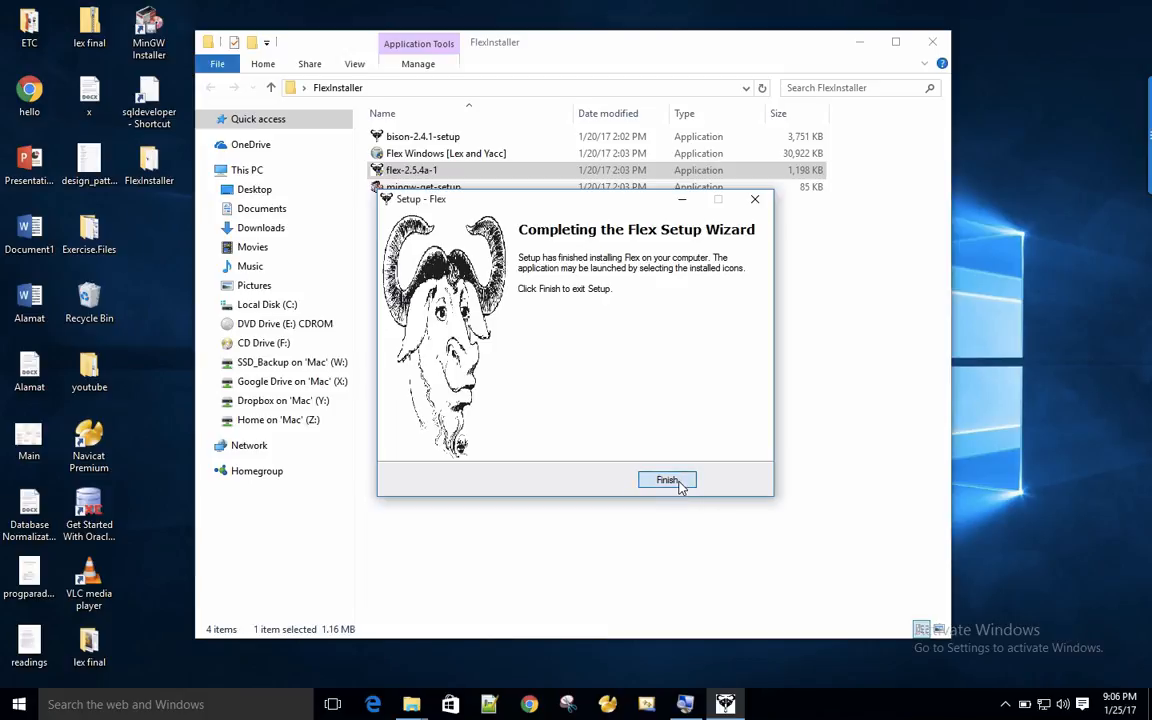
pyautogui.click(681, 482)
pyautogui.click(517, 350)
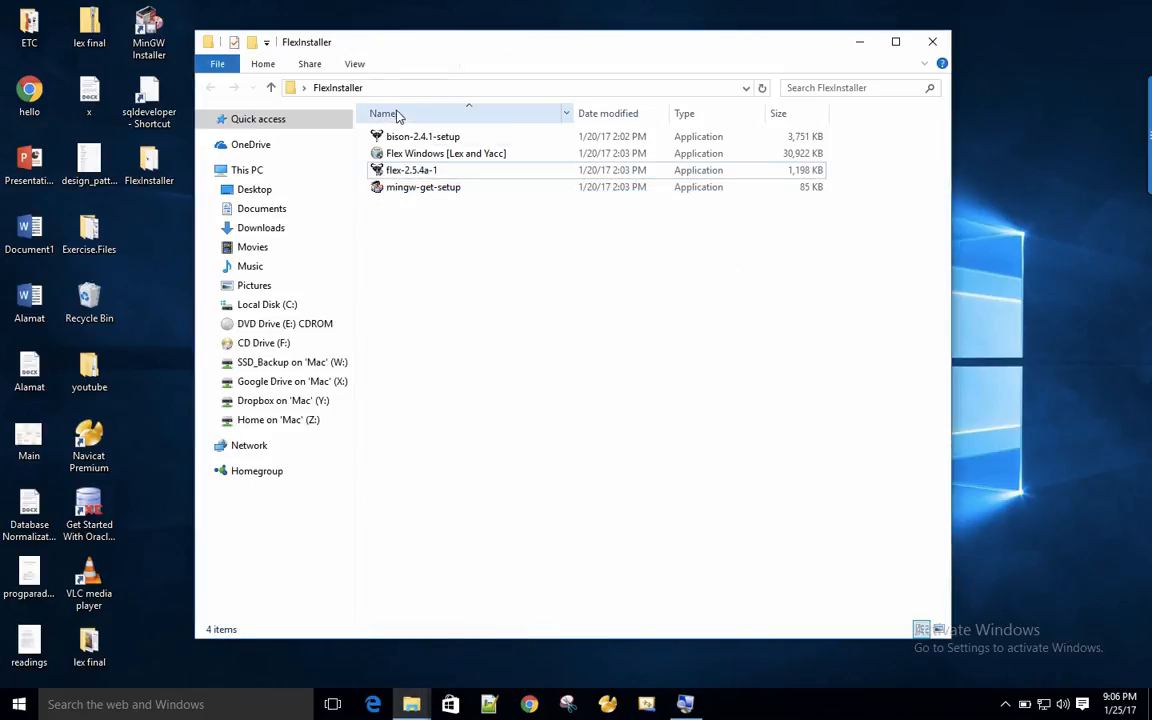
# Run the bison-2.4.1-setup installer with permission to make changes and accept its license agreement.
pyautogui.click(404, 147)
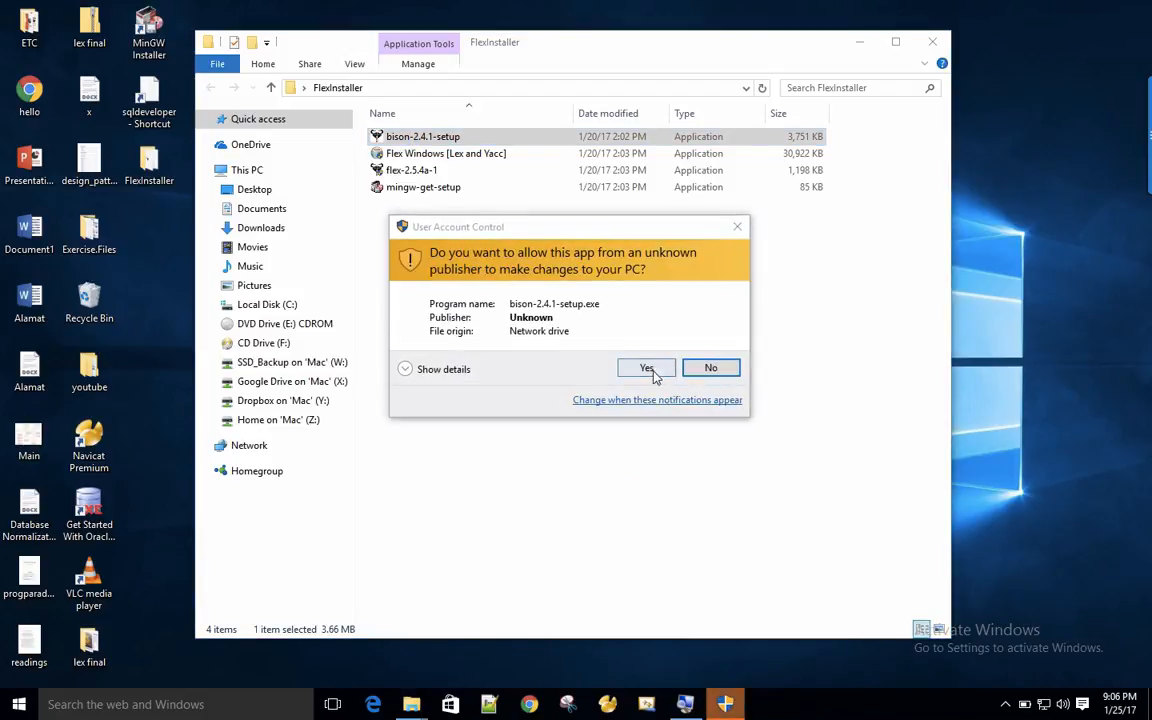
pyautogui.click(656, 365)
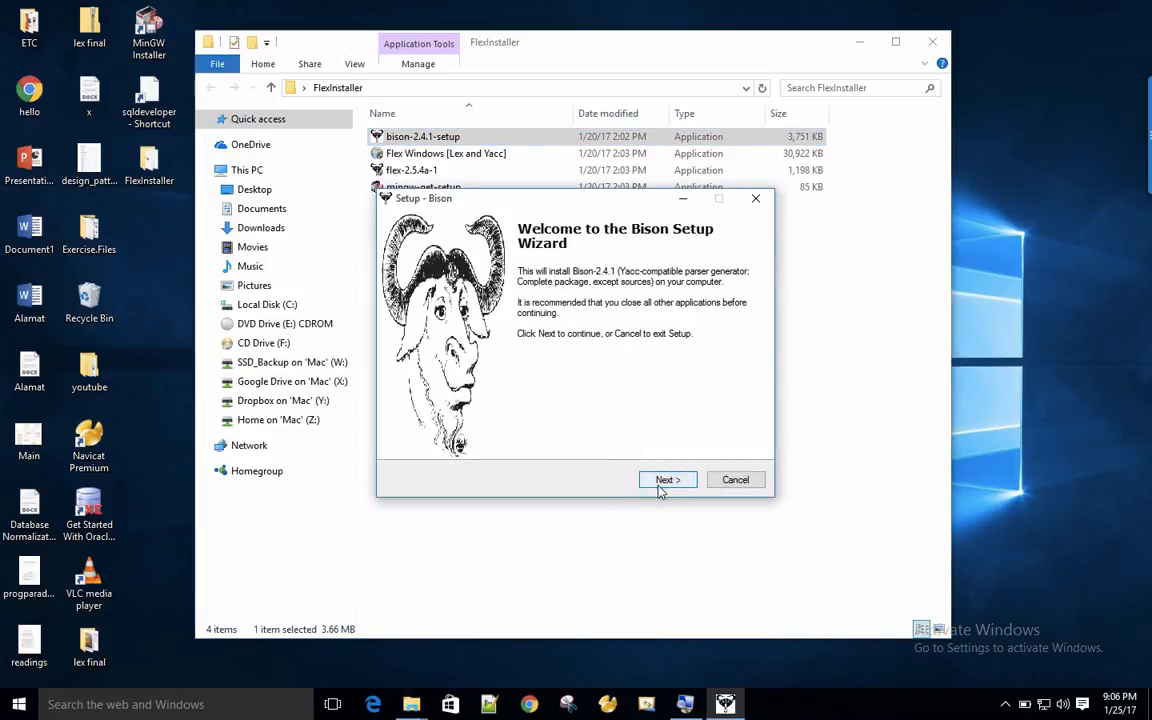
pyautogui.click(660, 482)
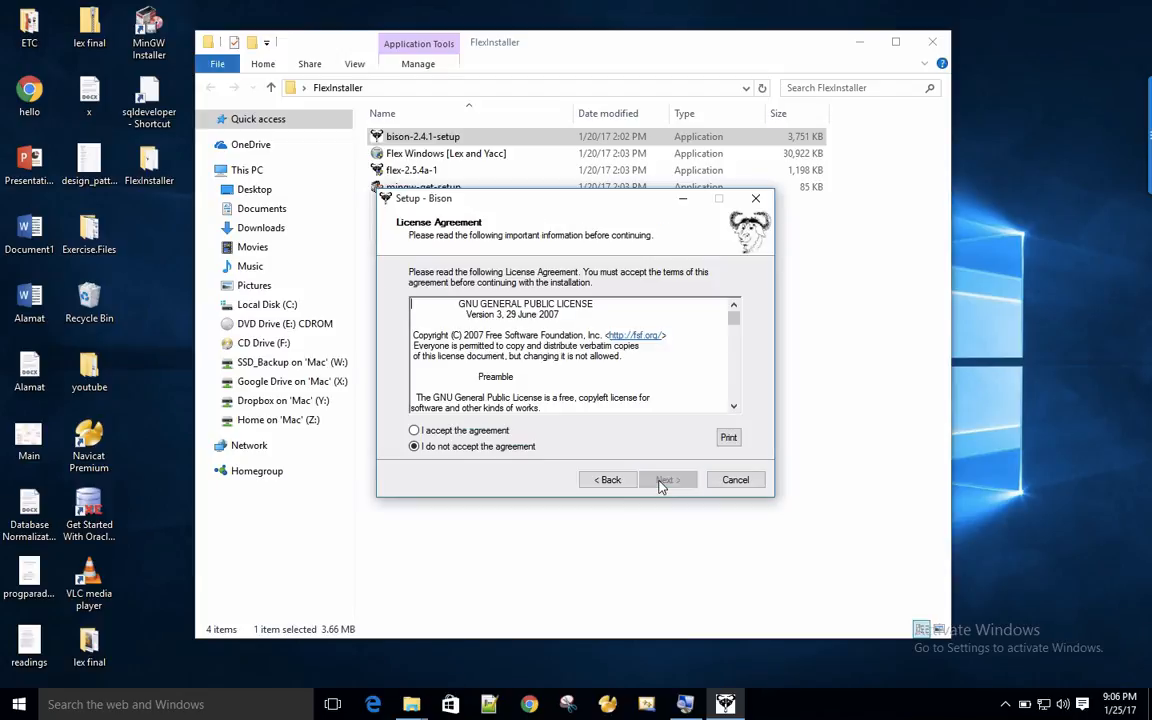
pyautogui.click(500, 432)
pyautogui.click(667, 480)
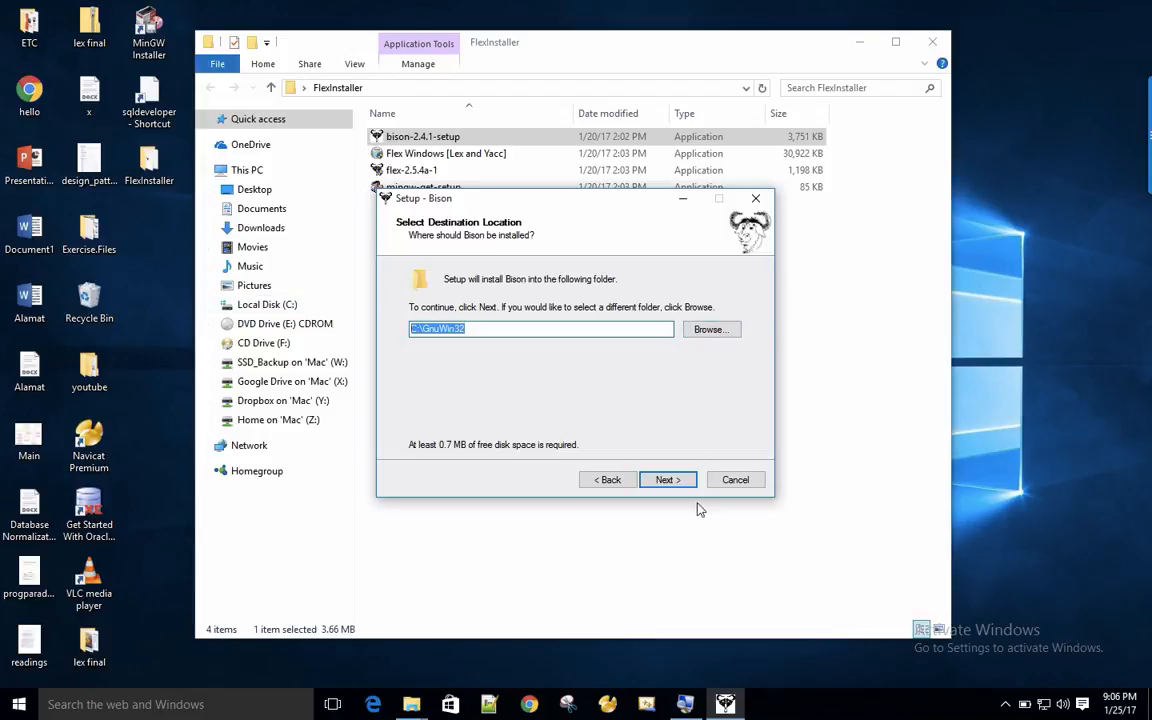
# Install Bison in C:\GnuWin32 as a full installation with the GnuWin32\Bison Start Menu folder, and finish the setup wizard.
pyautogui.click(679, 482)
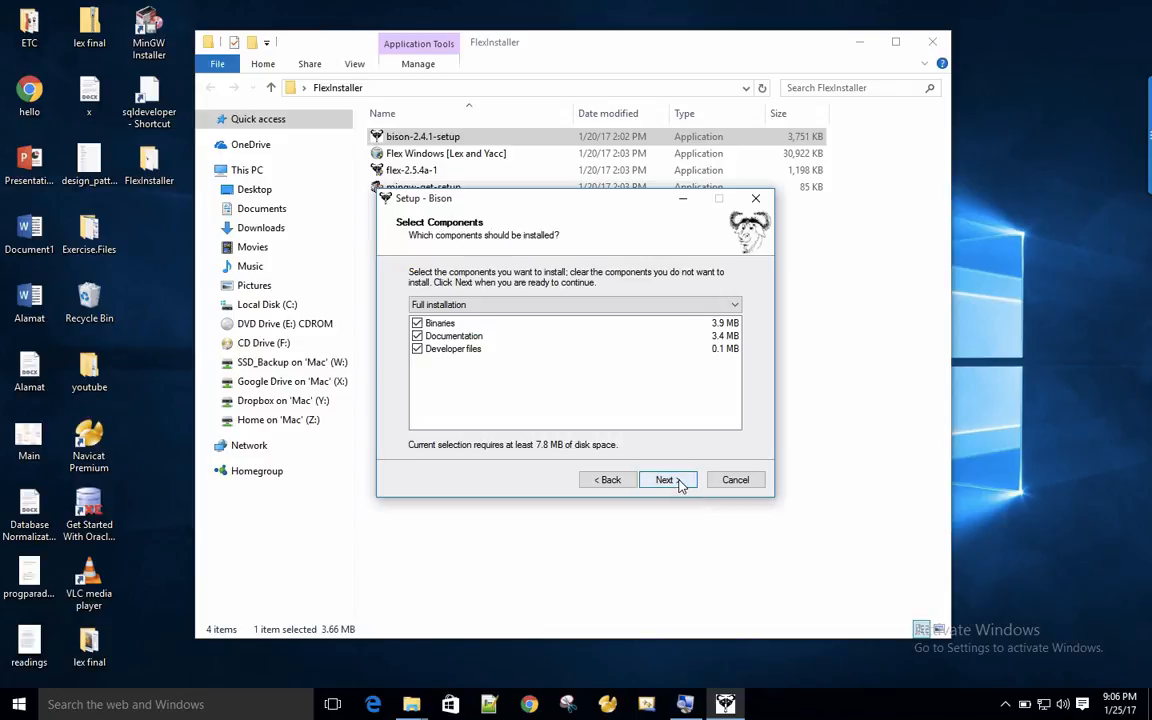
pyautogui.click(679, 482)
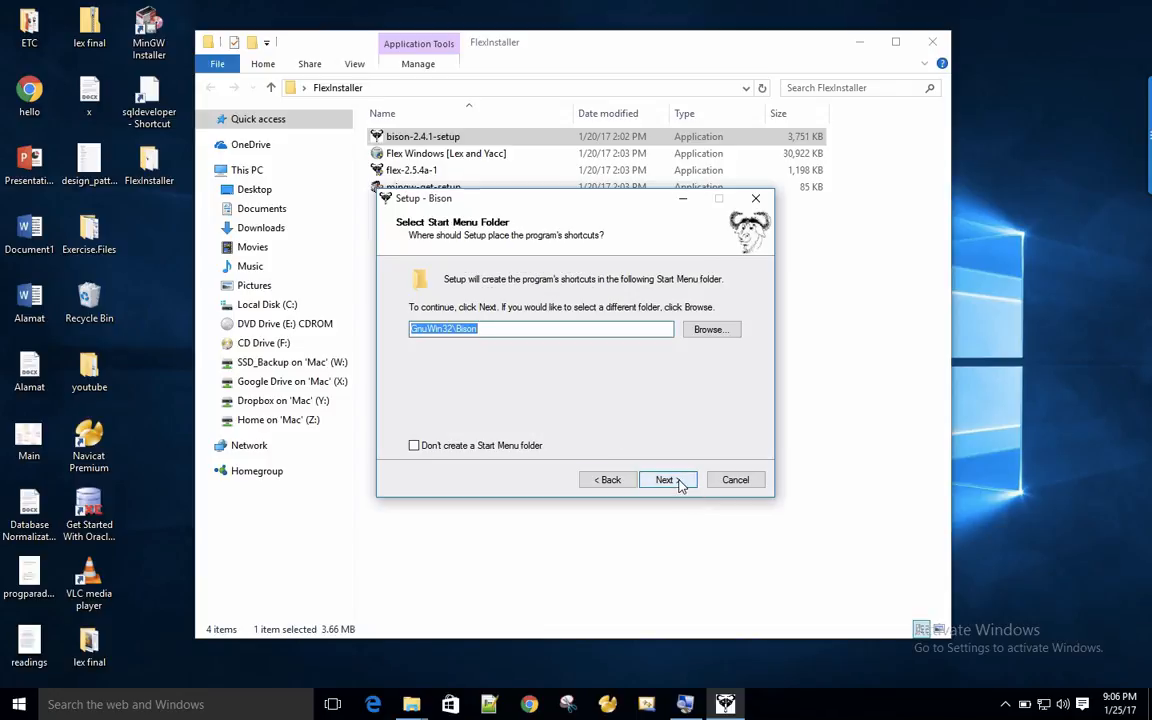
pyautogui.click(679, 482)
pyautogui.click(679, 482)
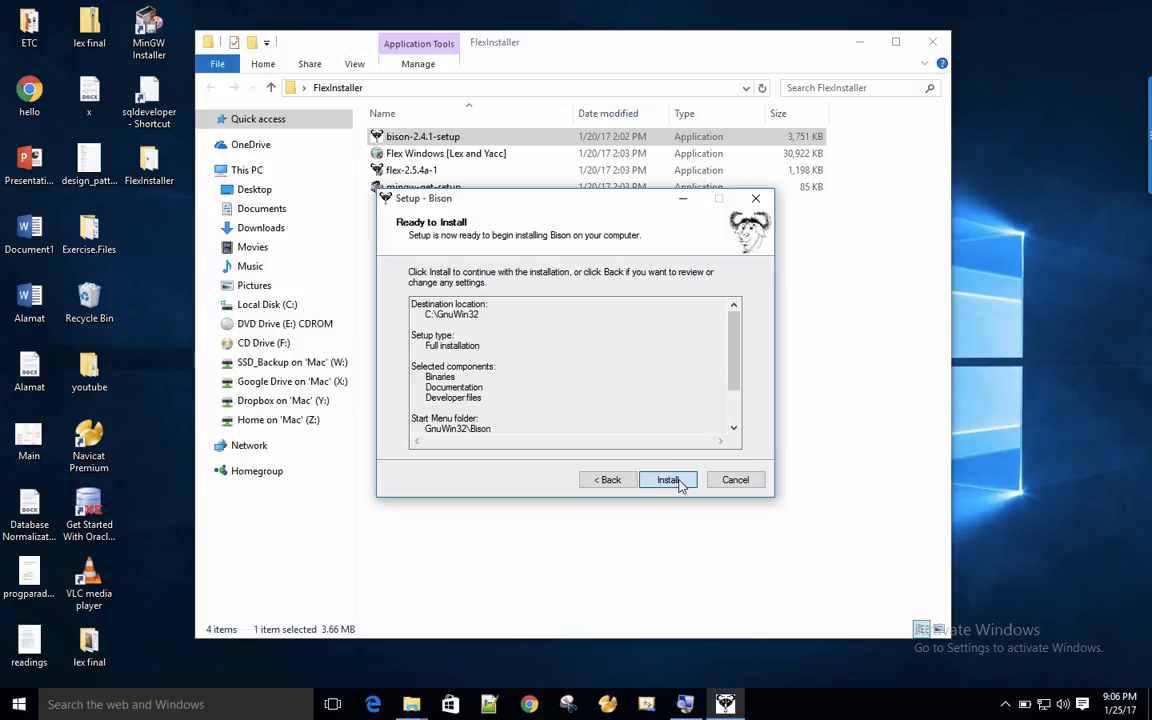
pyautogui.click(668, 481)
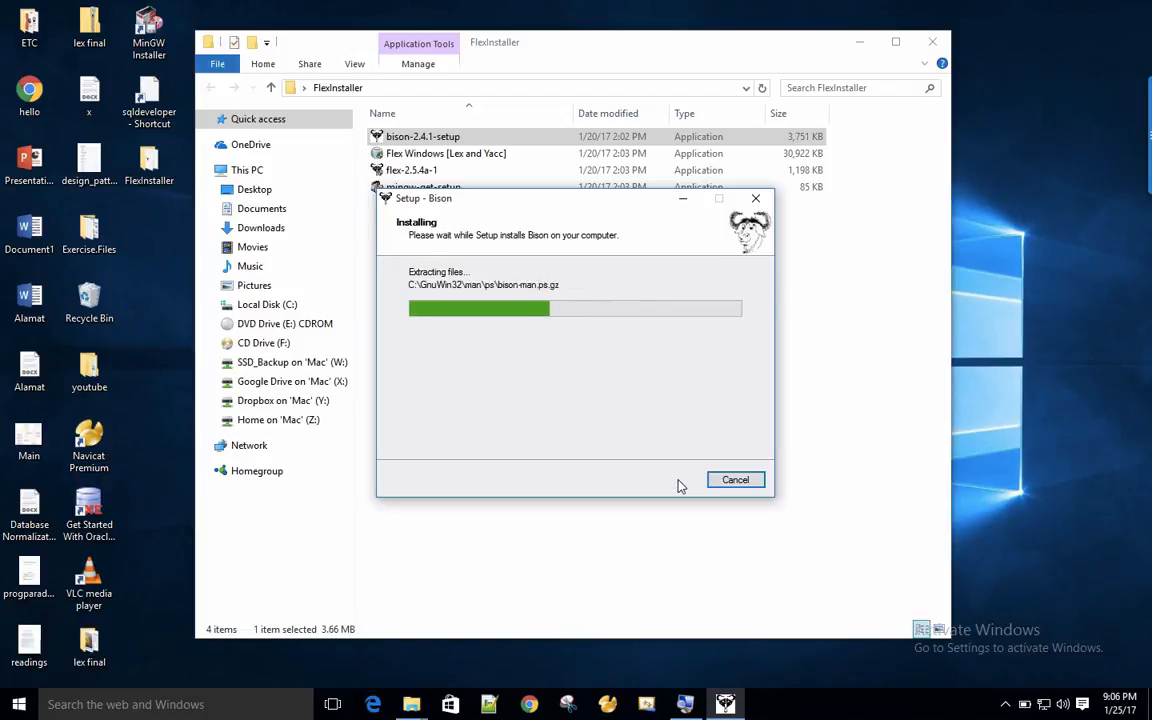
pyautogui.click(679, 484)
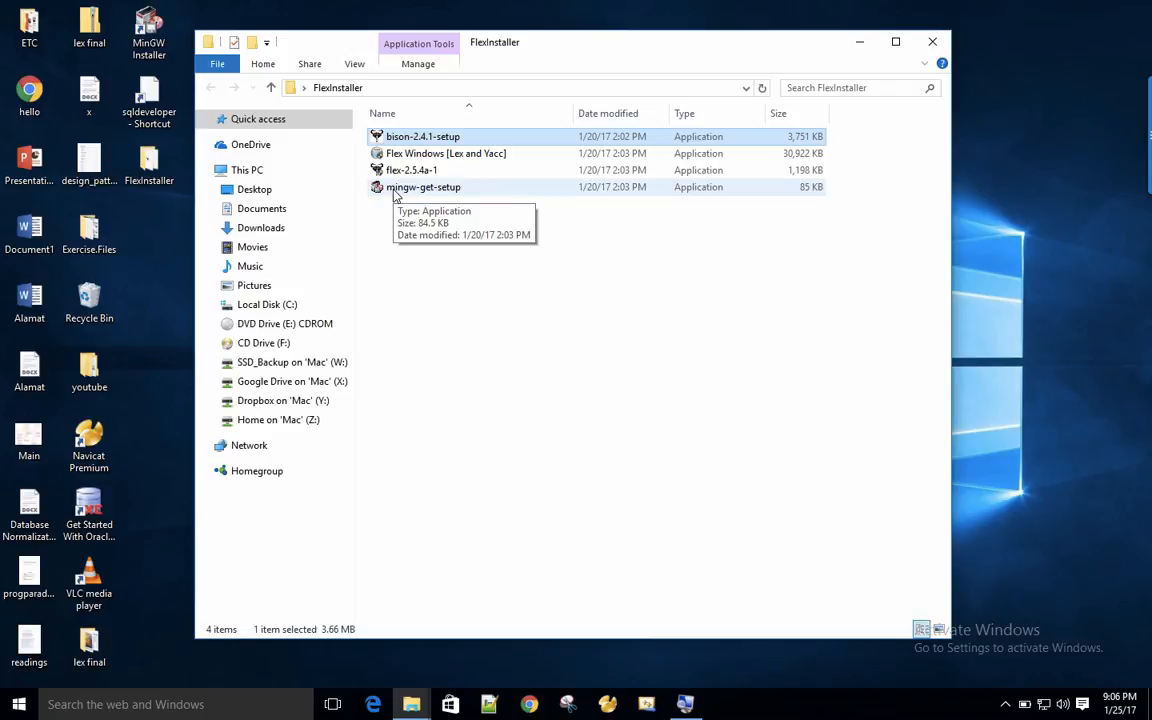
# Try to install MinGW into C:\MinGW with mingw-get-setup, and quit the setup tool.
pyautogui.doubleClick(394, 190)
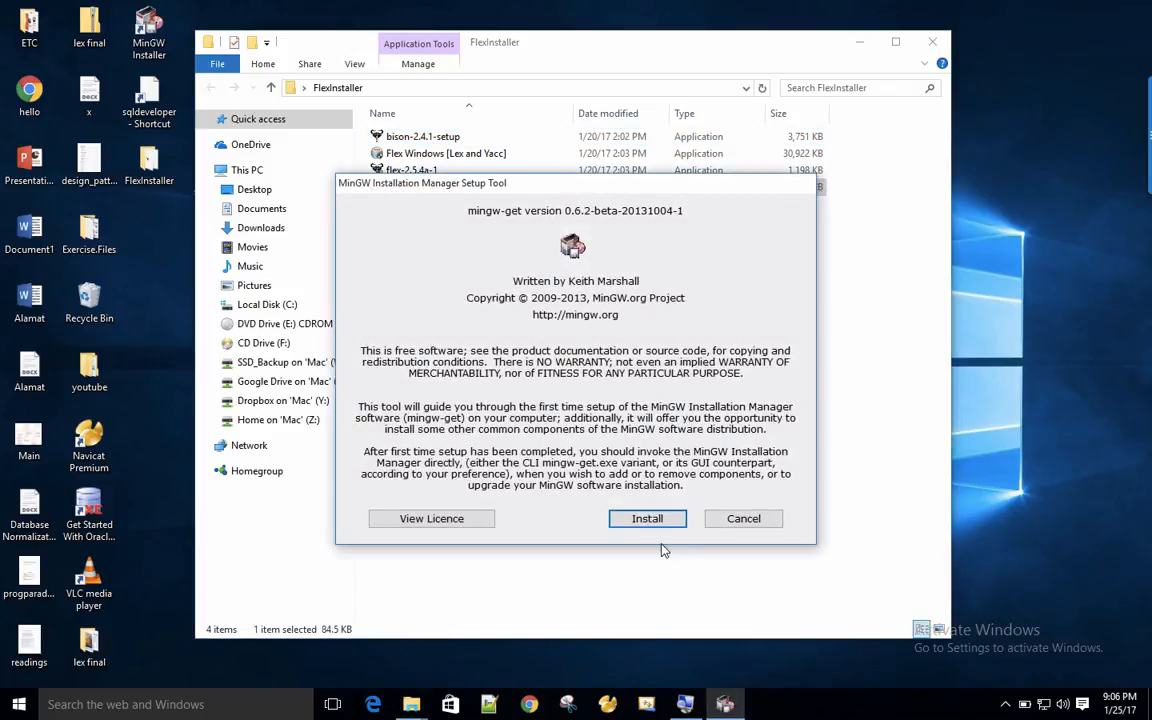
pyautogui.click(650, 519)
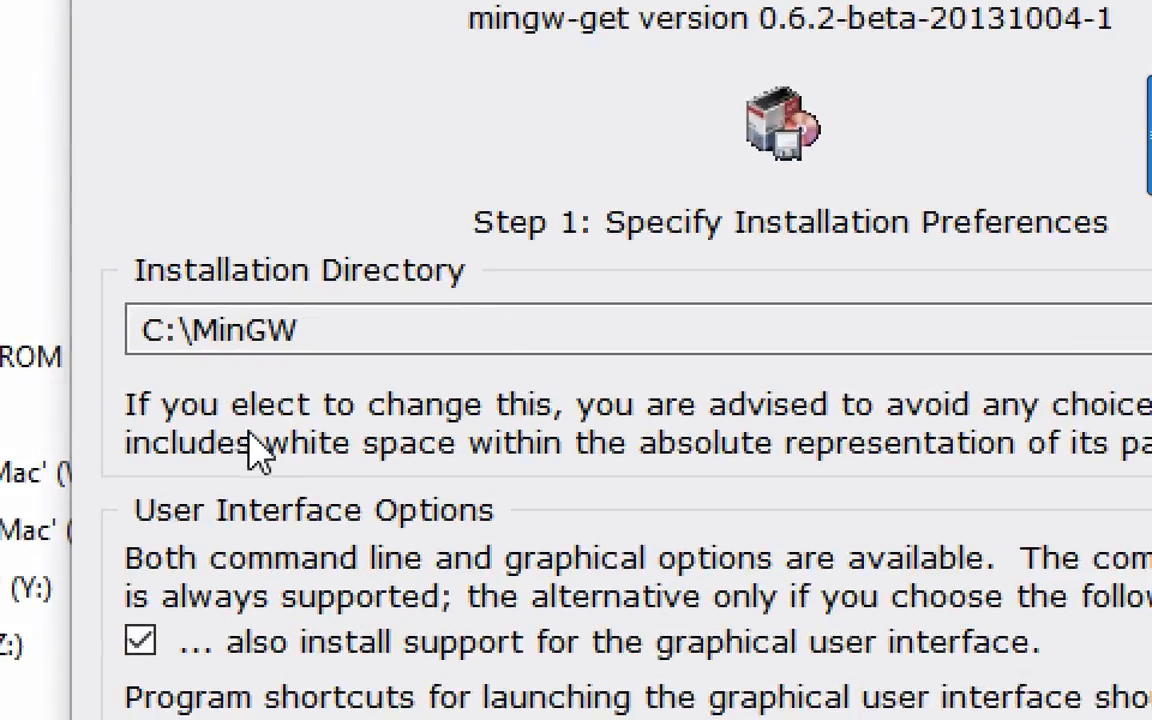
pyautogui.moveTo(370, 327); pyautogui.dragTo(41, 322)
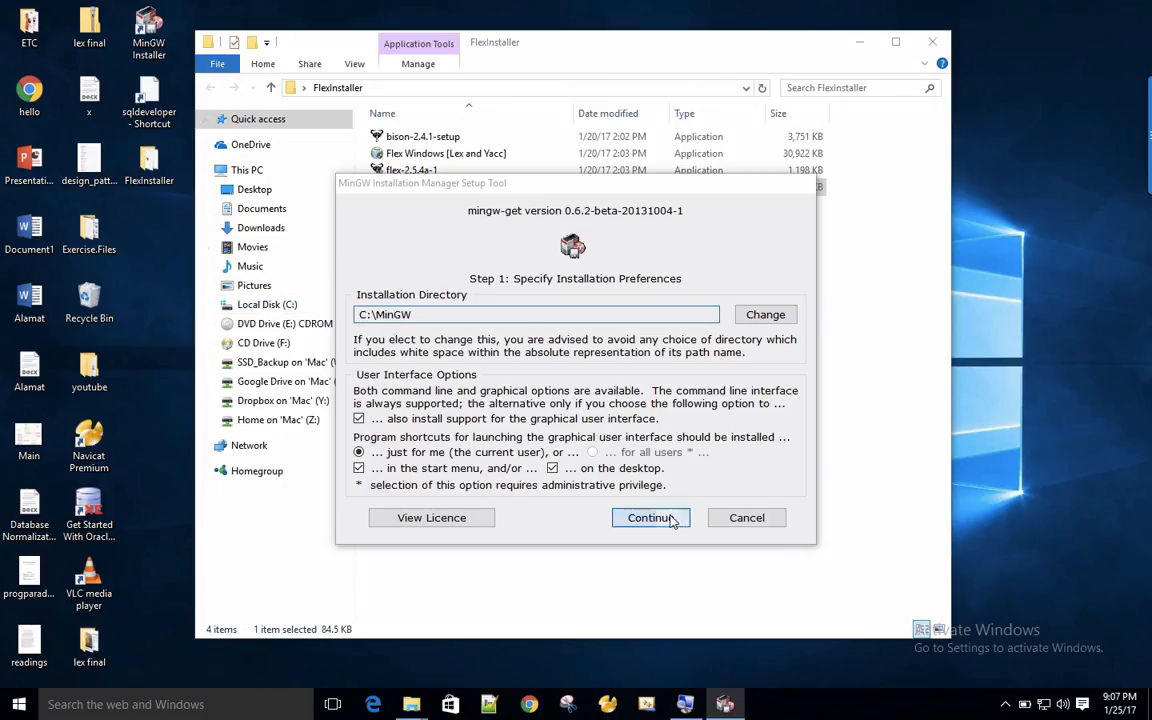
pyautogui.click(669, 518)
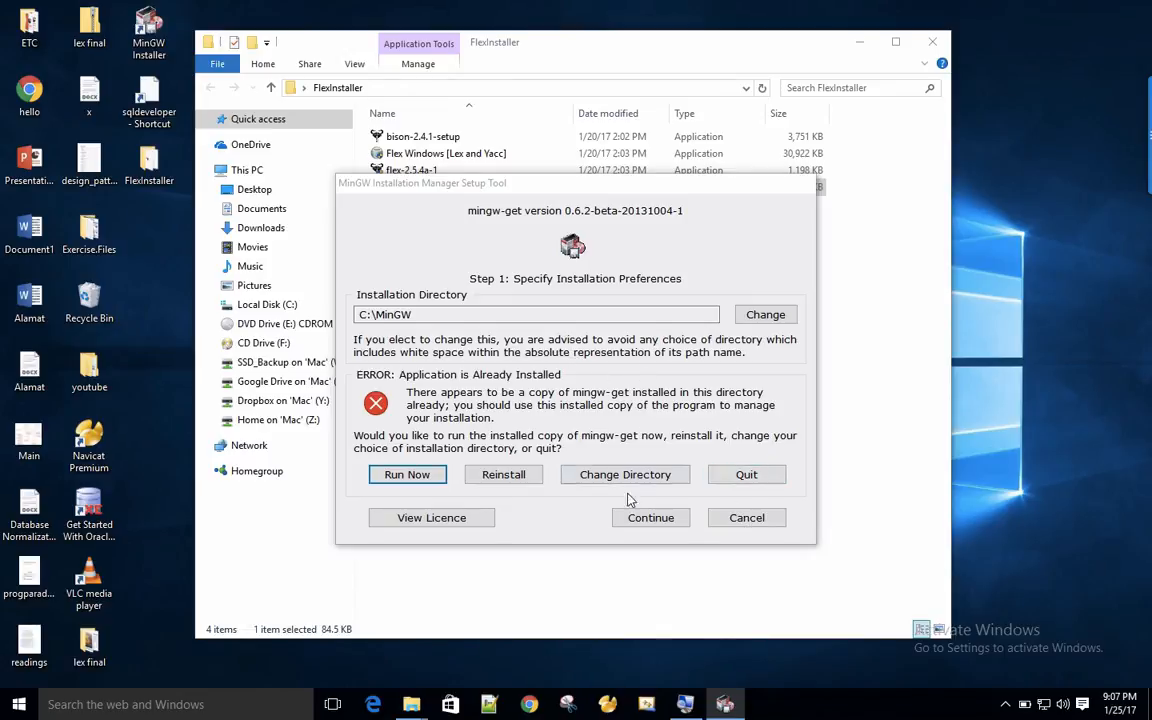
pyautogui.click(728, 477)
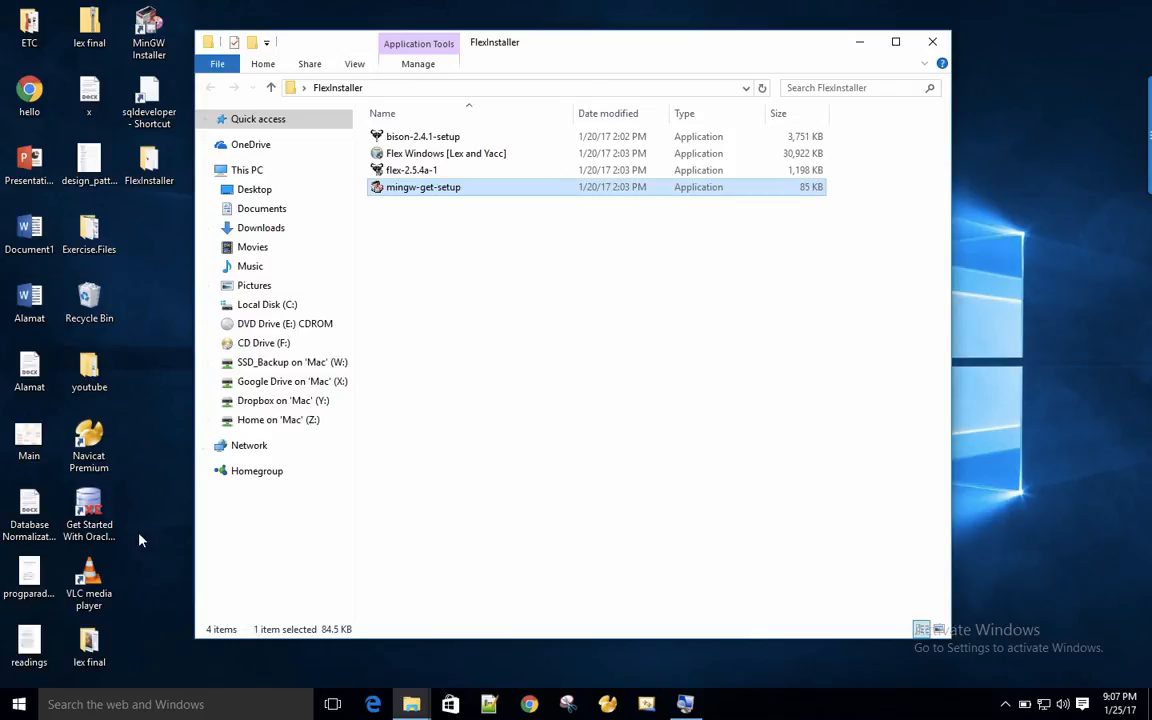
# Open the MinGW Installation Manager from the installed apps and reposition its window on the desktop.
pyautogui.click(12, 705)
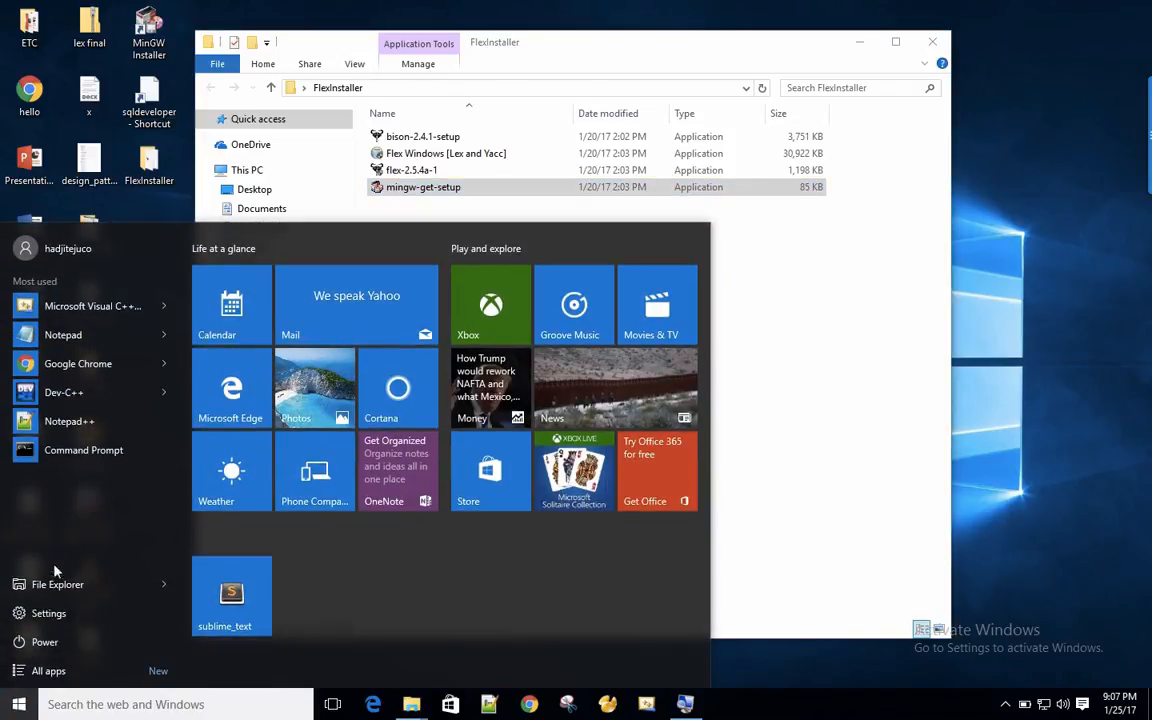
pyautogui.click(53, 672)
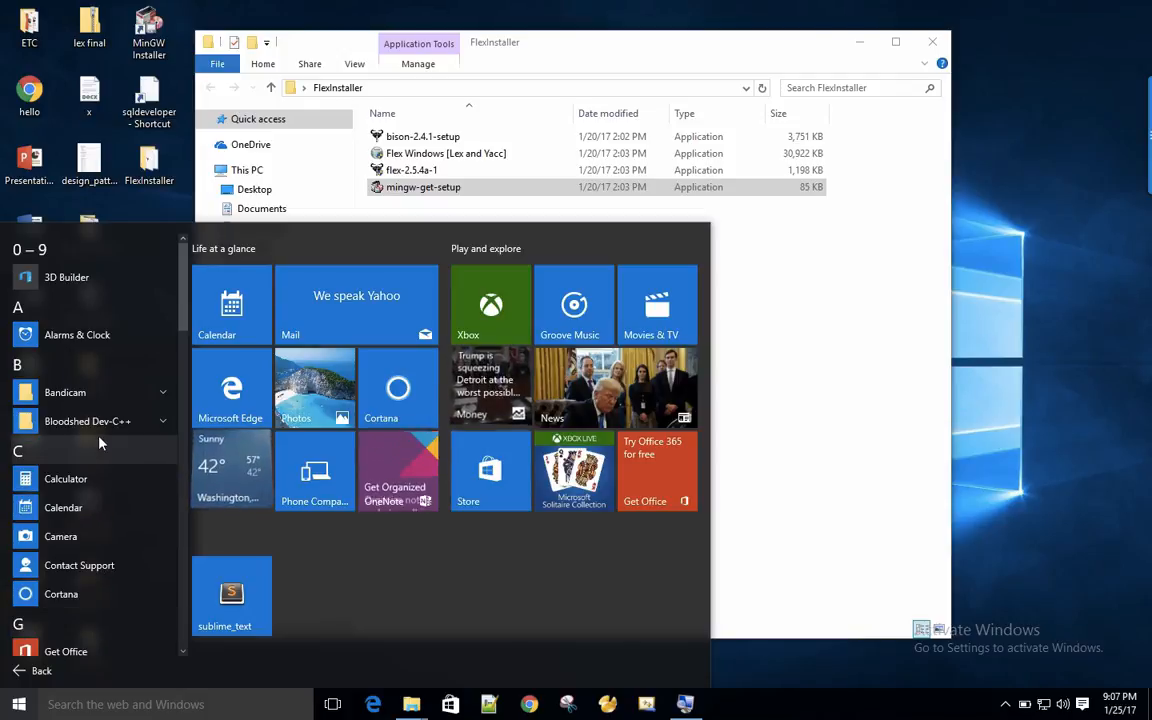
pyautogui.scroll(-3, 100, 443)
pyautogui.scroll(-5, 99, 437)
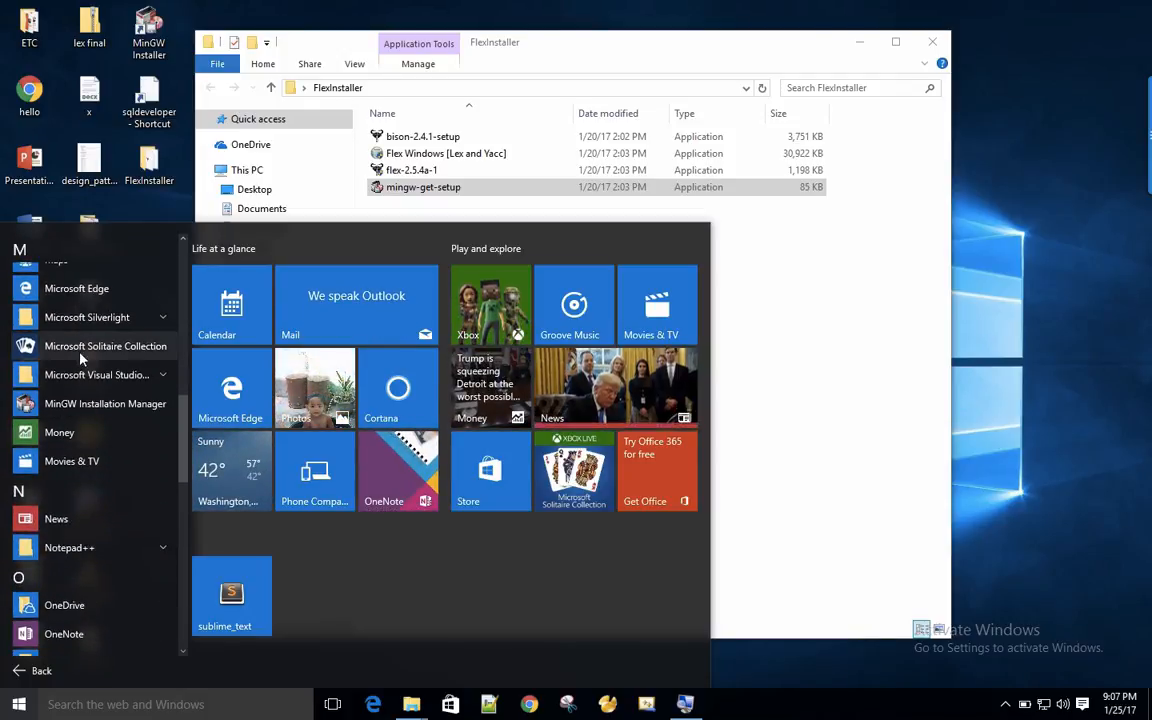
pyautogui.scroll(-1, 40, 404)
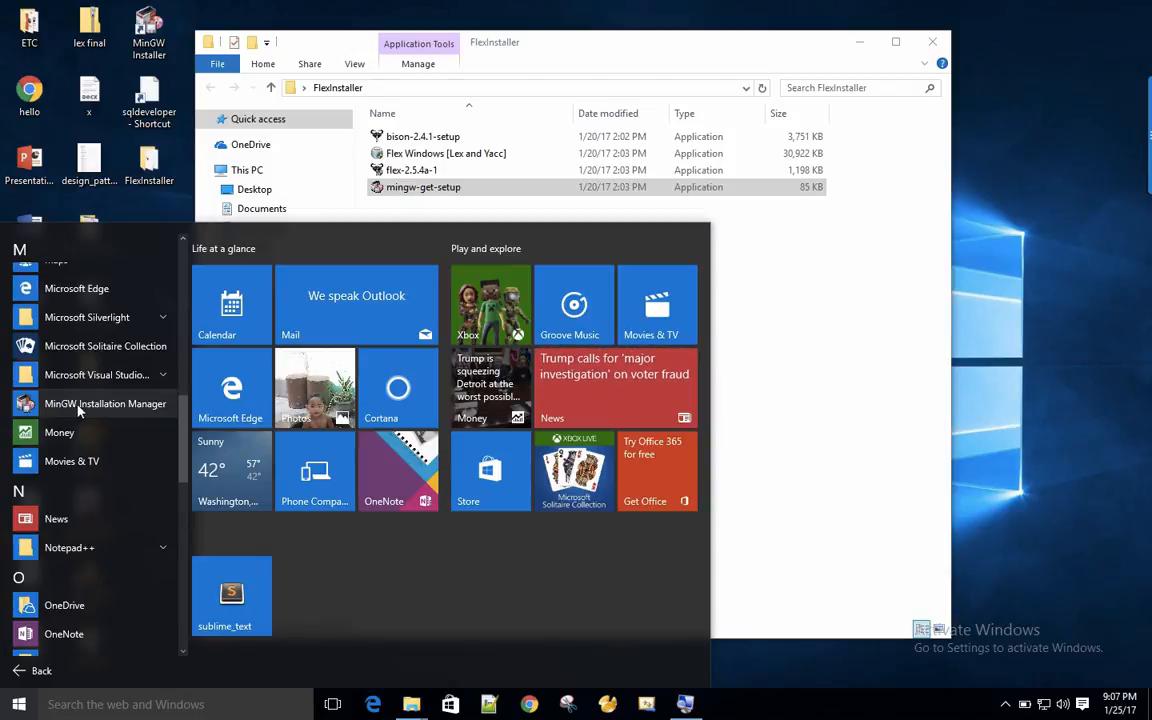
pyautogui.click(62, 406)
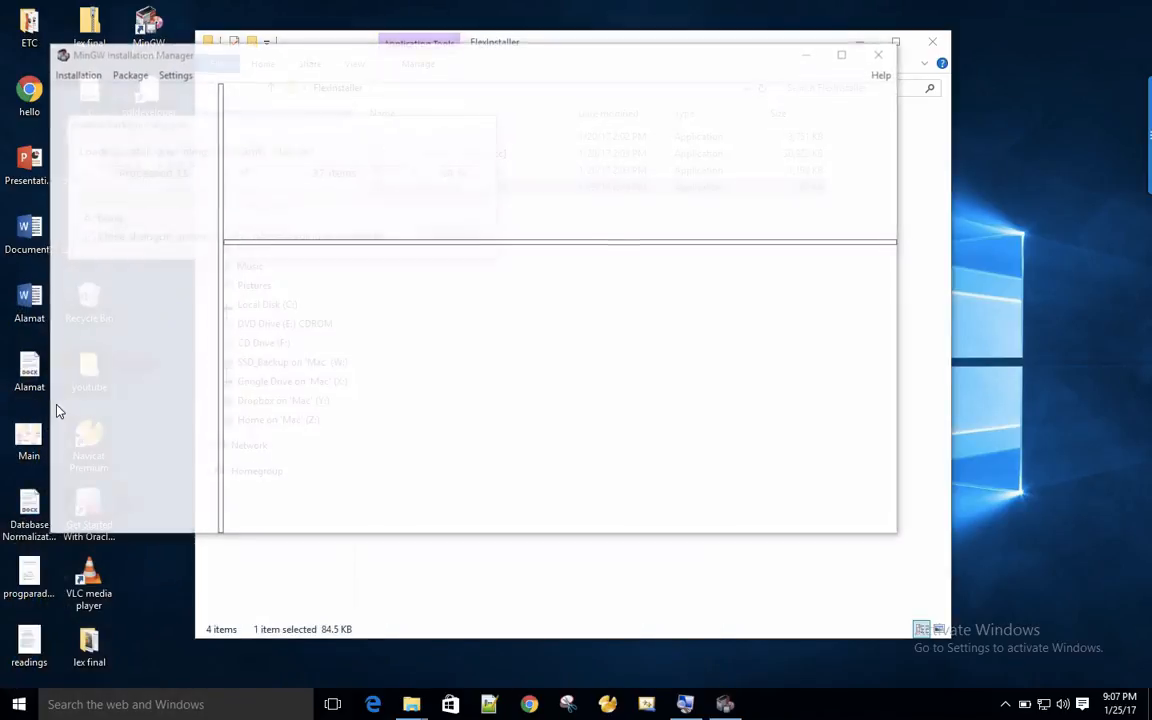
pyautogui.moveTo(442, 56); pyautogui.dragTo(587, 91)
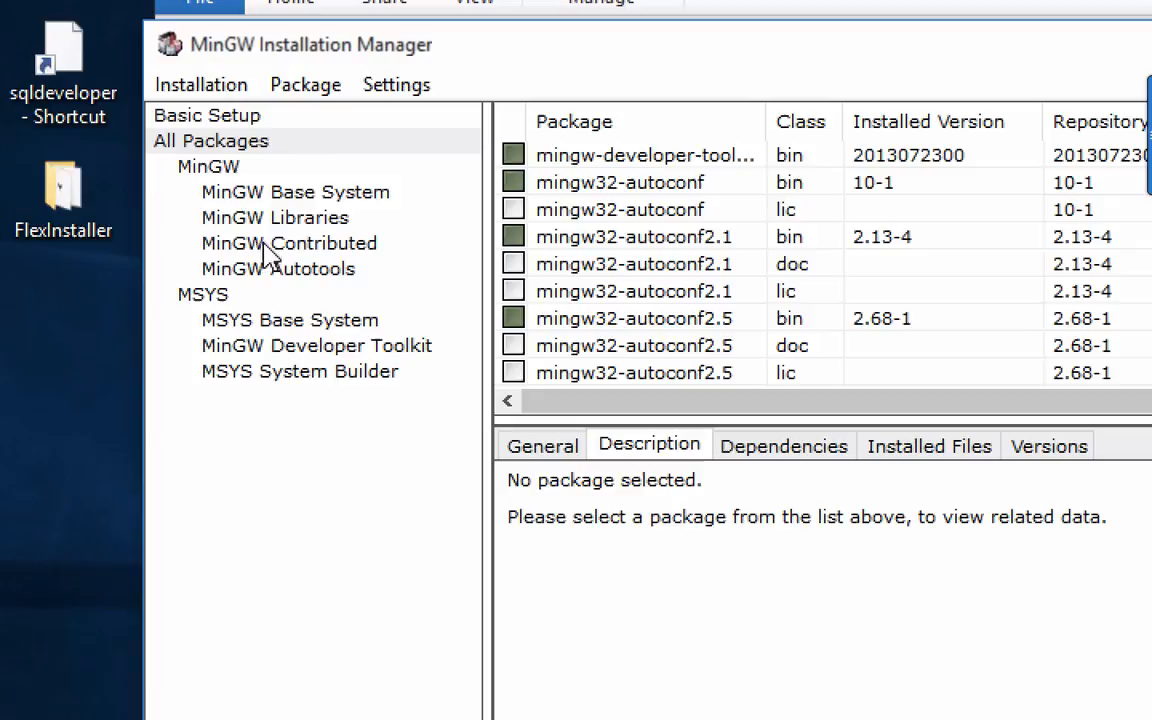
# Review the package marking commands of the MinGW Installation Manager without applying any.
pyautogui.click(331, 97)
pyautogui.click(326, 94)
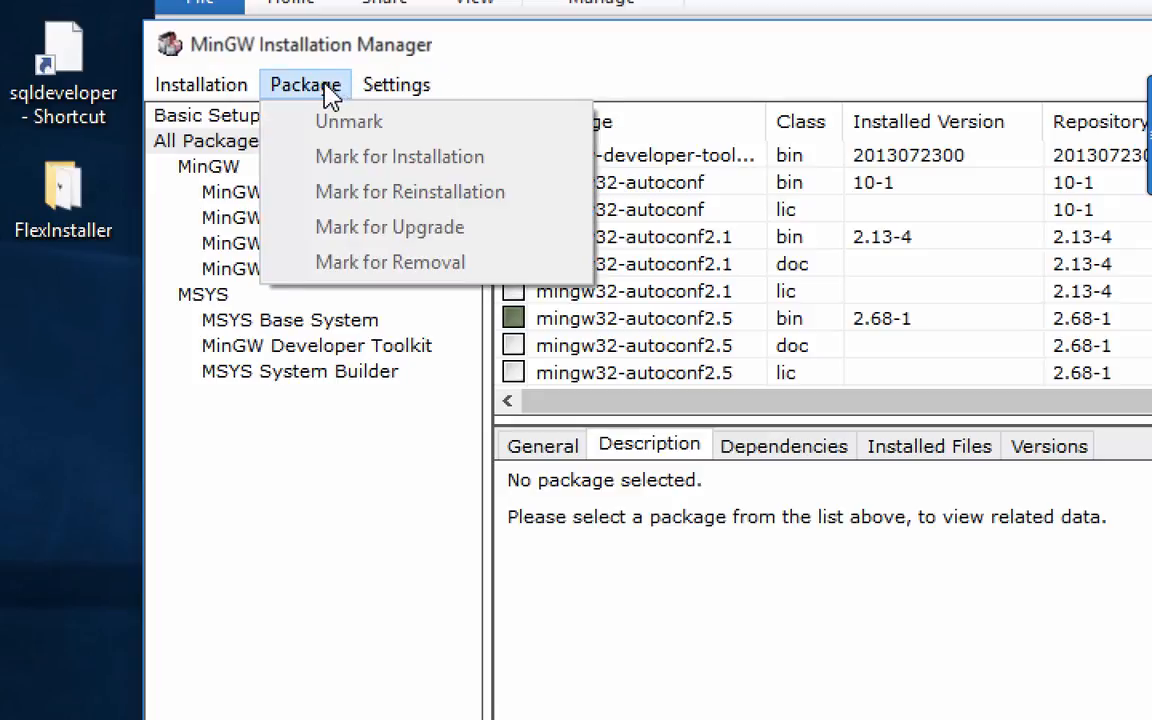
pyautogui.click(326, 94)
pyautogui.click(164, 99)
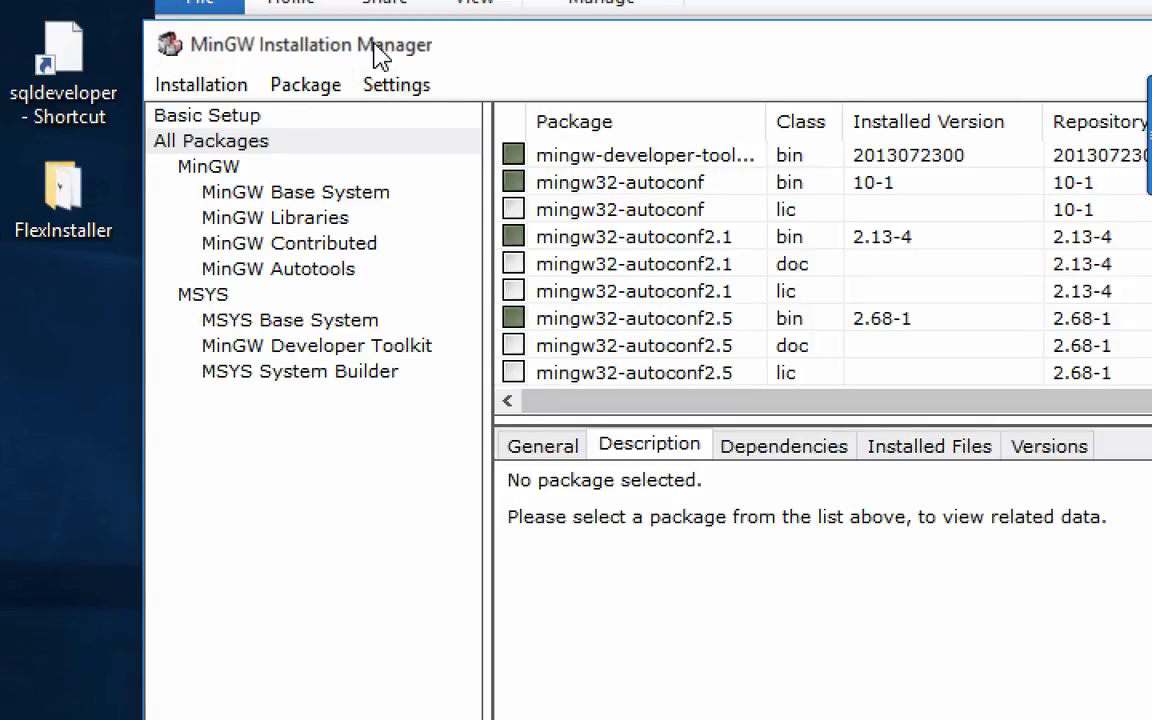
pyautogui.moveTo(372, 41); pyautogui.dragTo(410, 47)
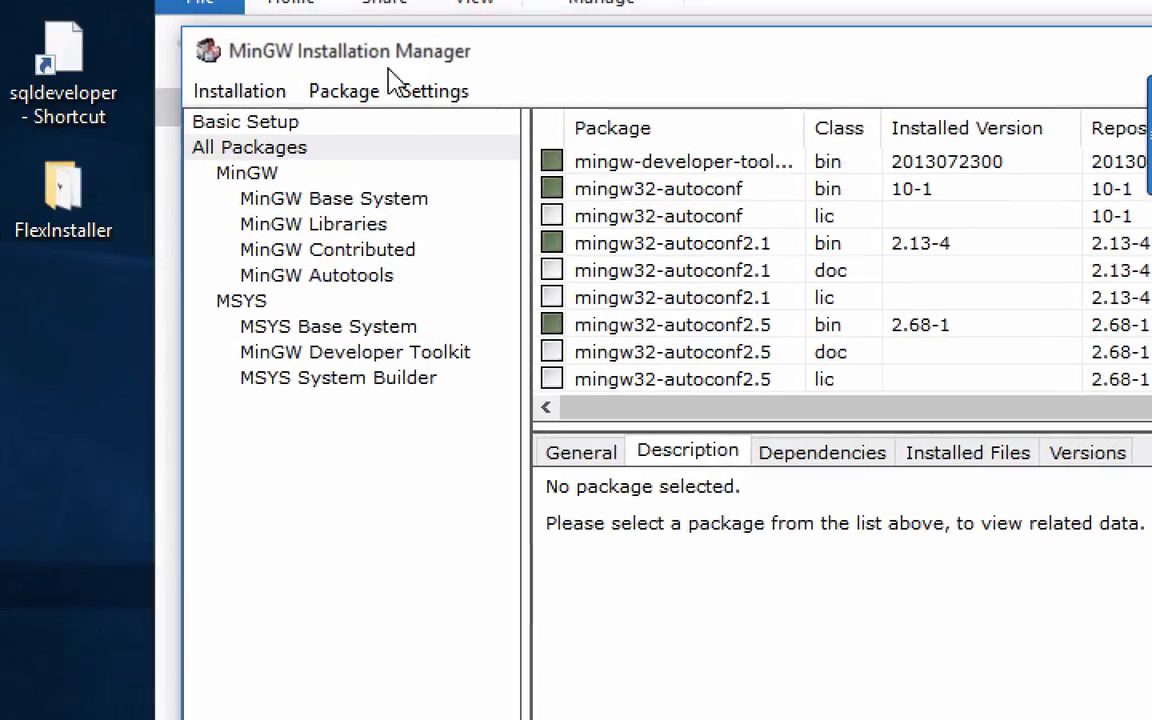
# View the Basic Setup and All Packages lists, and return to the Basic Setup packages.
pyautogui.click(205, 147)
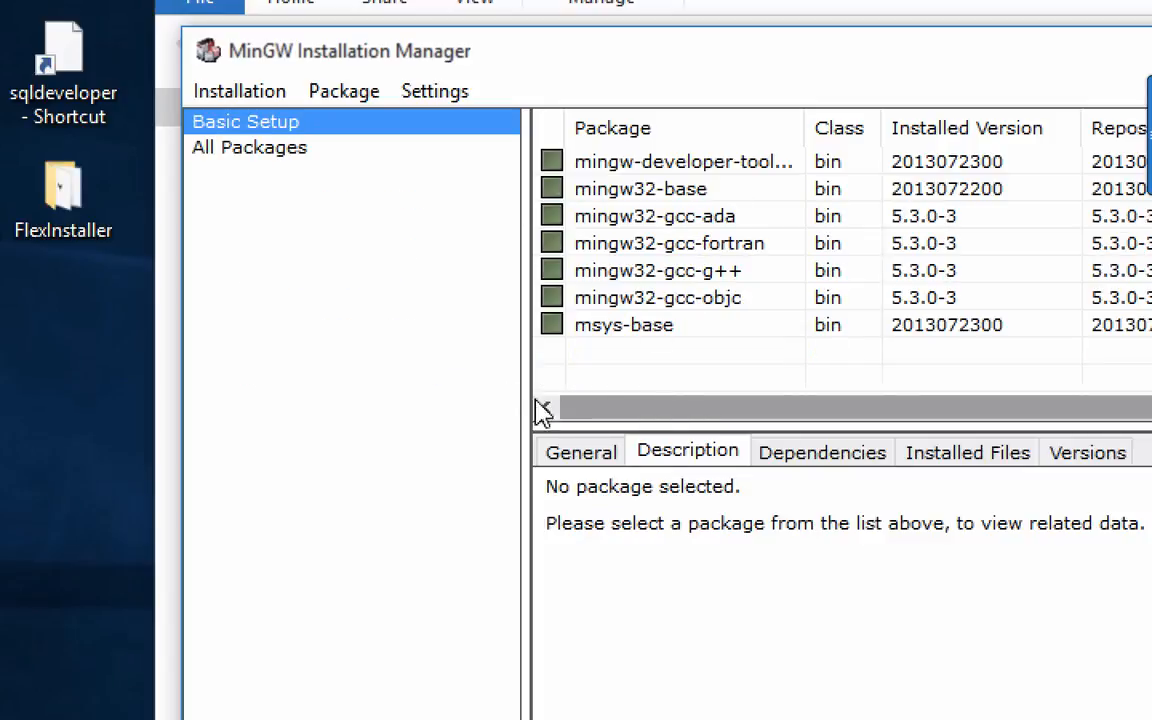
pyautogui.click(260, 147)
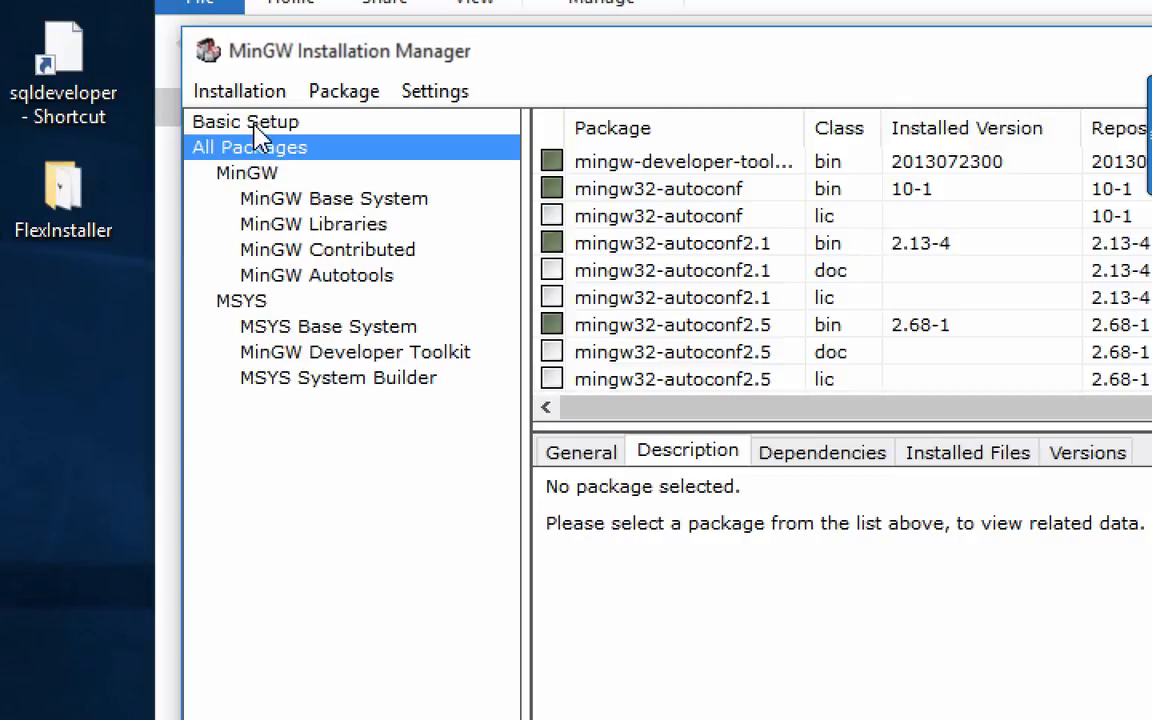
pyautogui.click(250, 124)
pyautogui.moveTo(734, 48); pyautogui.dragTo(583, 84)
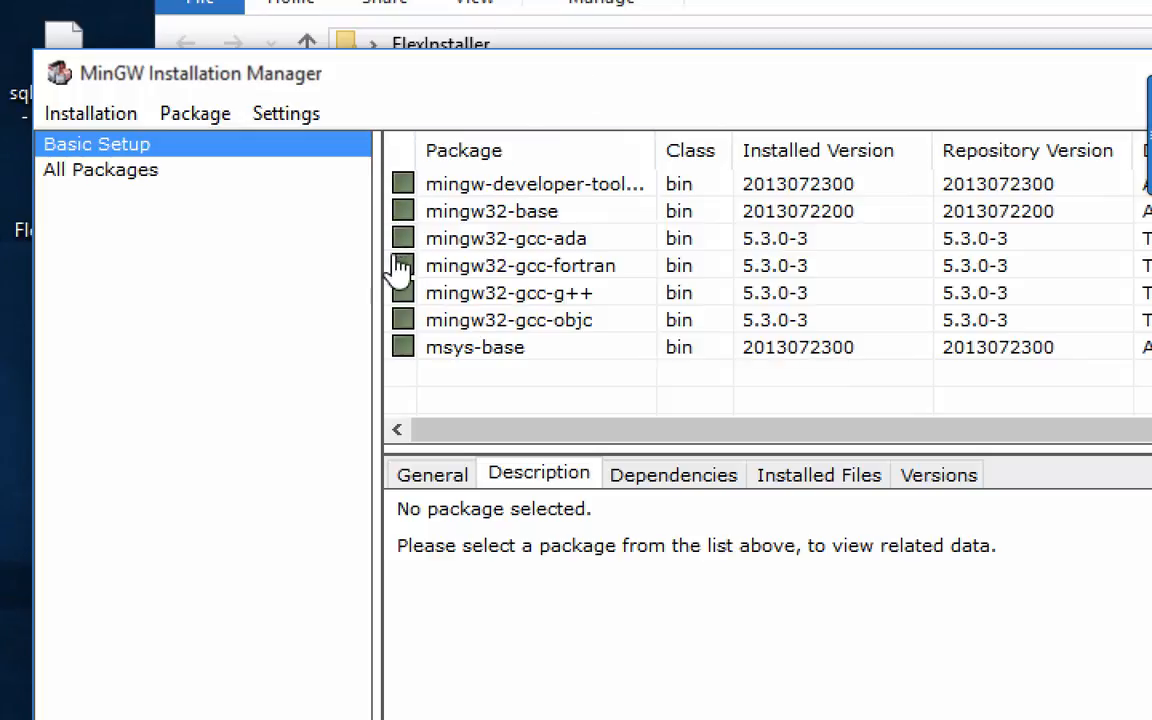
# Check the marking options for the MinGW developer toolkit package and the installation commands for updating the catalogue and applying changes.
pyautogui.click(405, 190)
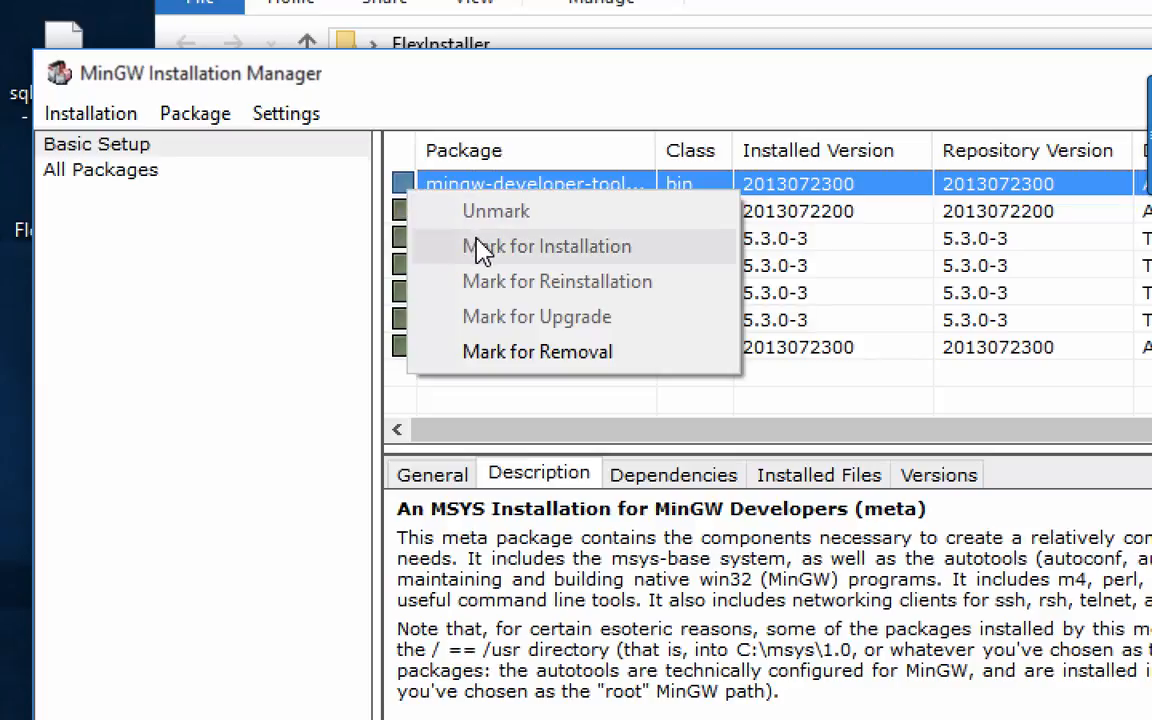
pyautogui.click(154, 257)
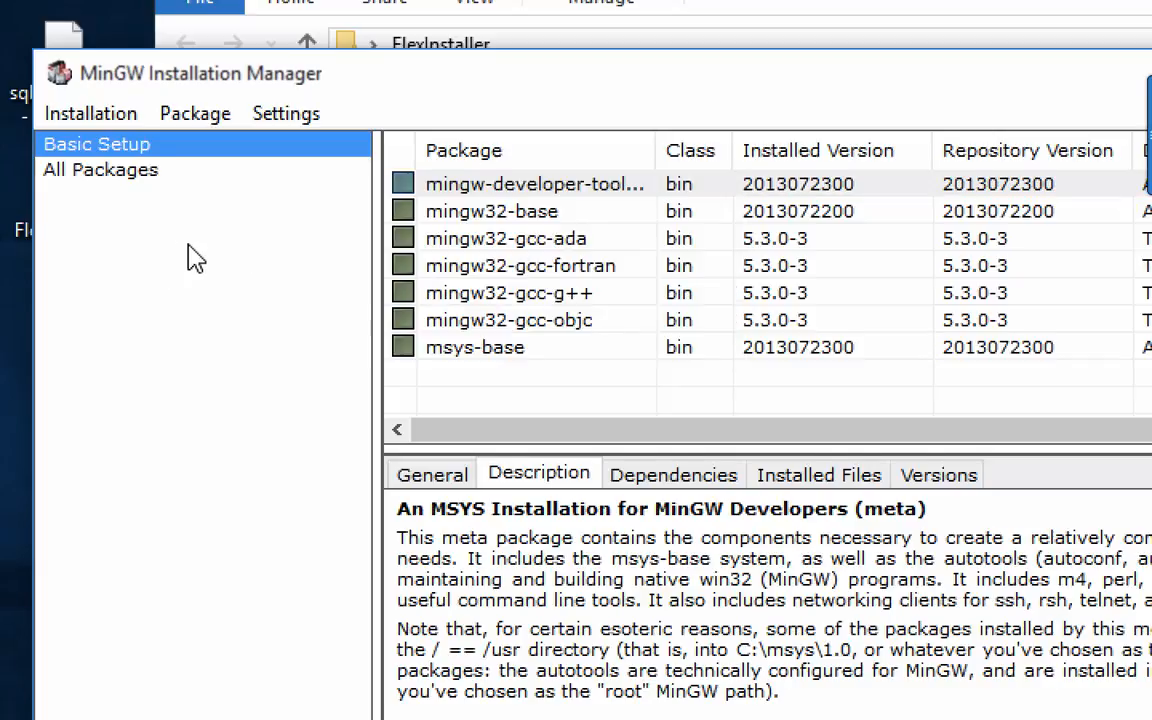
pyautogui.click(72, 116)
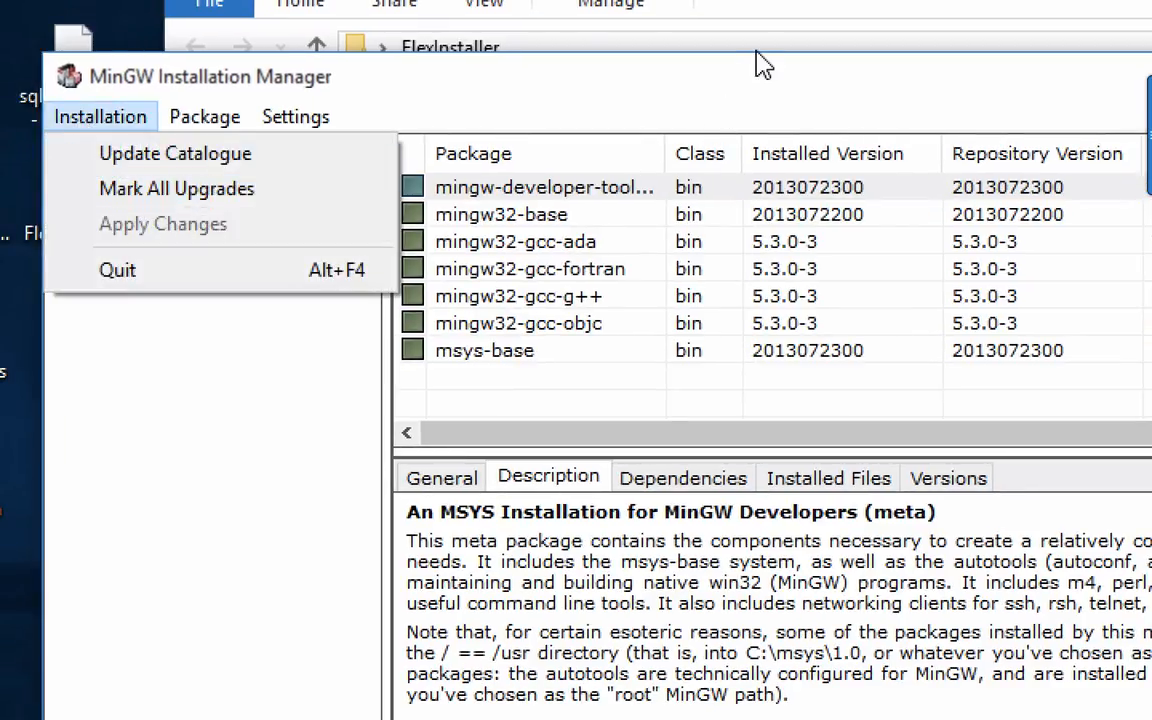
pyautogui.click(755, 90)
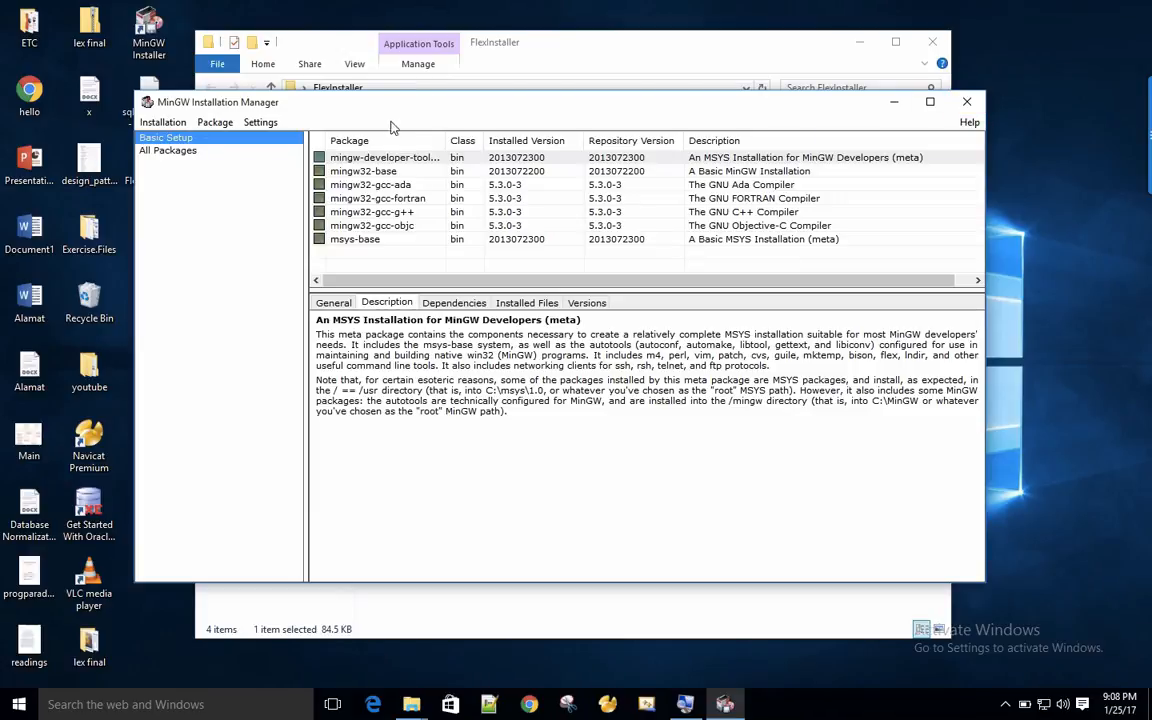
# Close the MinGW Installation Manager and reposition the FlexInstaller folder window on the desktop.
pyautogui.click(966, 101)
pyautogui.click(760, 221)
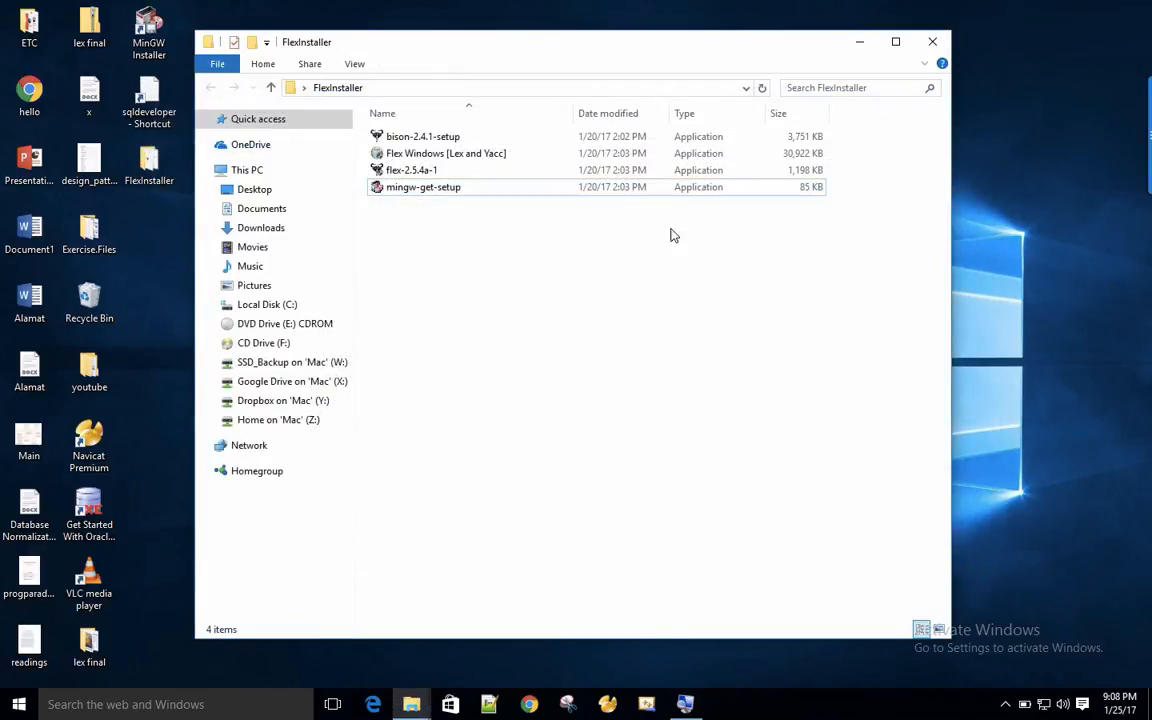
pyautogui.moveTo(600, 50); pyautogui.dragTo(628, 59)
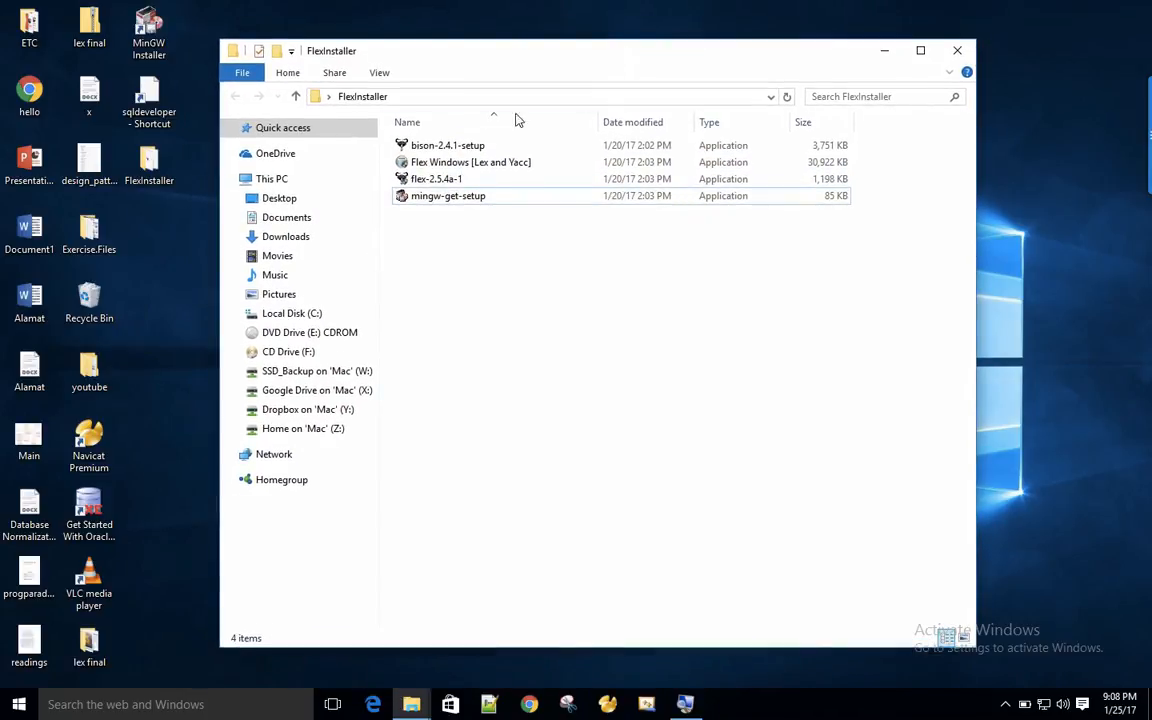
# Run the Flex Windows [Lex and Yacc] installer with permission to change the PC, and accept its license agreement.
pyautogui.click(436, 166)
pyautogui.doubleClick(436, 166)
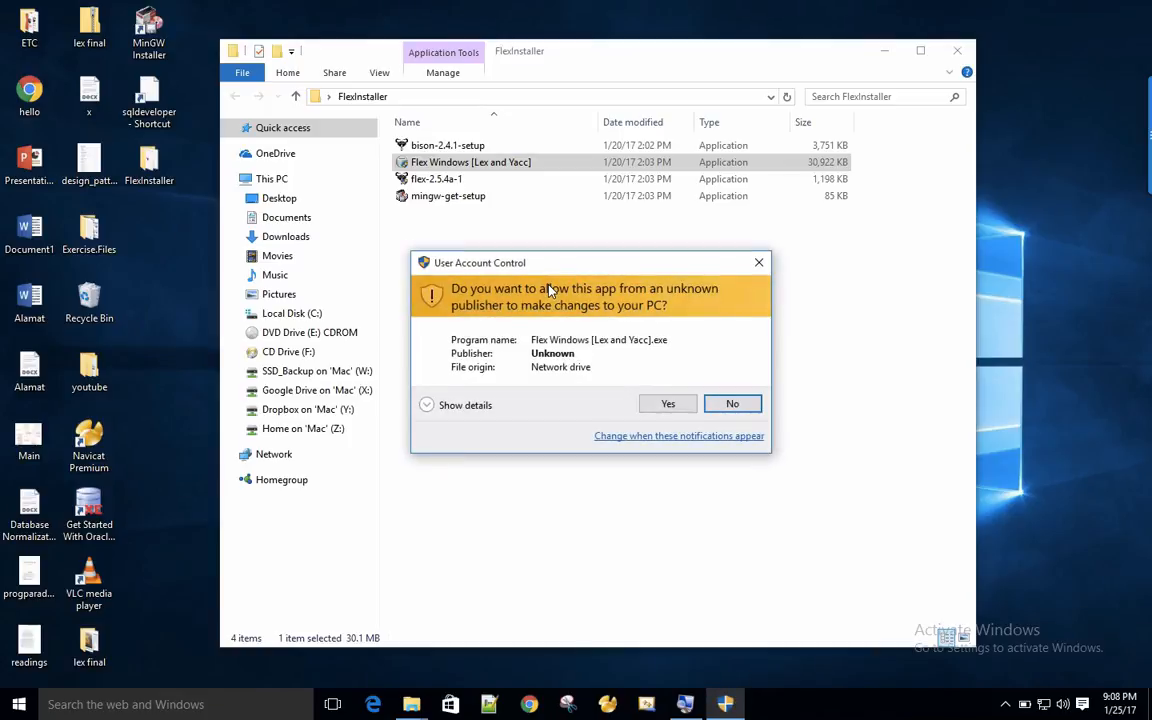
pyautogui.click(675, 404)
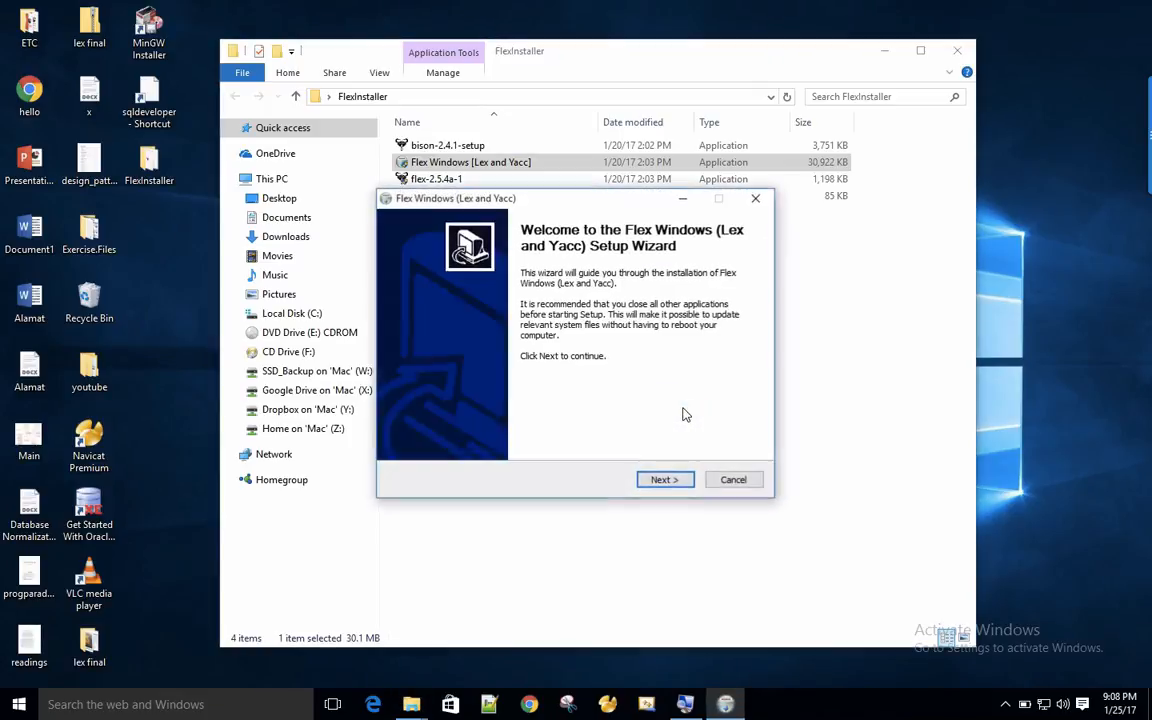
pyautogui.click(665, 481)
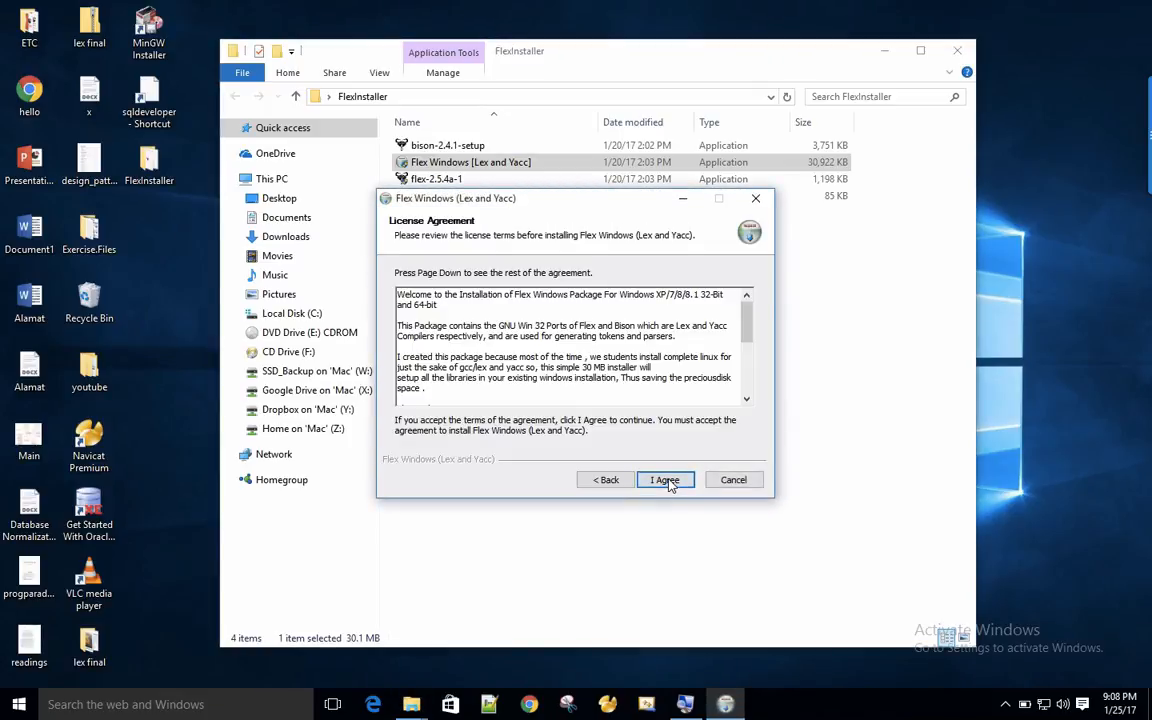
pyautogui.click(665, 480)
# Install Flex Windows in C:\Flex Windows with the Flex Windows Start Menu folder, finish the wizard, and close the FlexInstaller folder.
pyautogui.click(507, 390)
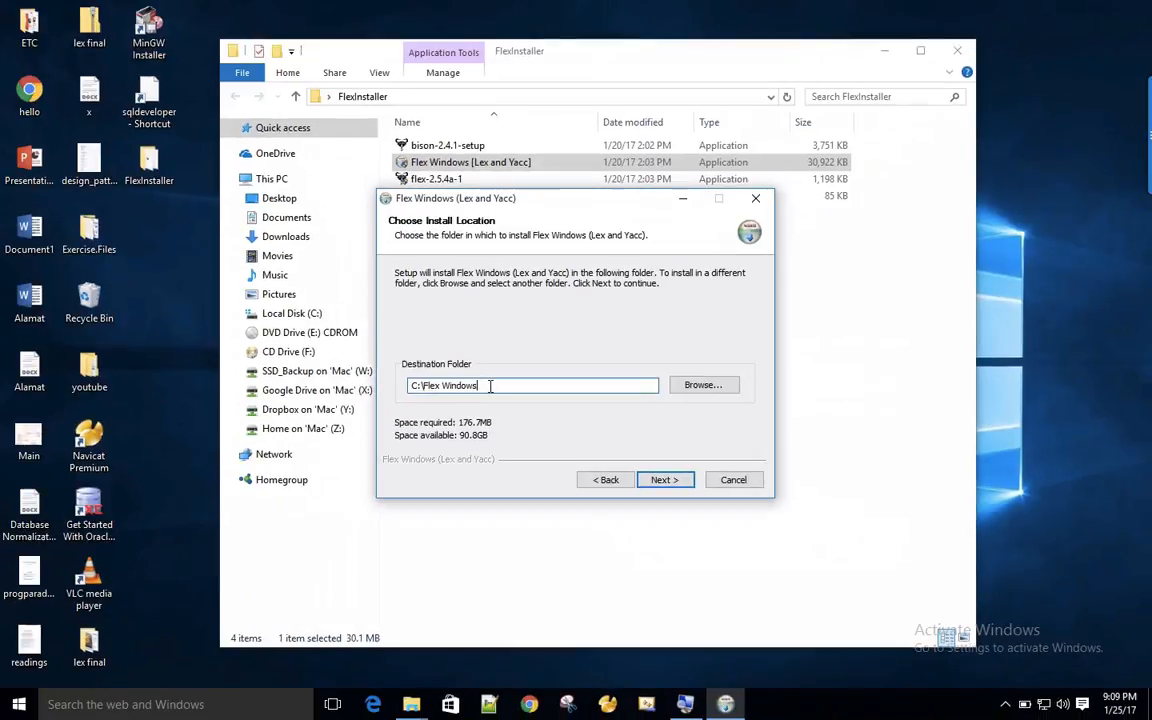
pyautogui.click(658, 480)
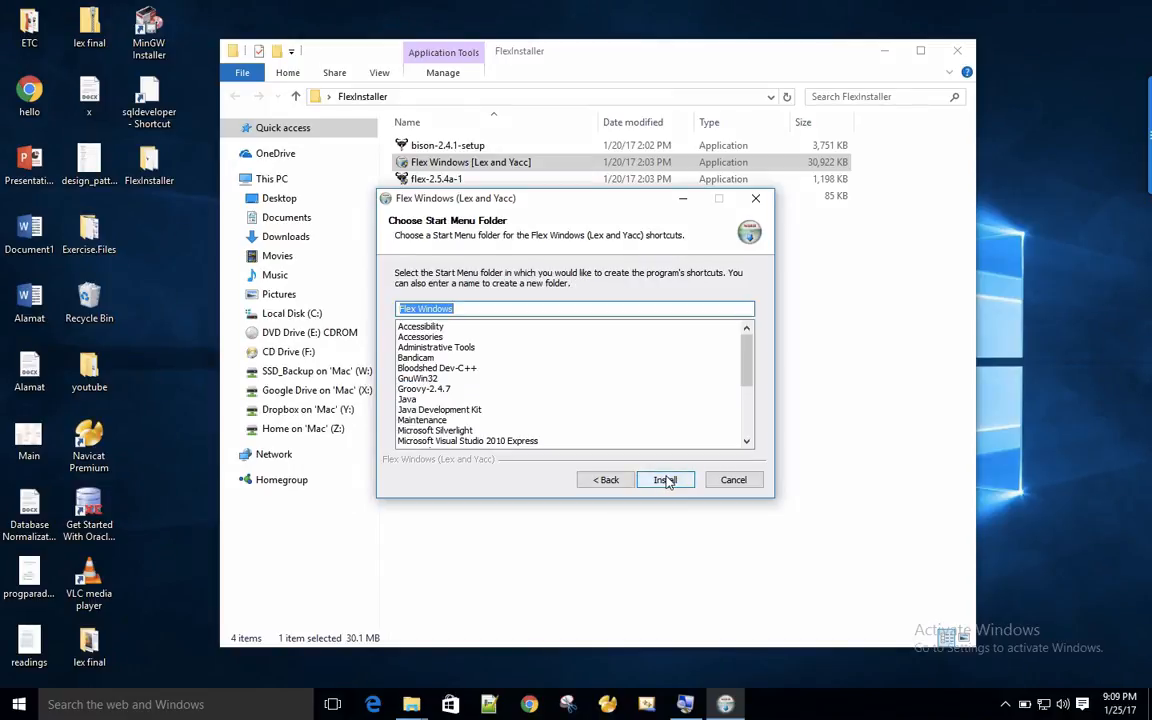
pyautogui.click(665, 480)
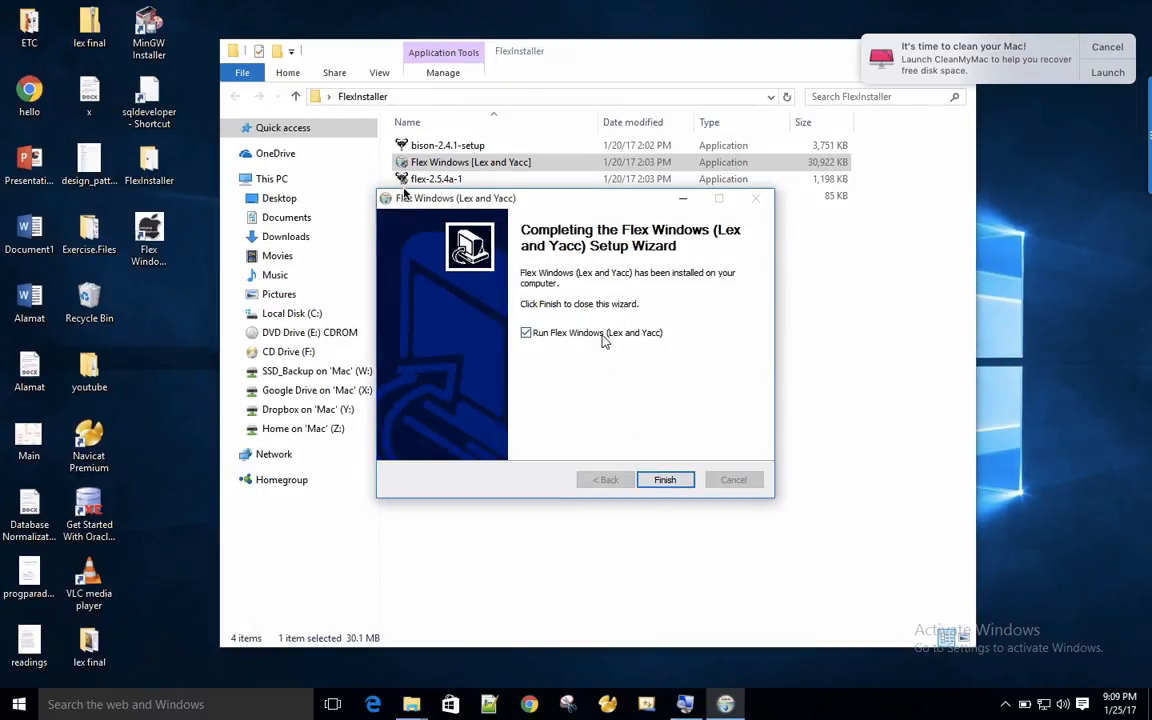
pyautogui.click(672, 482)
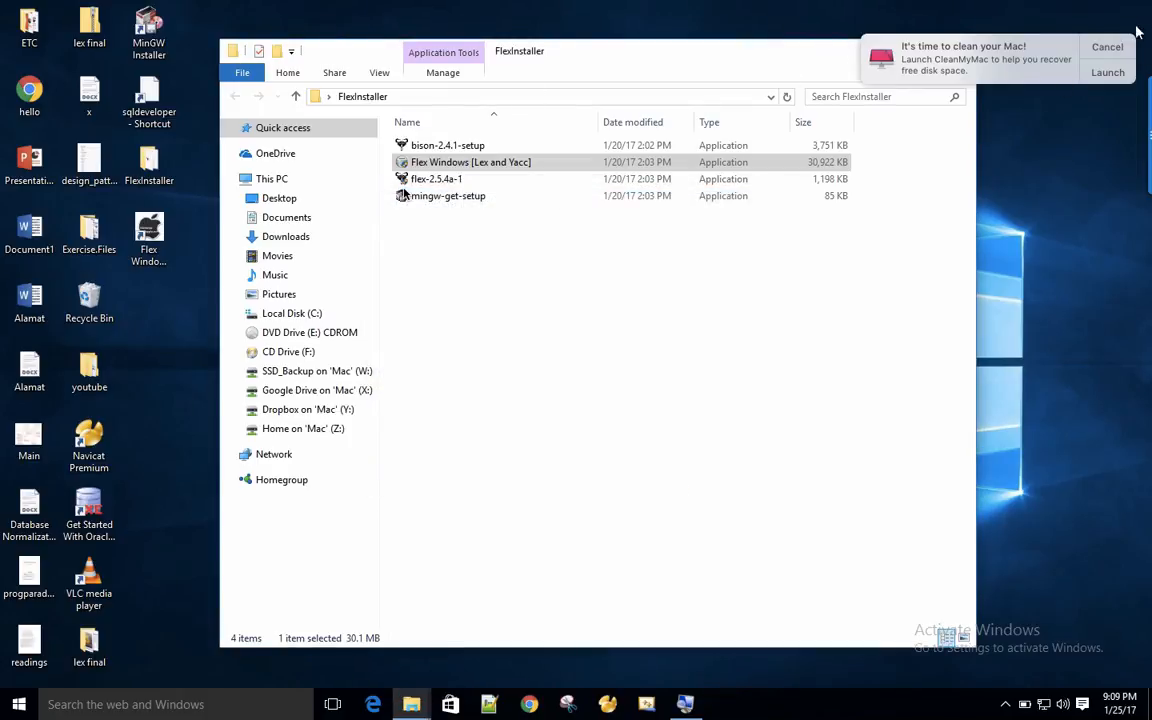
pyautogui.moveTo(735, 68); pyautogui.dragTo(704, 126)
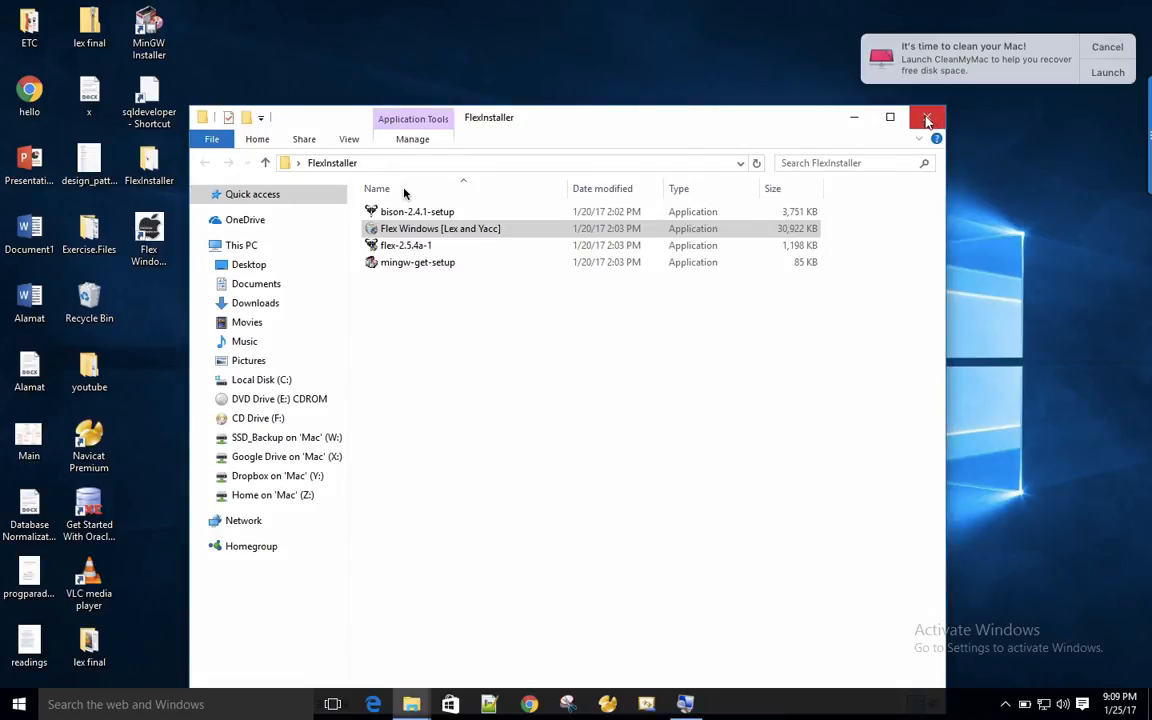
pyautogui.click(927, 119)
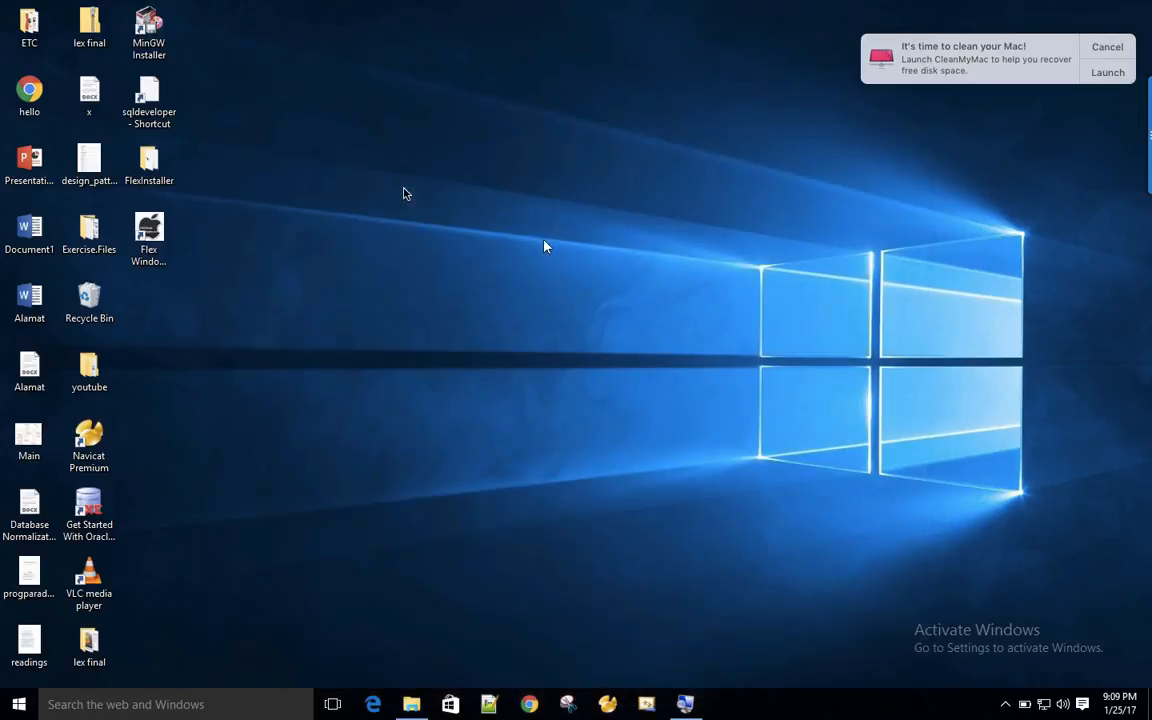
# Launch Flex Windows (Lex and Yacc) from the desktop, look at its EditPlus editor maximized, and close it.
pyautogui.click(159, 261)
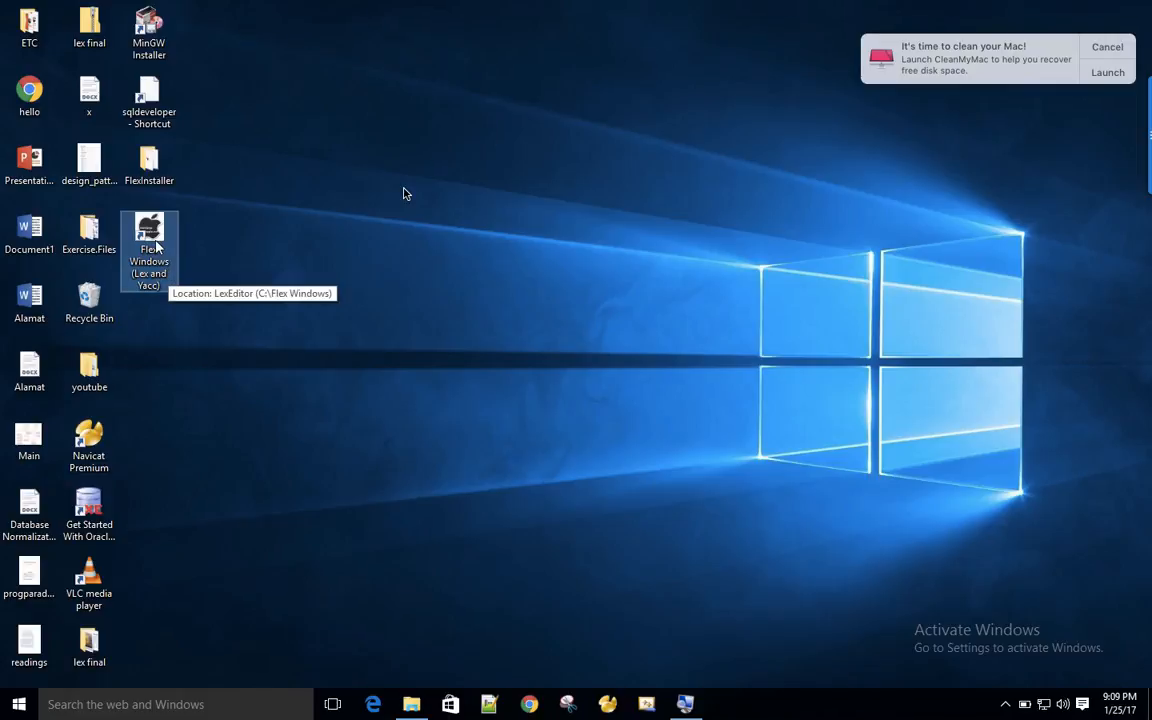
pyautogui.doubleClick(156, 251)
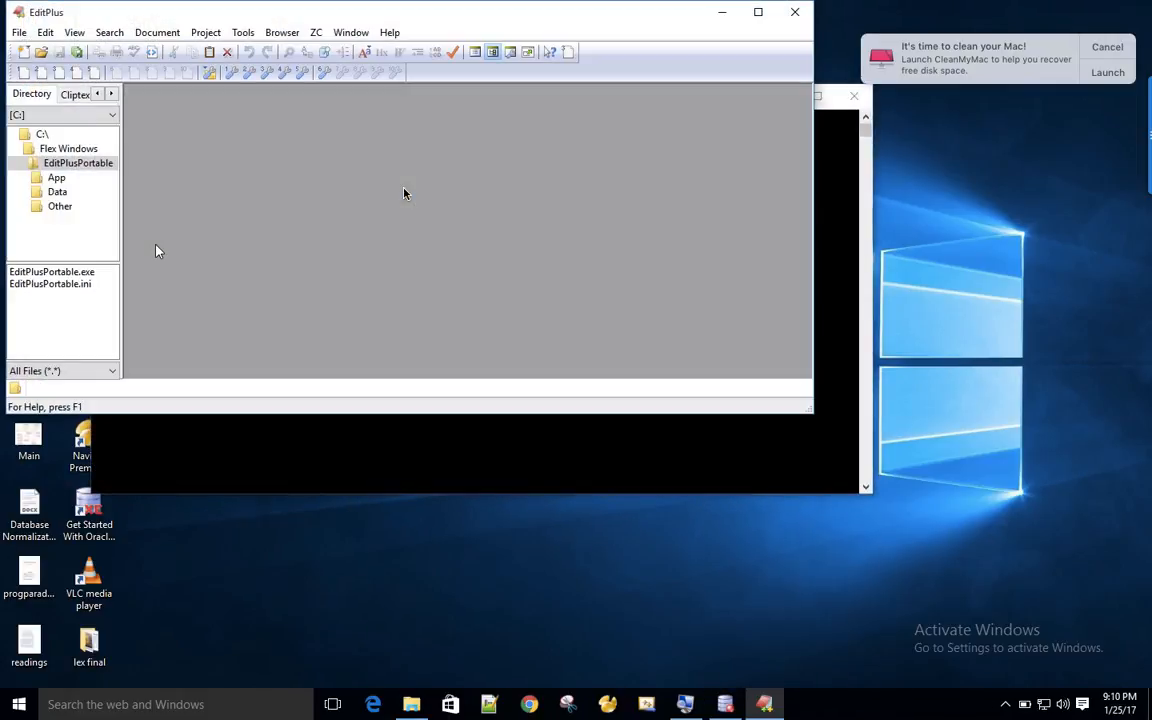
pyautogui.doubleClick(352, 14)
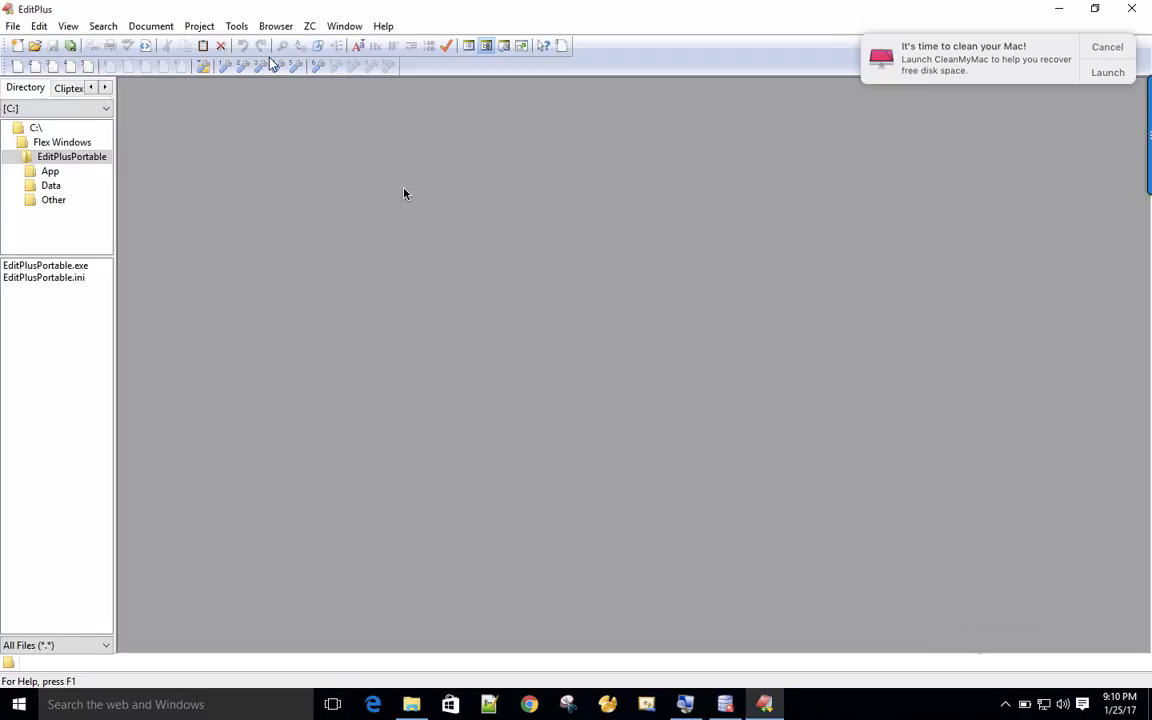
pyautogui.click(1131, 8)
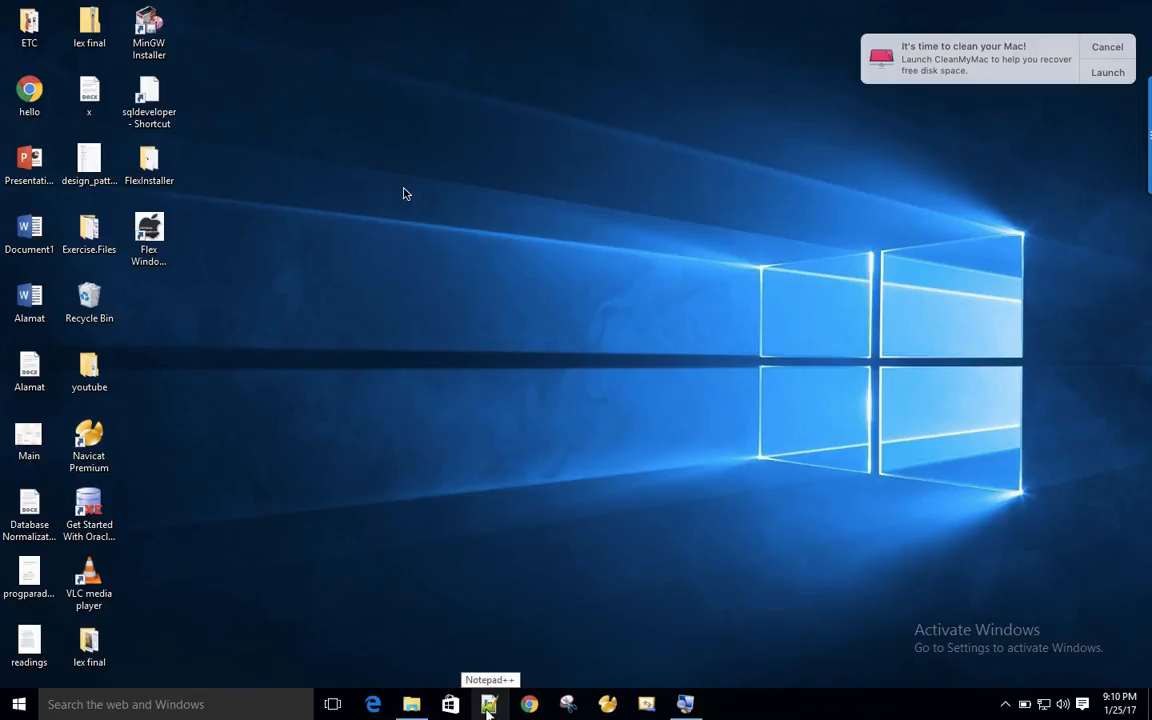
# Switch to Notepad++ and close count1.l, new 1, hello.html and abc.txt without saving changes, leaving an empty document.
pyautogui.click(489, 704)
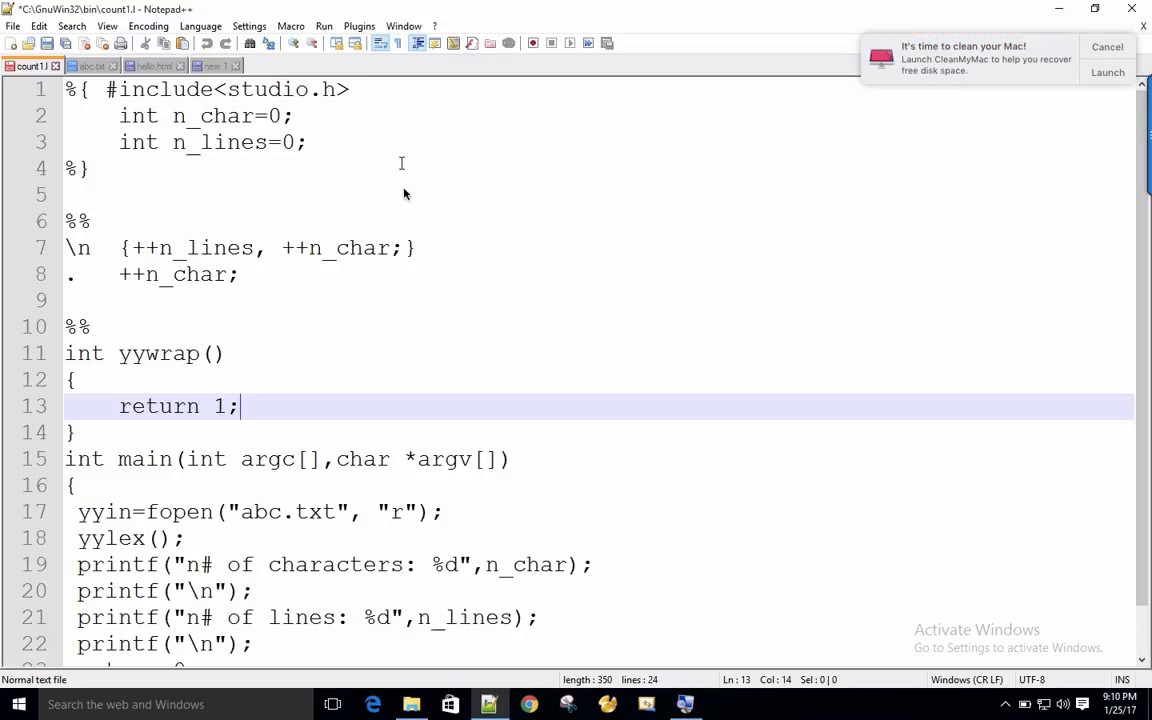
pyautogui.click(55, 66)
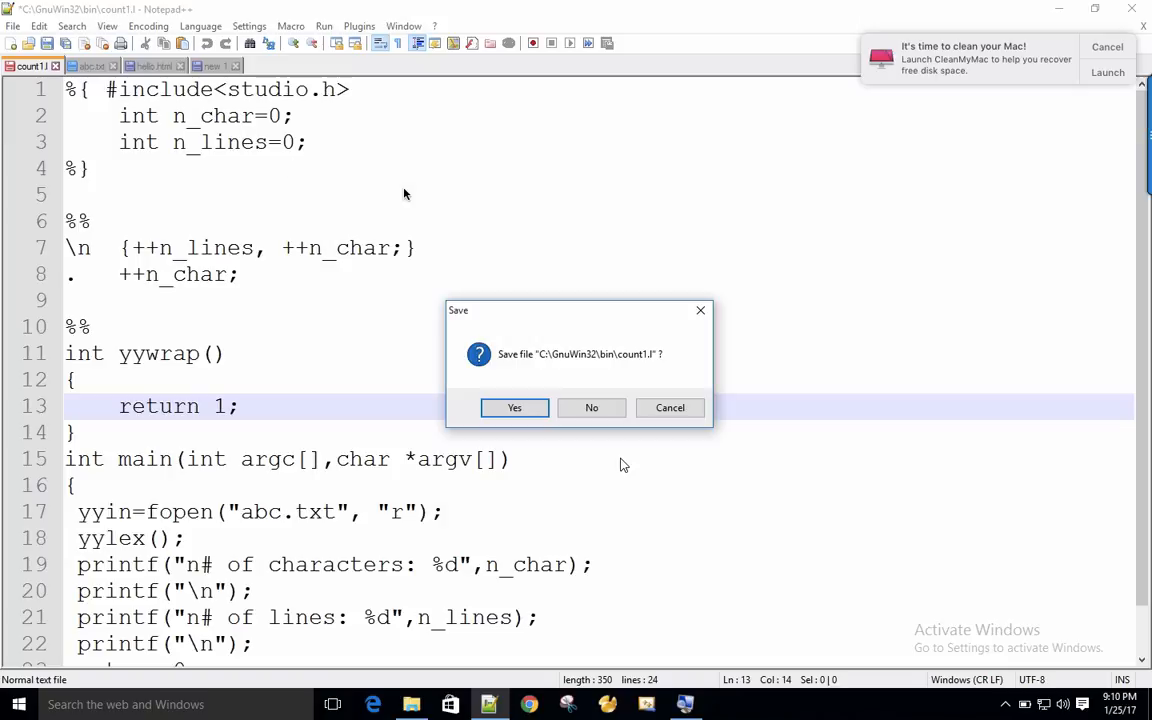
pyautogui.click(590, 408)
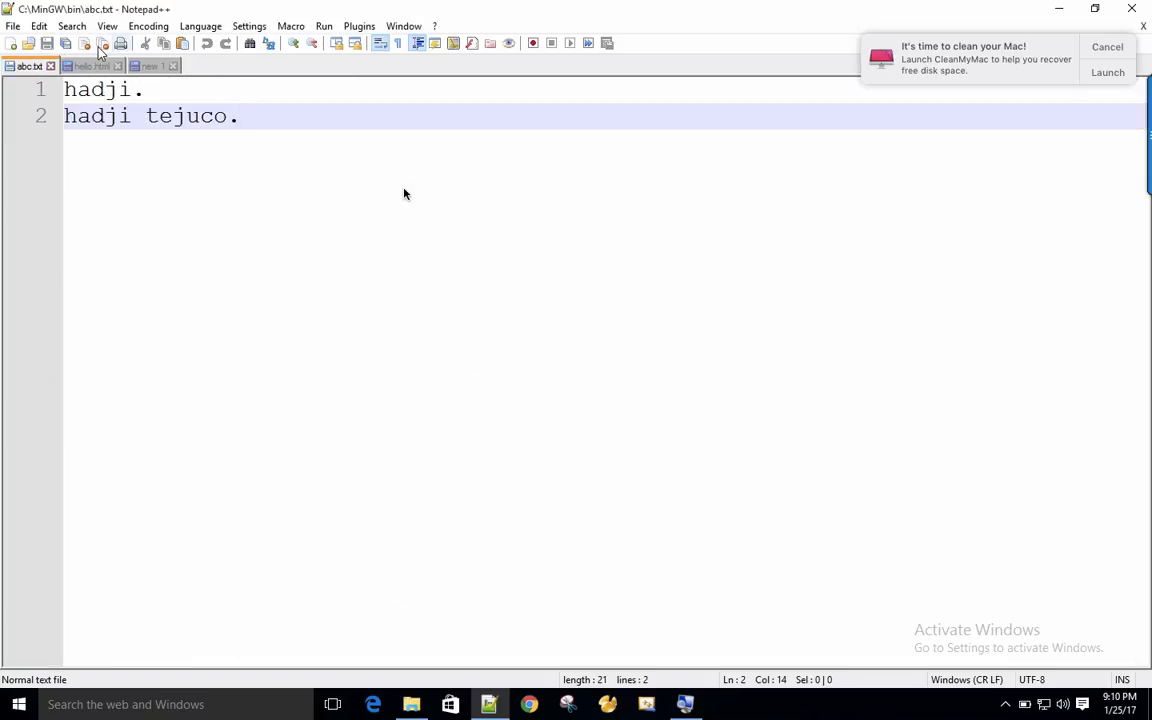
pyautogui.click(173, 66)
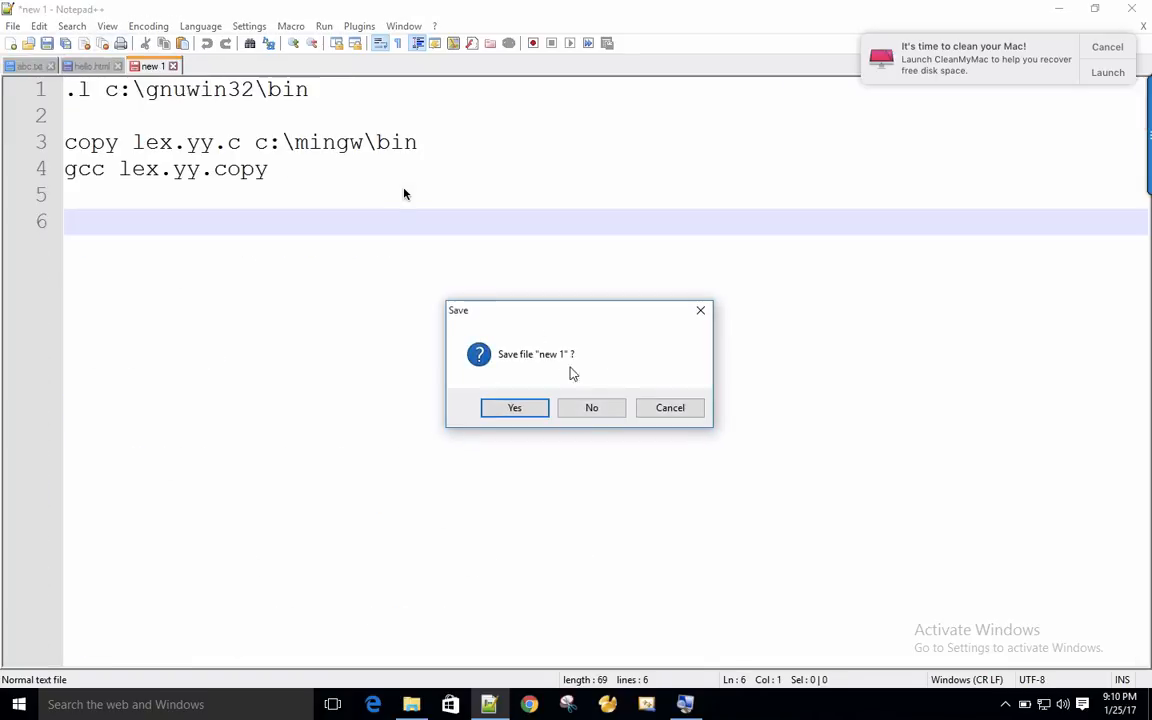
pyautogui.click(619, 416)
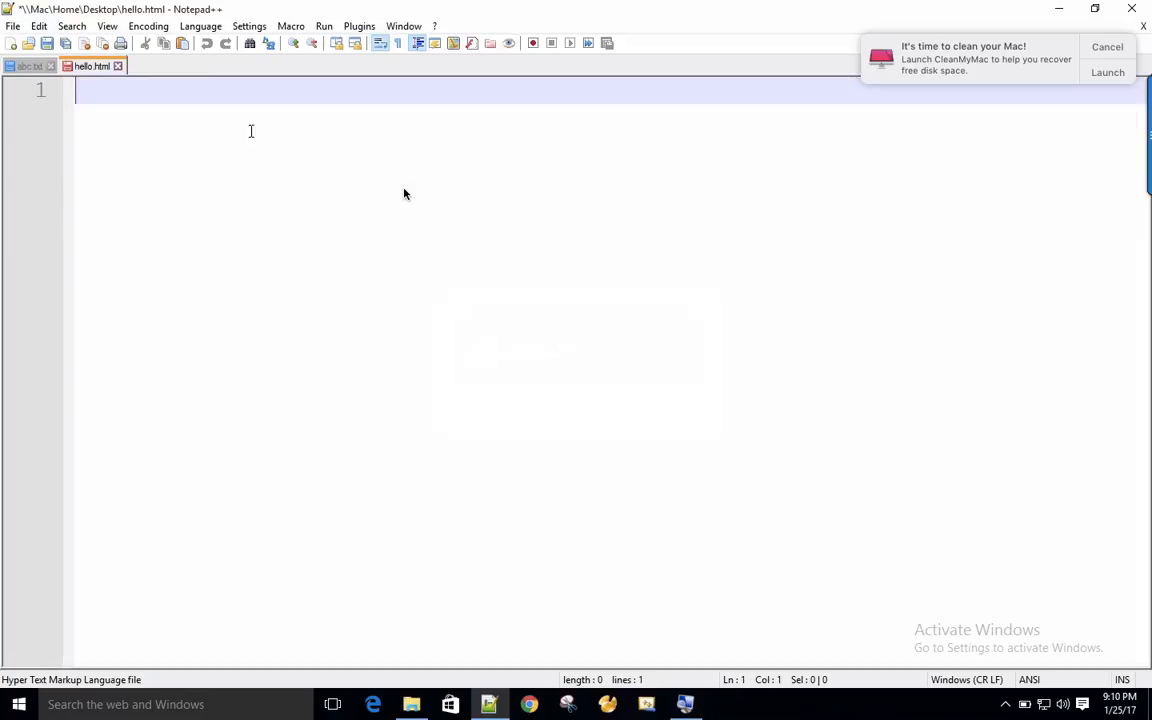
pyautogui.click(118, 67)
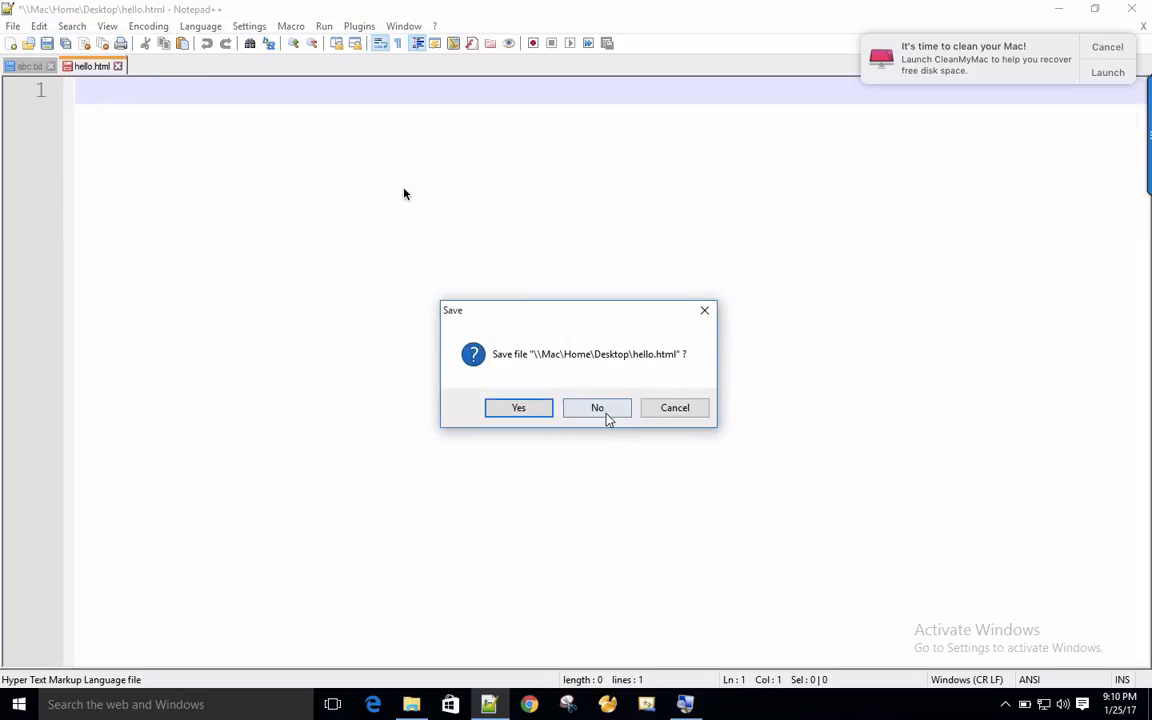
pyautogui.click(604, 412)
pyautogui.click(50, 66)
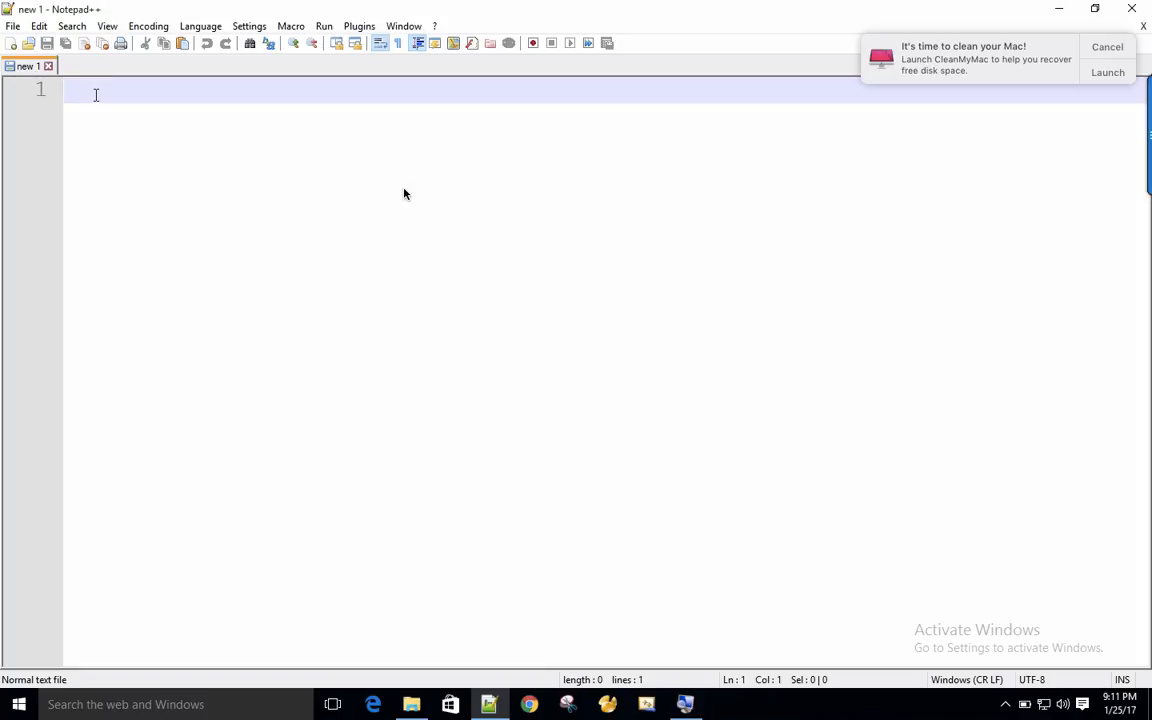
# Start the lex program with a definitions block opened by %{ and closed by %}.
pyautogui.write('%')
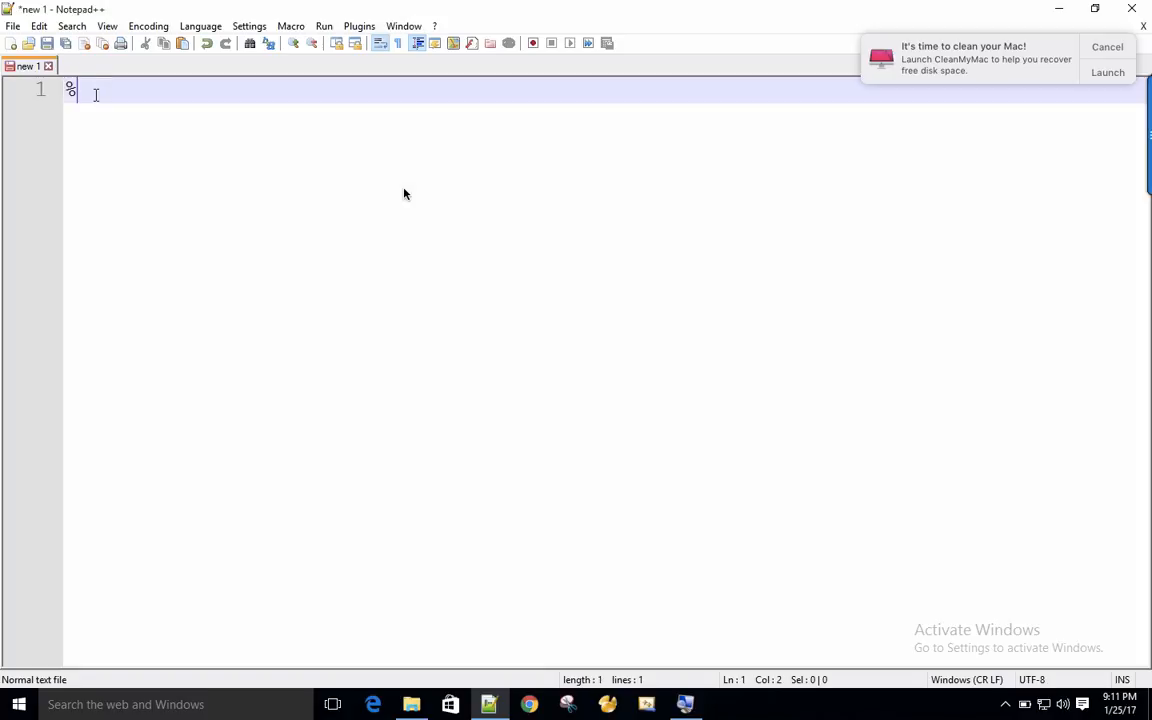
pyautogui.write('{')
pyautogui.press('Return')
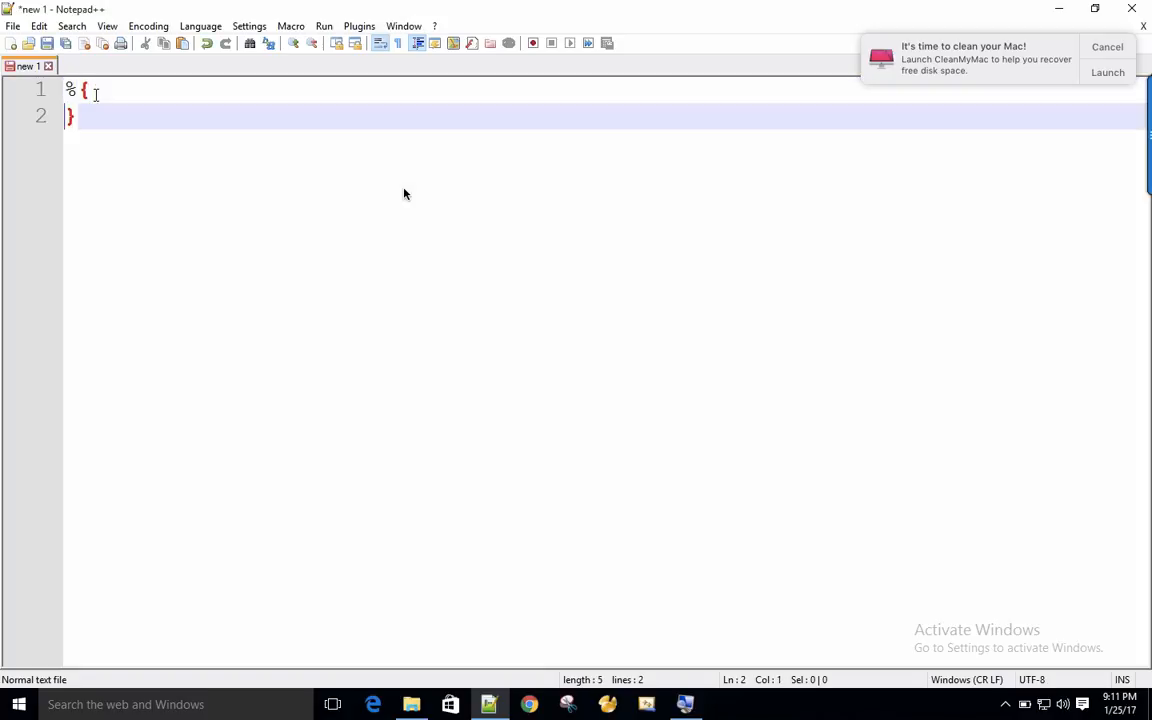
pyautogui.press('Left')
pyautogui.press('Right')
pyautogui.write('%')
pyautogui.press('Left')
pyautogui.press('Left')
# Add the line #include <stdio.h> inside the definitions block.
pyautogui.press('Return')
pyautogui.write('#include st')
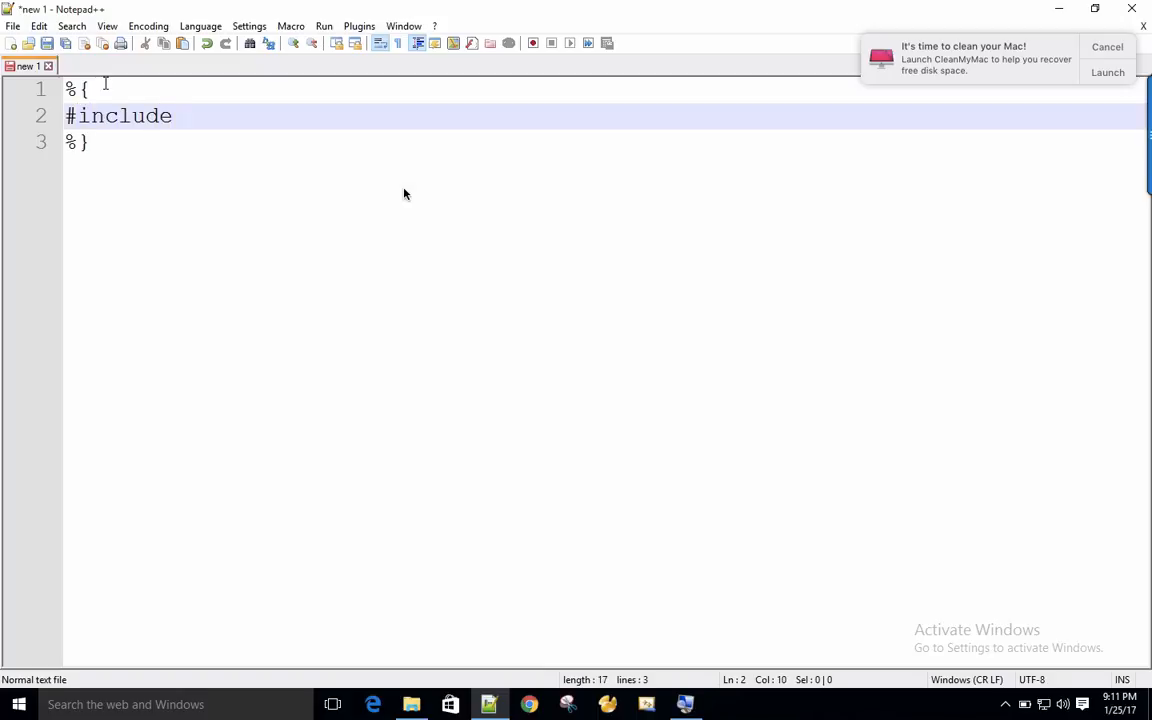
pyautogui.press('BackSpace')
pyautogui.press('BackSpace')
pyautogui.write('<stdio.h>')
# Add a rules section below the definitions block, delimited by two %% lines with an empty line between them.
pyautogui.press('Down')
pyautogui.press('Return')
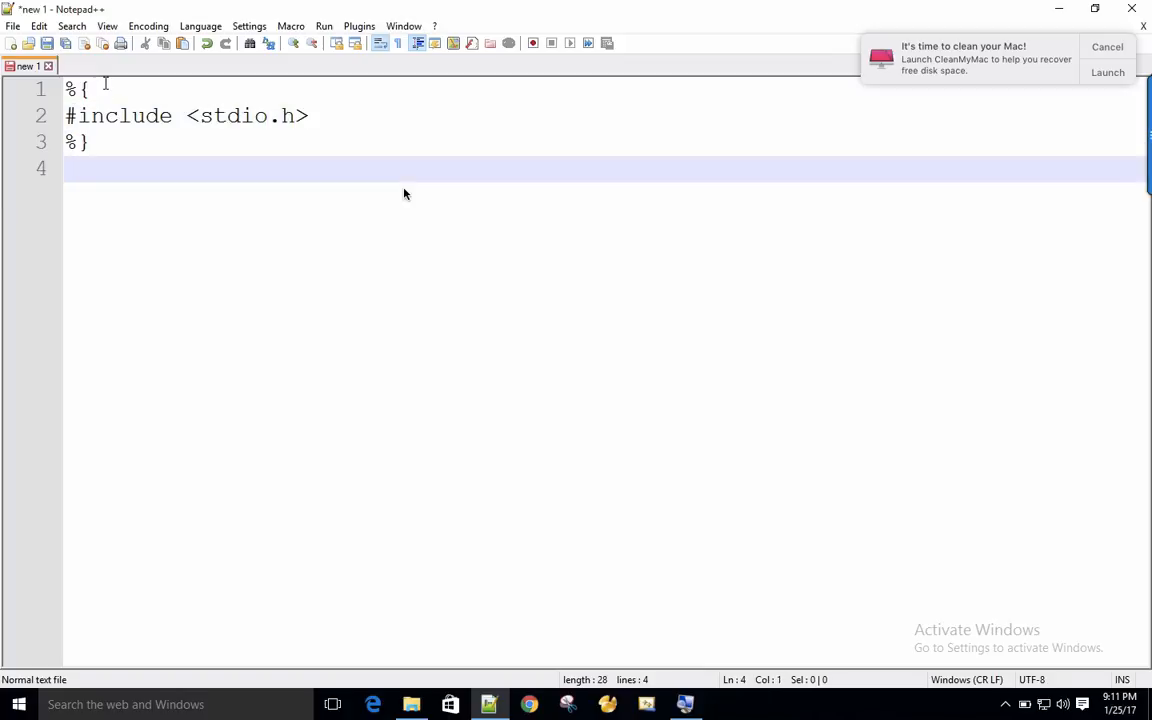
pyautogui.write('%%')
pyautogui.press('Return')
pyautogui.press('Return')
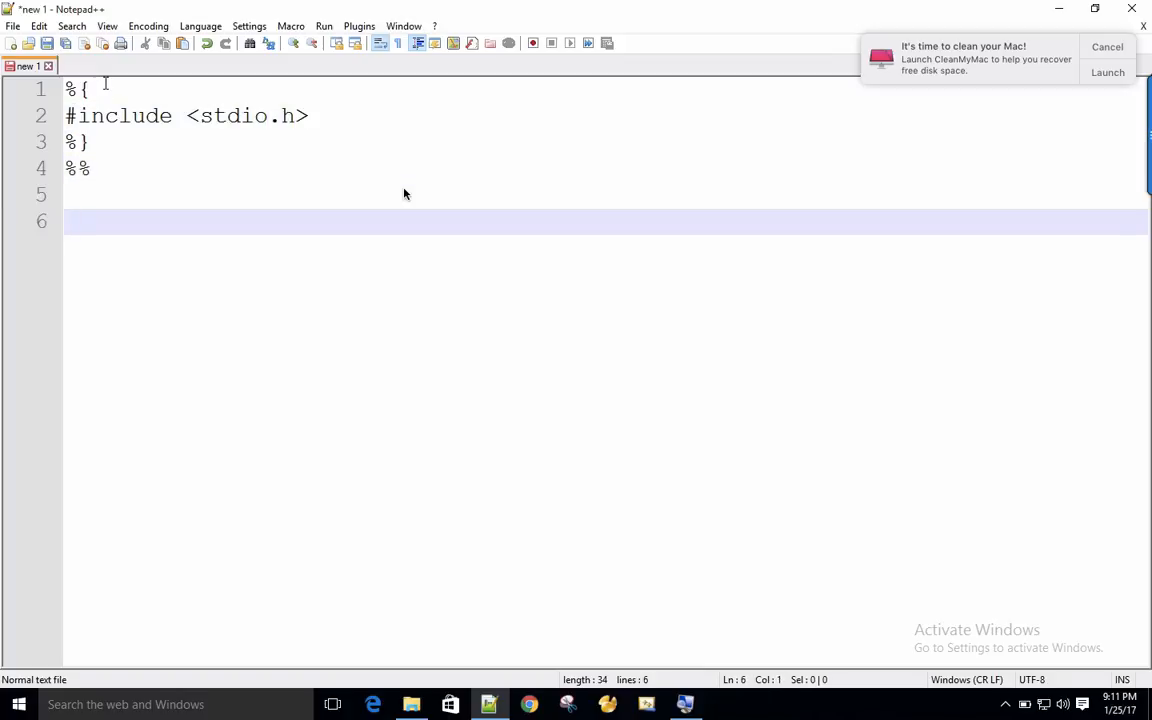
pyautogui.write('%%')
pyautogui.press('Up')
pyautogui.press('Up')
pyautogui.press('Down')
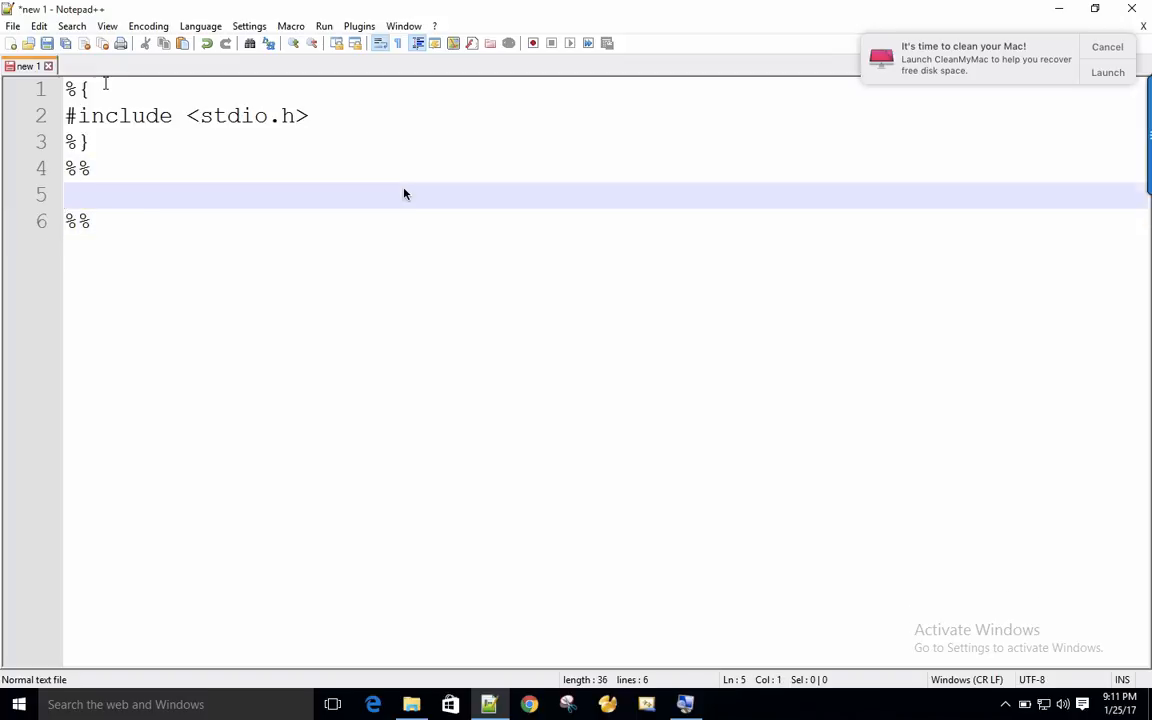
# Add a start rule to the rules section with a printf statement that outputs the author's first name followed by "pogi".
pyautogui.press('Return')
pyautogui.press('Up')
pyautogui.write('start')
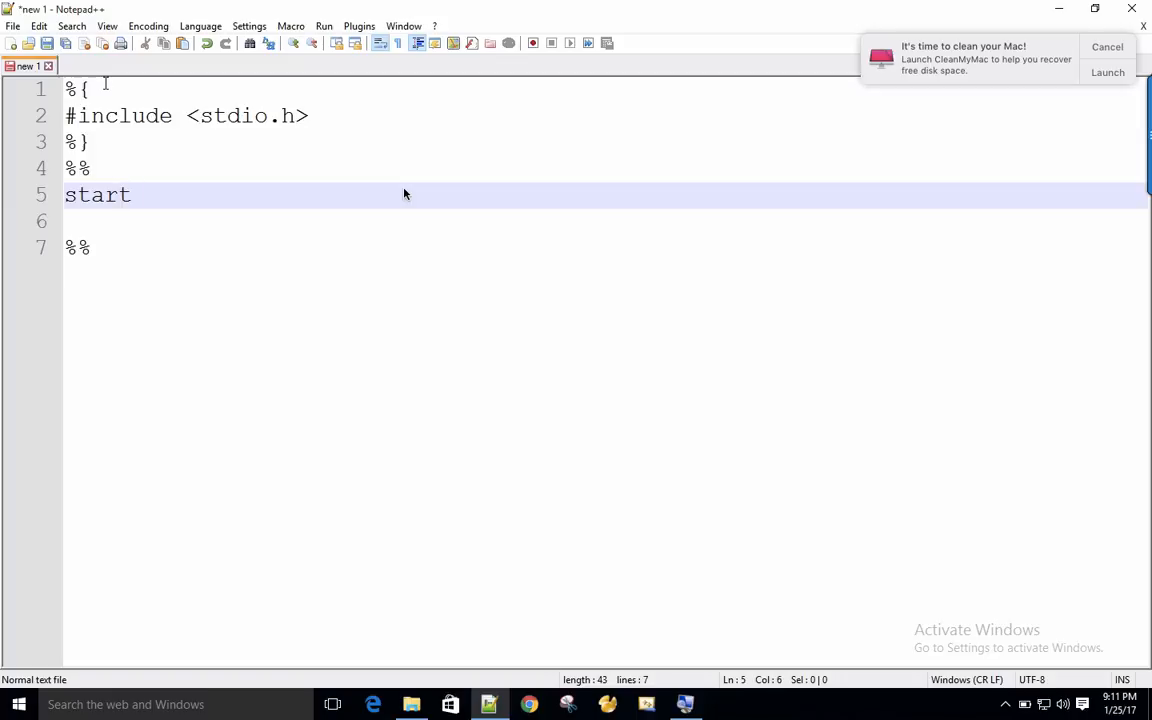
pyautogui.press('Tab')
pyautogui.write('printf ')
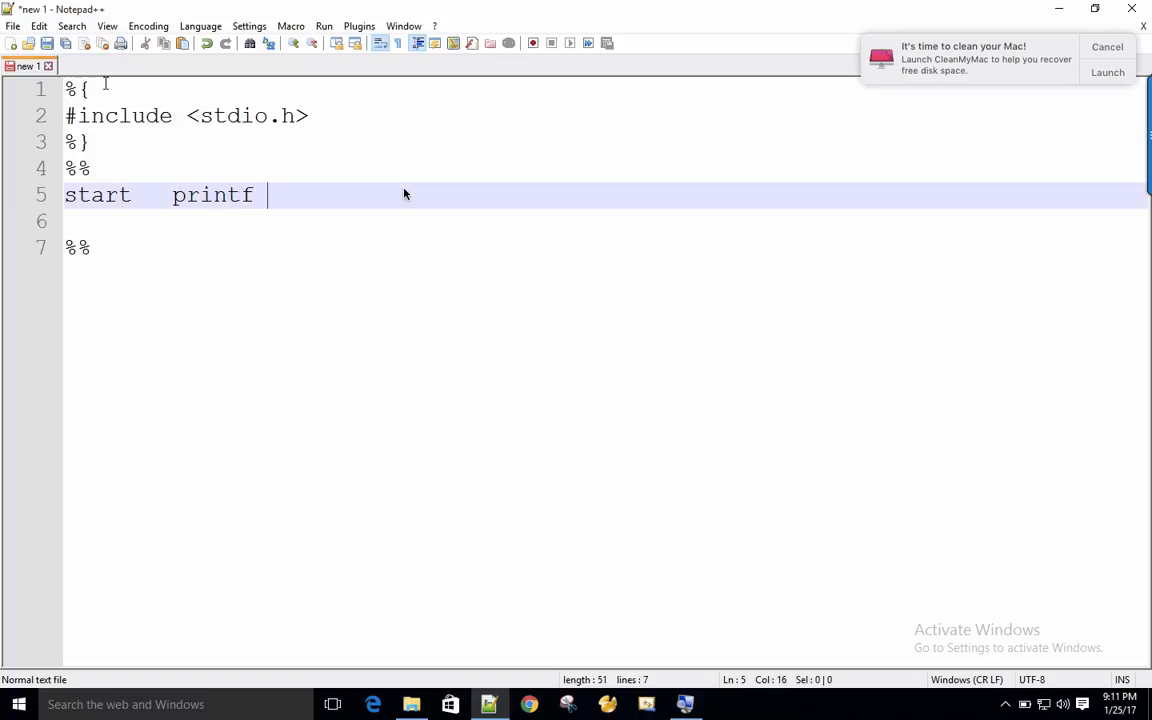
pyautogui.write('("hadji pog')
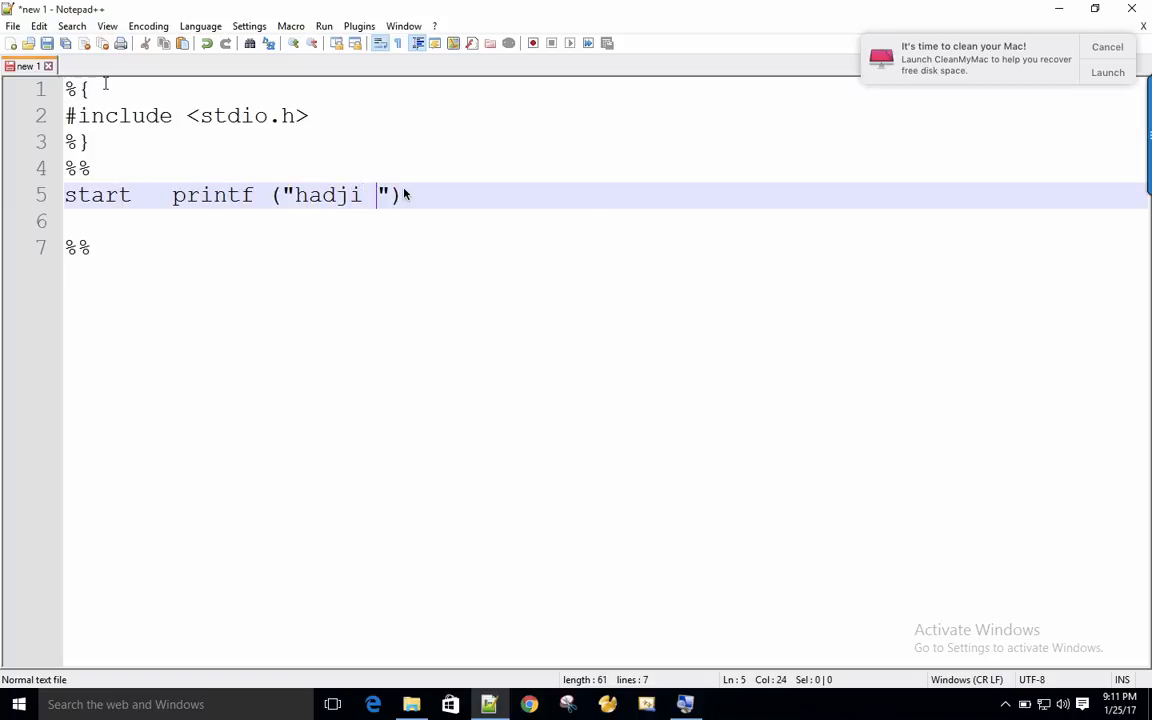
pyautogui.write('i')
pyautogui.press('End')
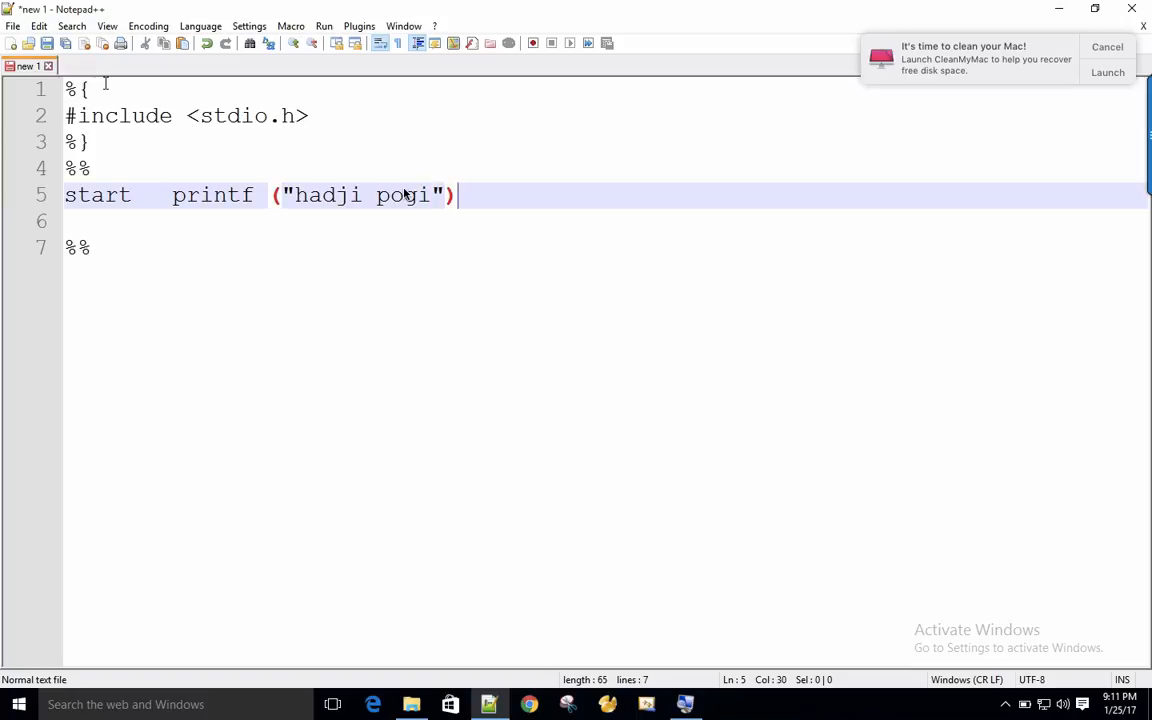
pyautogui.write(';')
# Add a stop rule below the start rule with a printf statement that outputs the author's first name followed by "cute", leaving no empty line.
pyautogui.press('Return')
pyautogui.write('st')
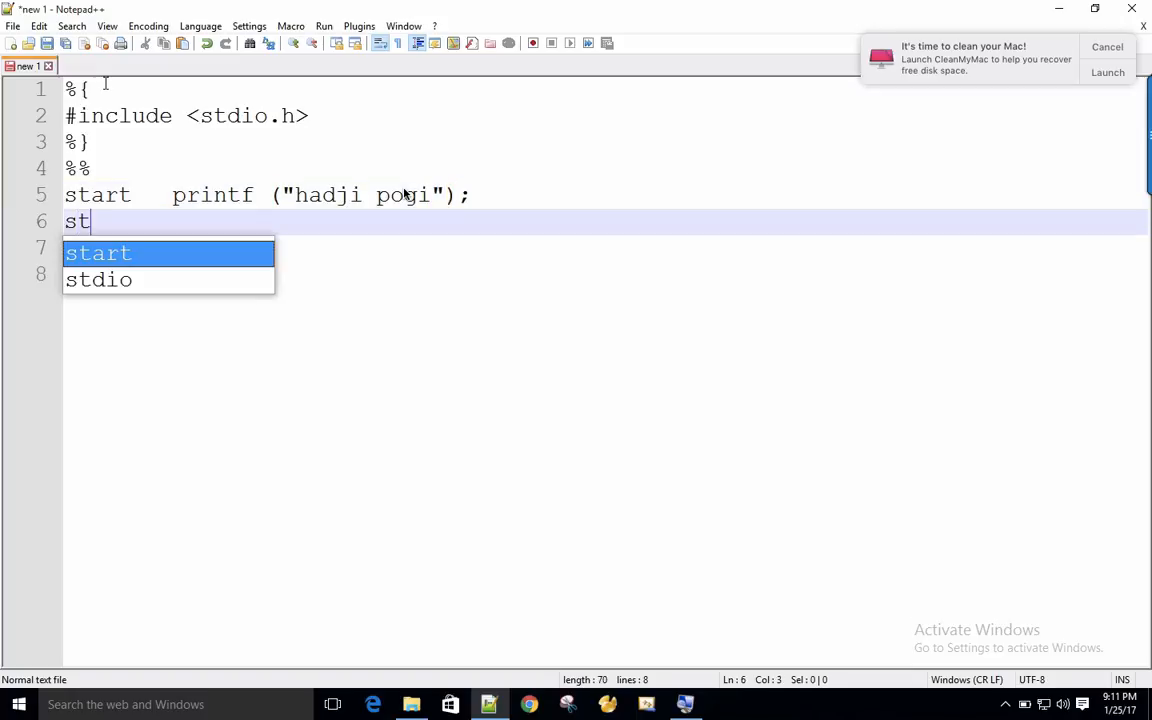
pyautogui.write('op')
pyautogui.press('Tab')
pyautogui.write('pr')
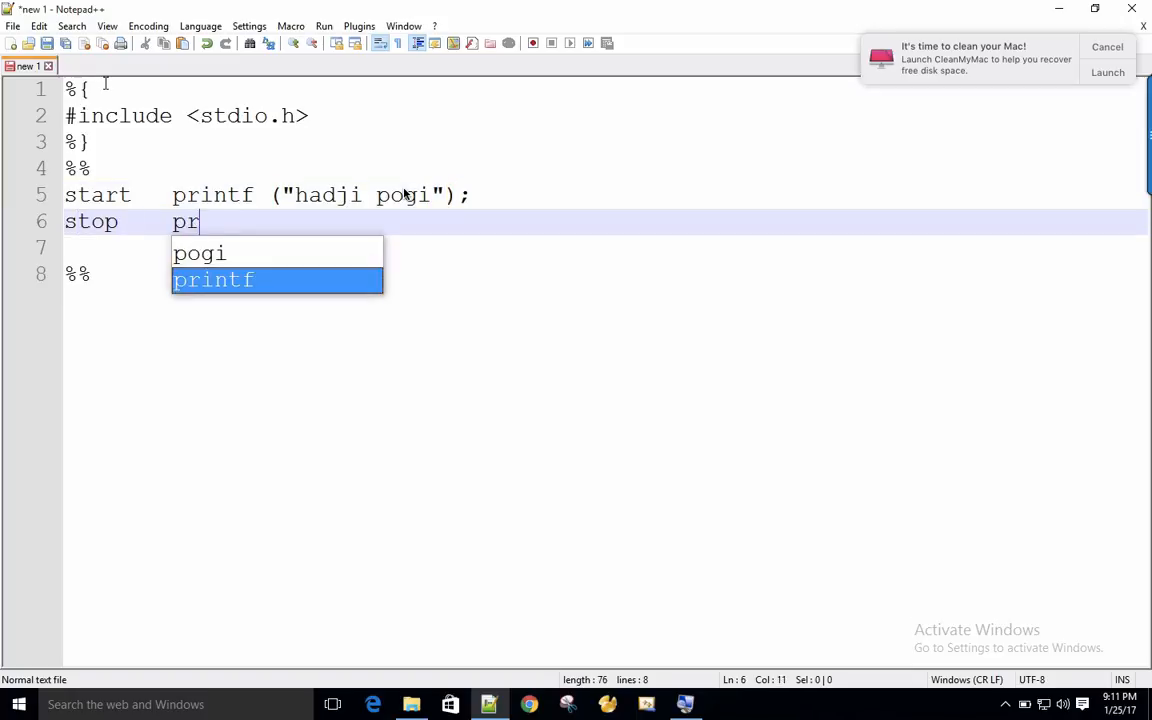
pyautogui.write('intf ("hadji ')
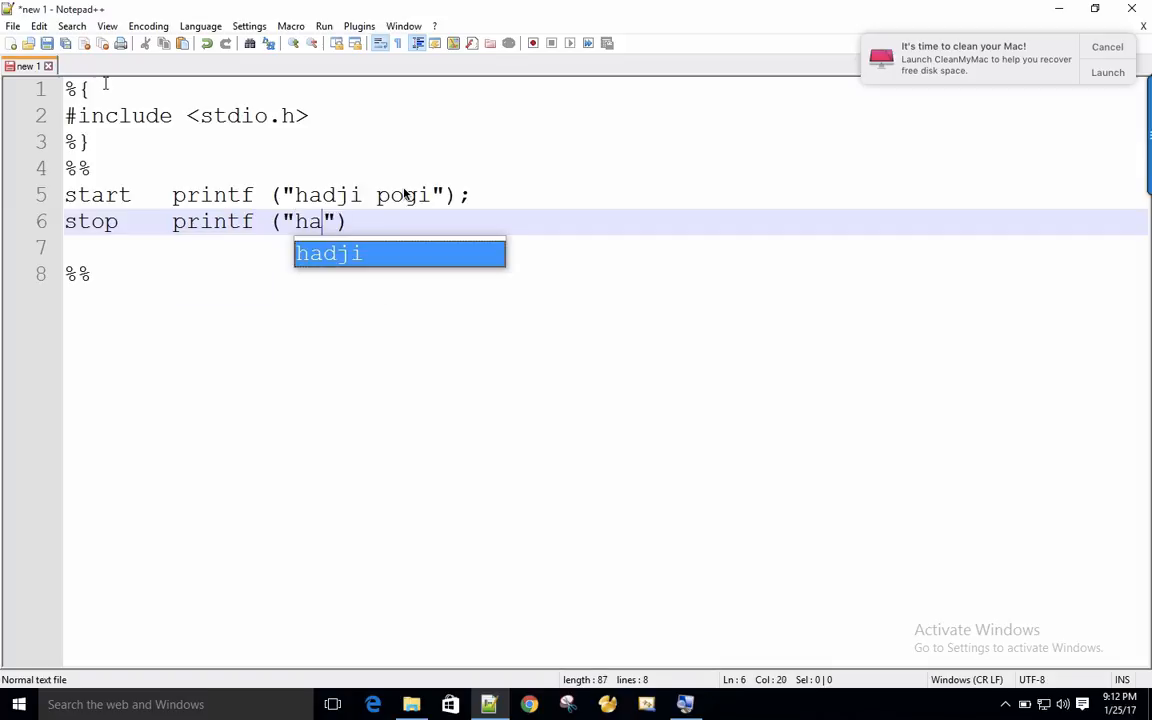
pyautogui.write('cute")')
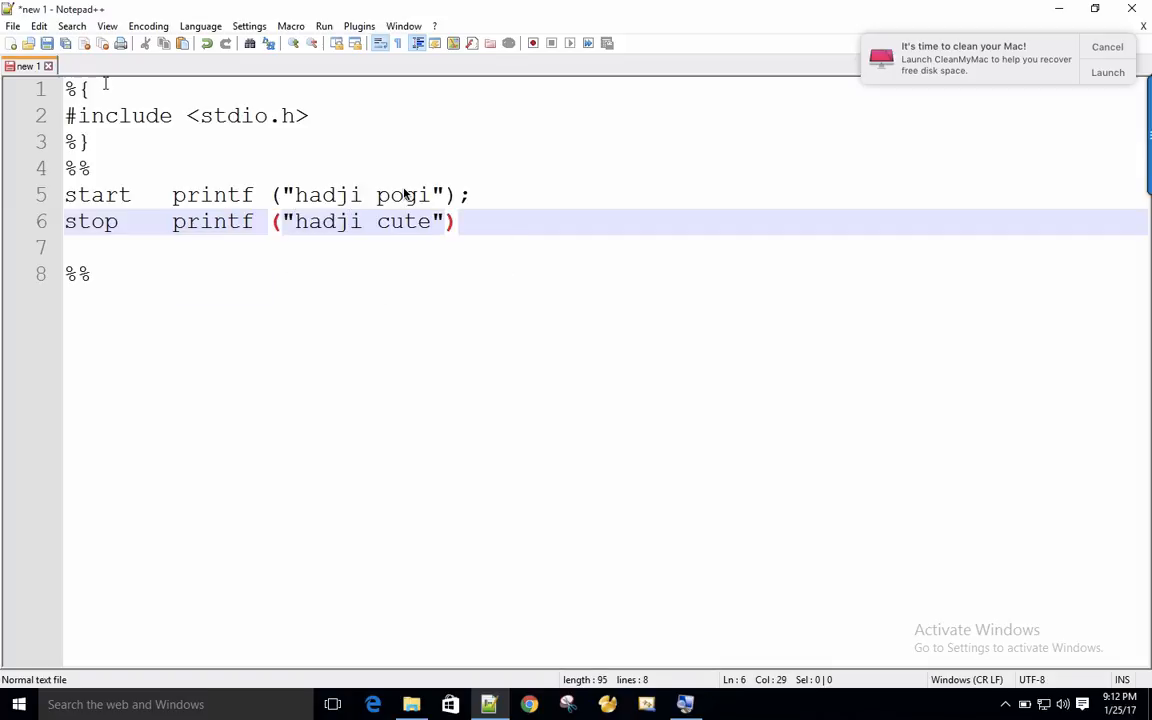
pyautogui.write(';')
pyautogui.press('Down')
pyautogui.press('BackSpace')
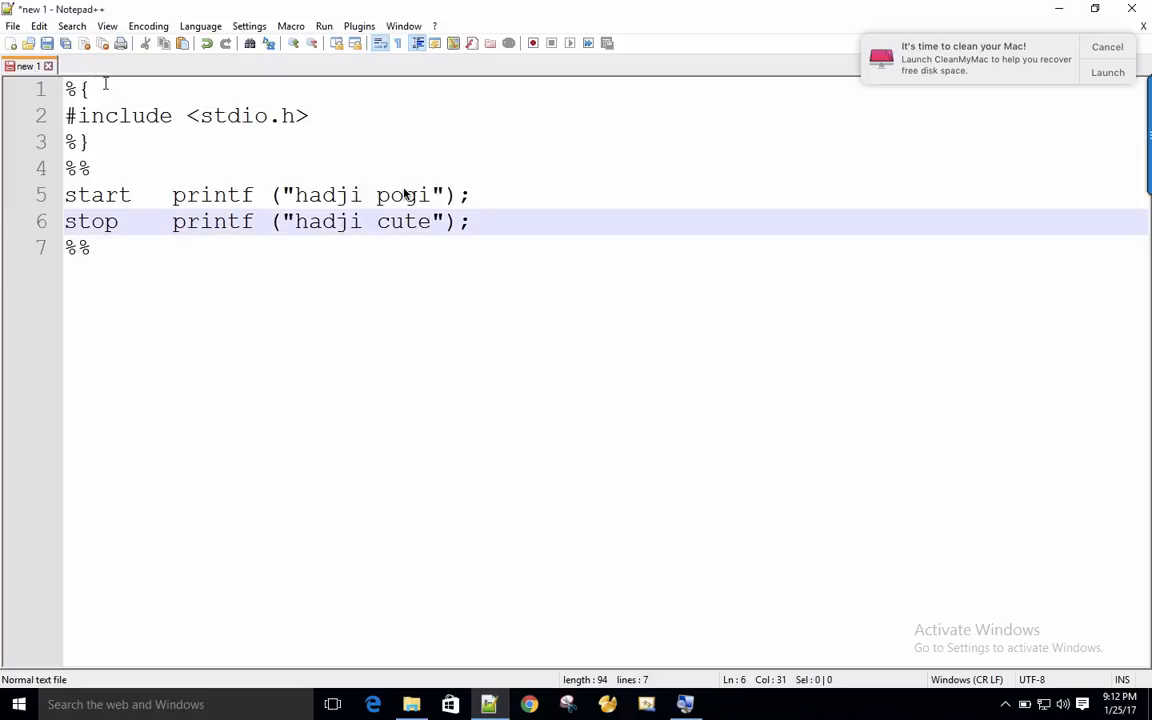
# Add an int yywrap() function below the rules section with the body return 1;.
pyautogui.press('Down')
pyautogui.press('Return')
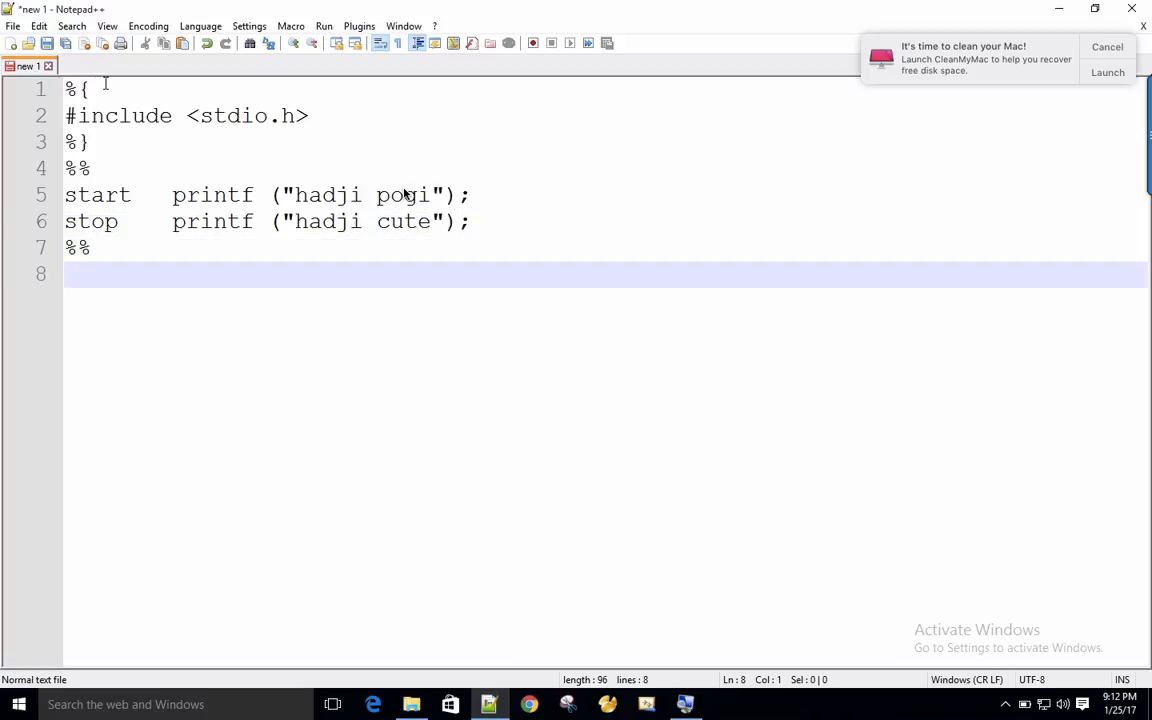
pyautogui.write('int yywar')
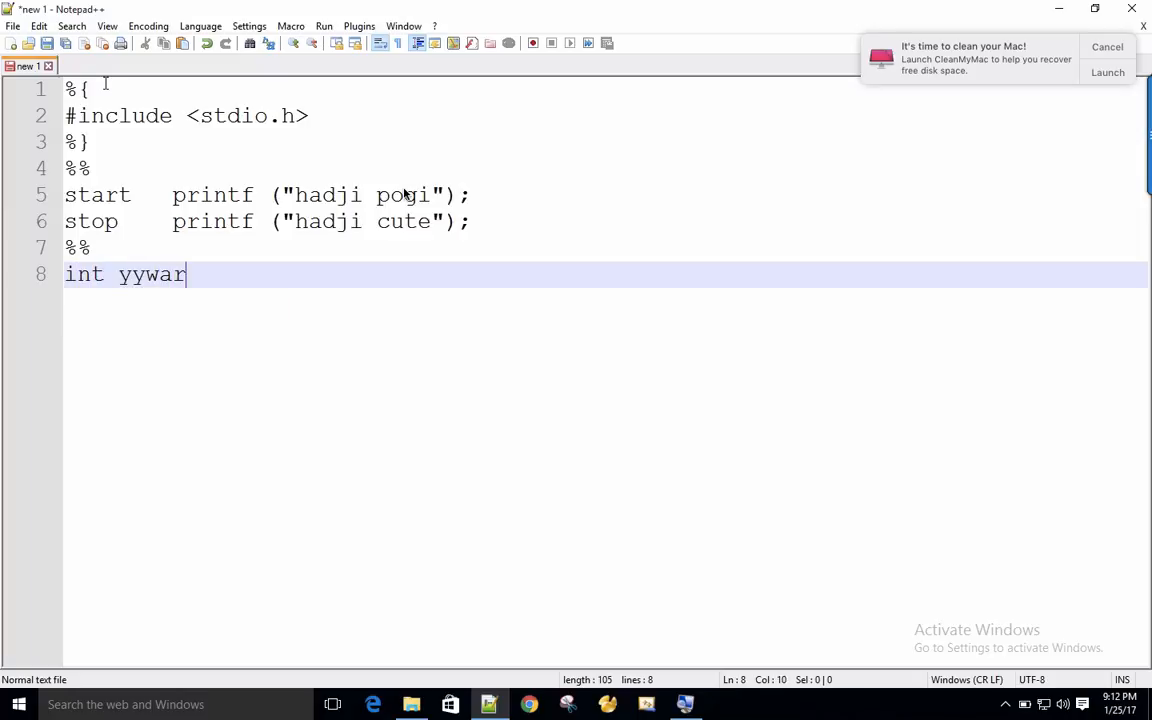
pyautogui.press('BackSpace')
pyautogui.press('BackSpace')
pyautogui.write('rap()')
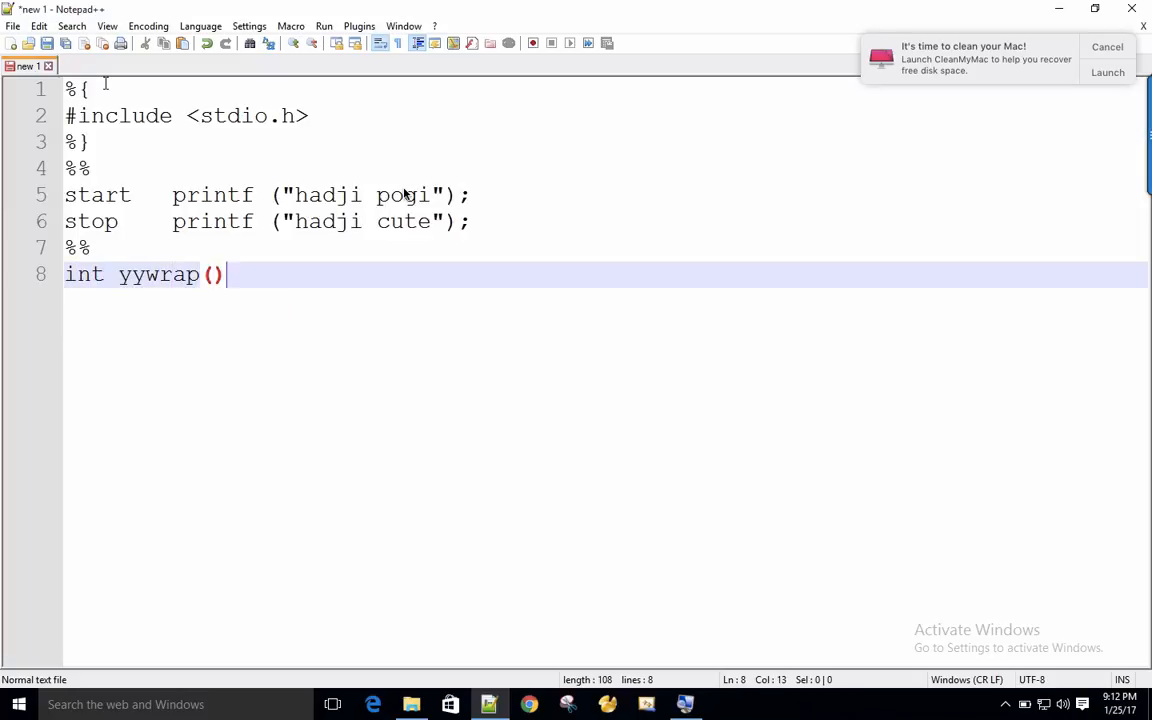
pyautogui.press('Return')
pyautogui.write('{')
pyautogui.press('Return')
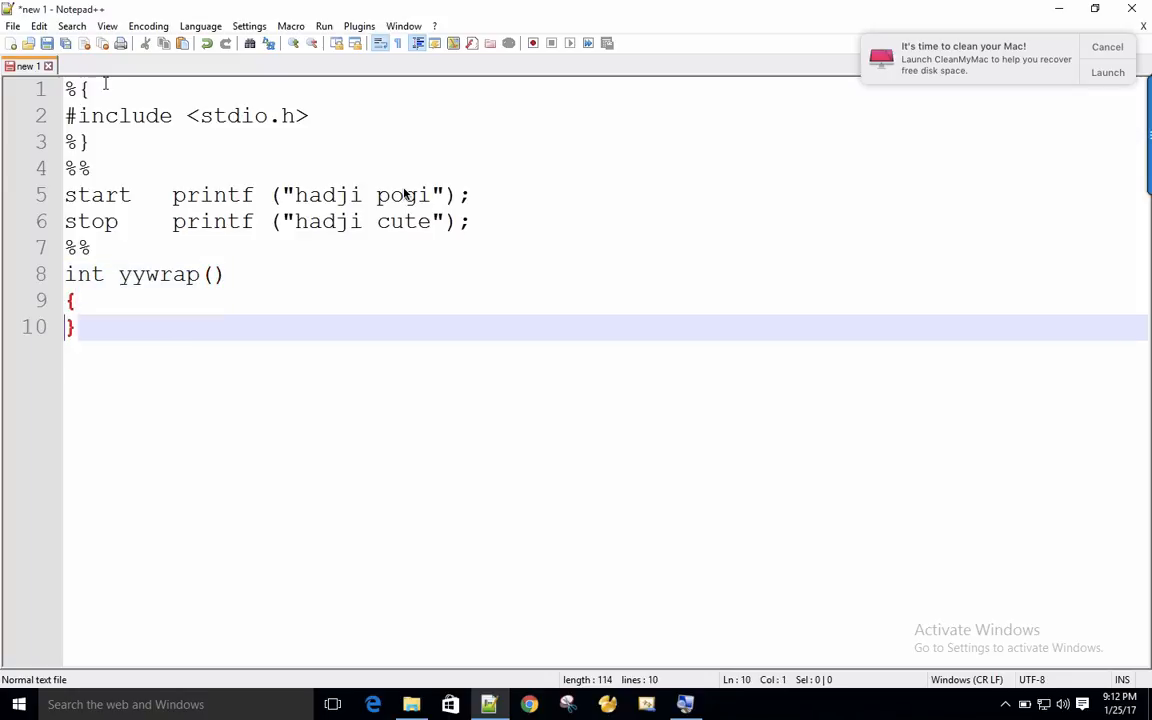
pyautogui.press('Return')
pyautogui.press('Up')
pyautogui.press('Tab')
pyautogui.write('return 1;')
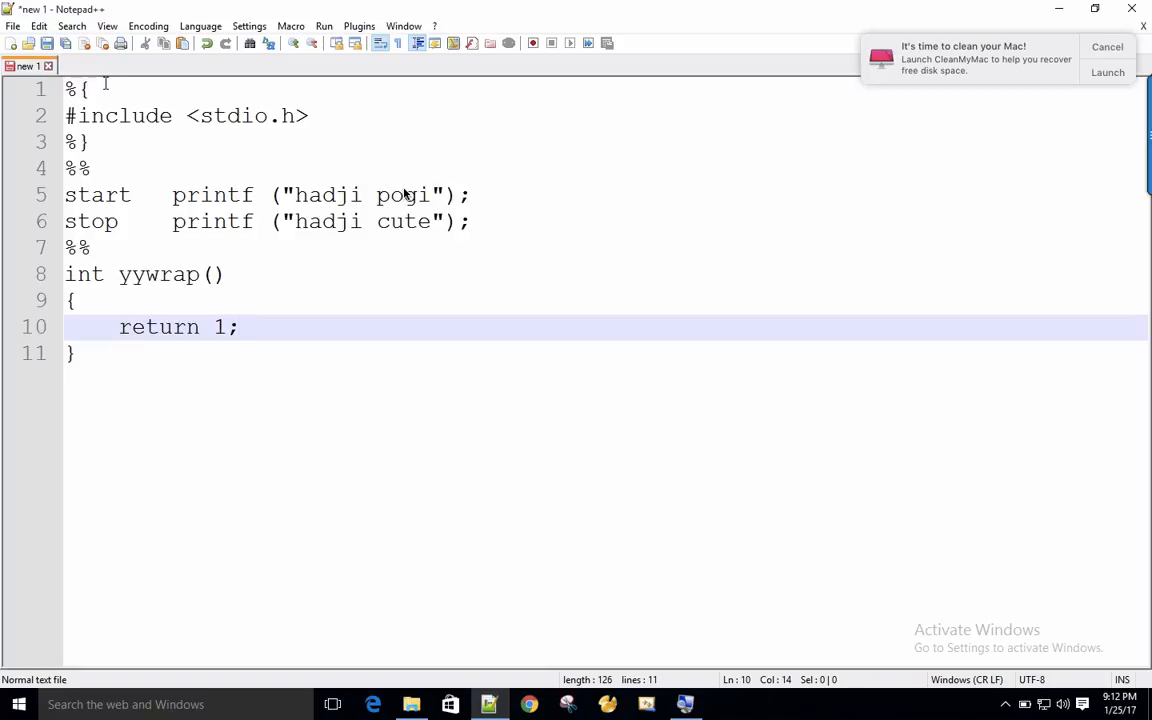
# Add an int main() function below yywrap with a body that calls yylex();.
pyautogui.press('Down')
pyautogui.press('Return')
pyautogui.write('int')
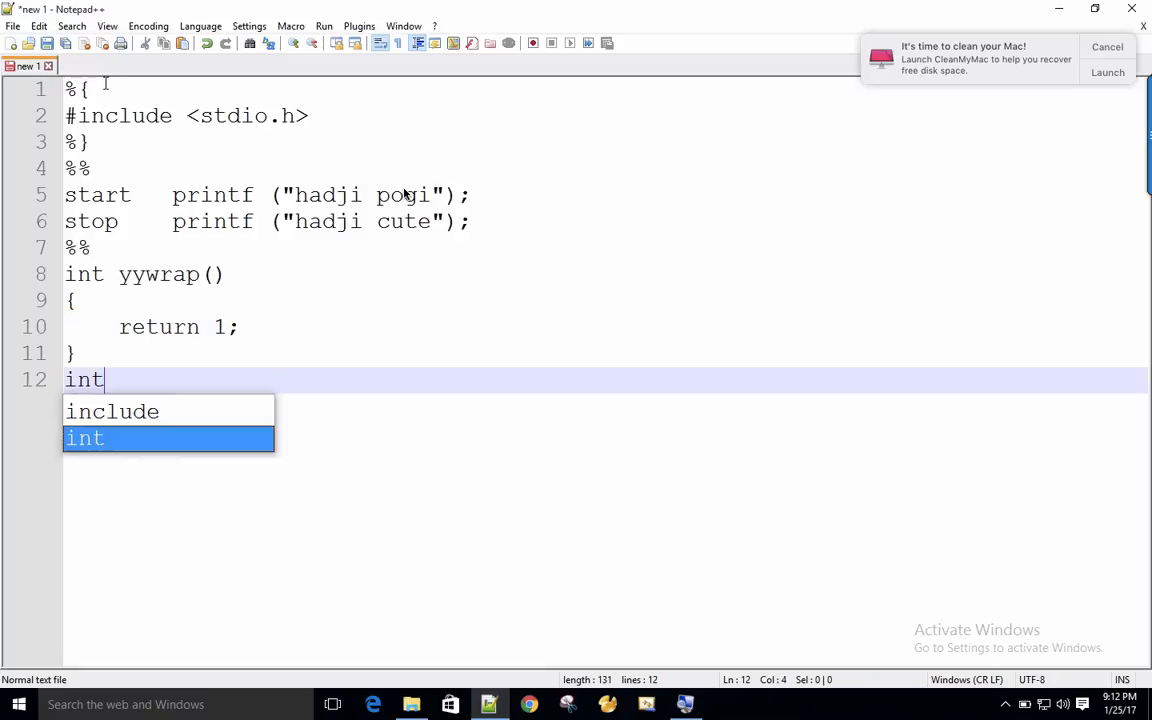
pyautogui.write(' main(')
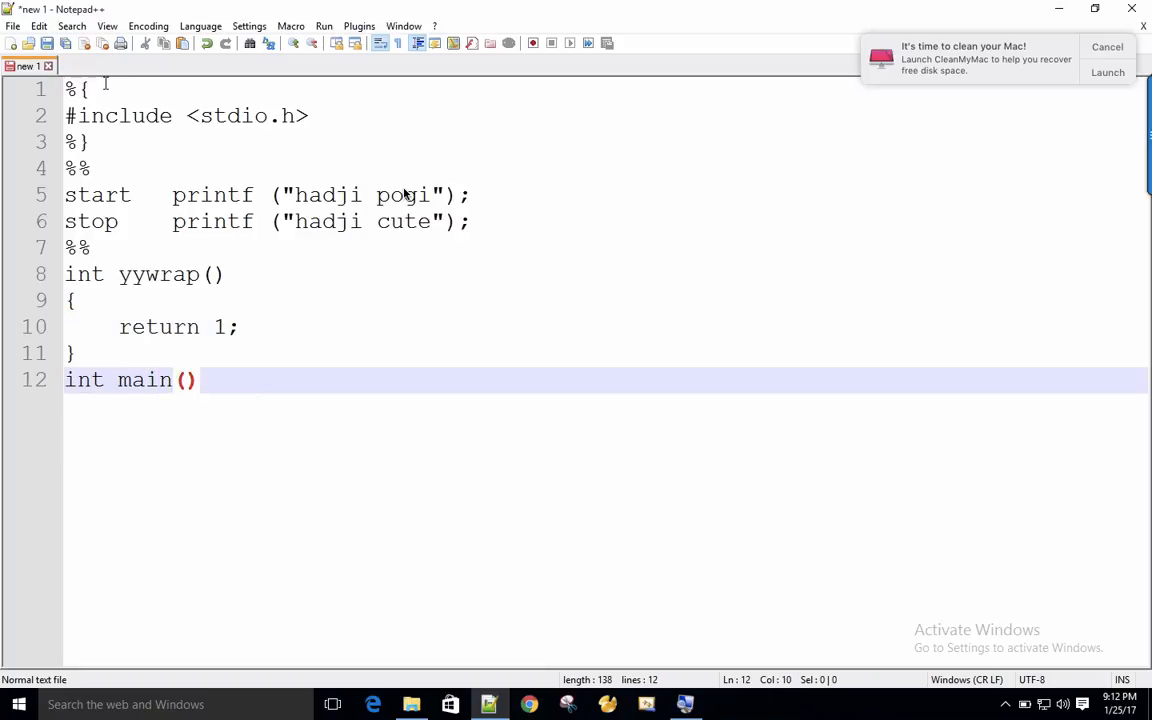
pyautogui.write(')')
pyautogui.press('Return')
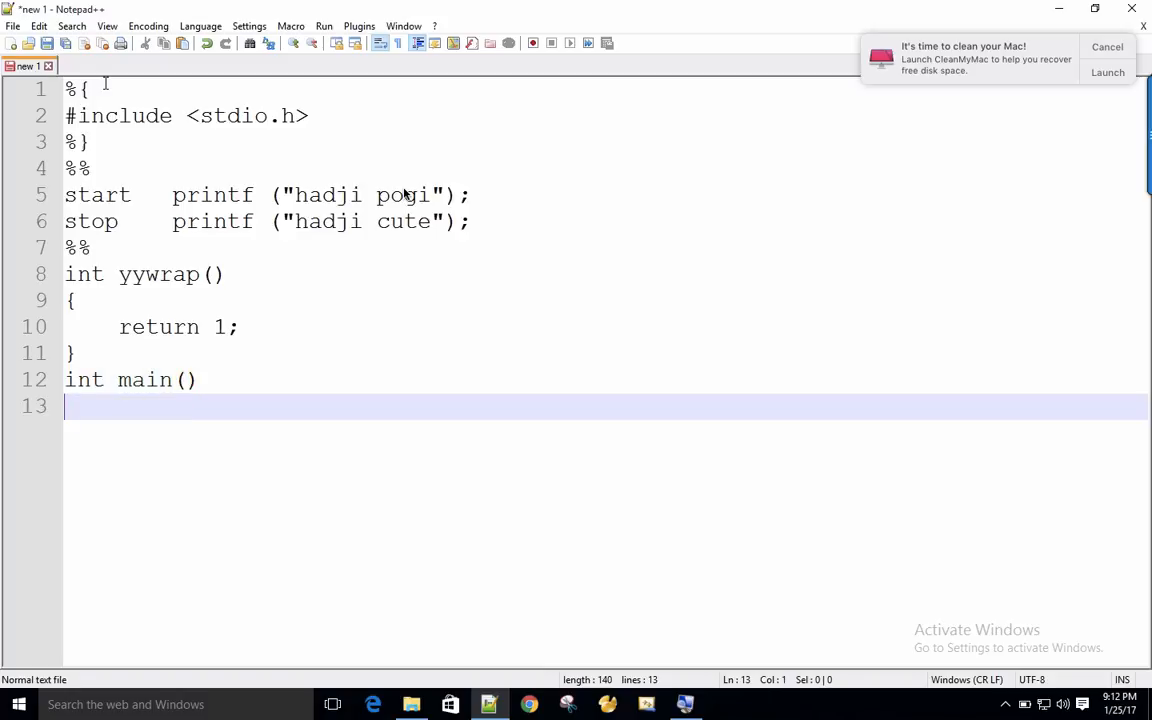
pyautogui.write('{')
pyautogui.press('Return')
pyautogui.press('Return')
pyautogui.press('Up')
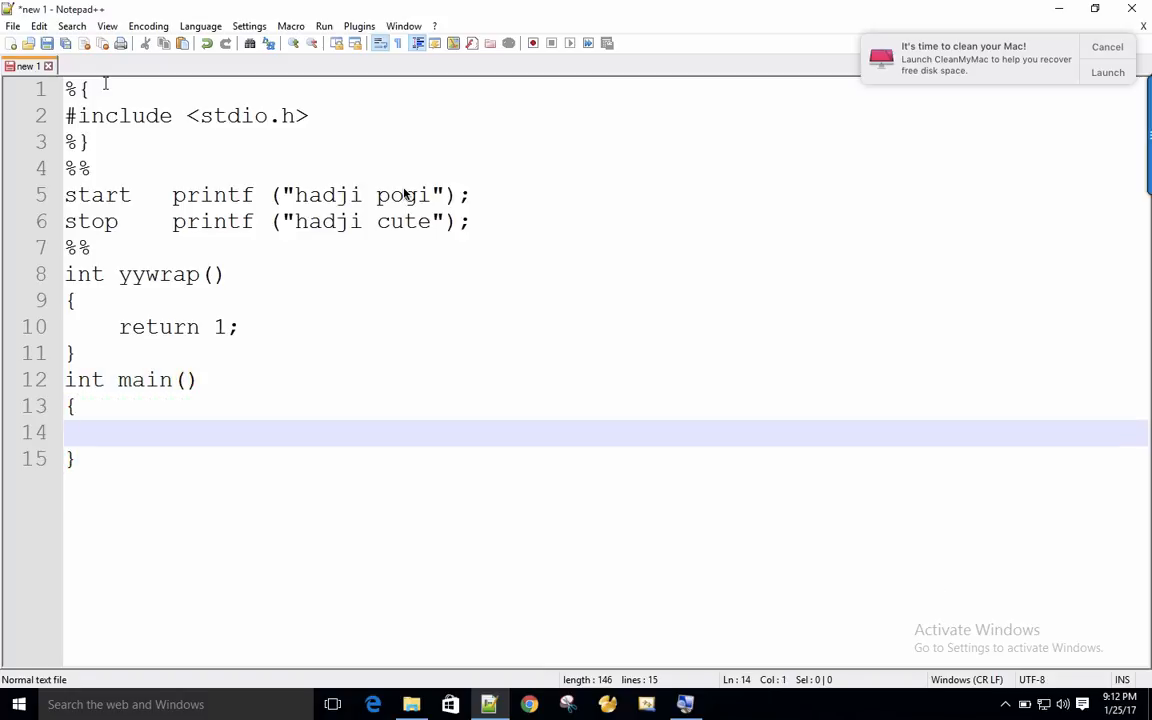
pyautogui.write('yylex();')
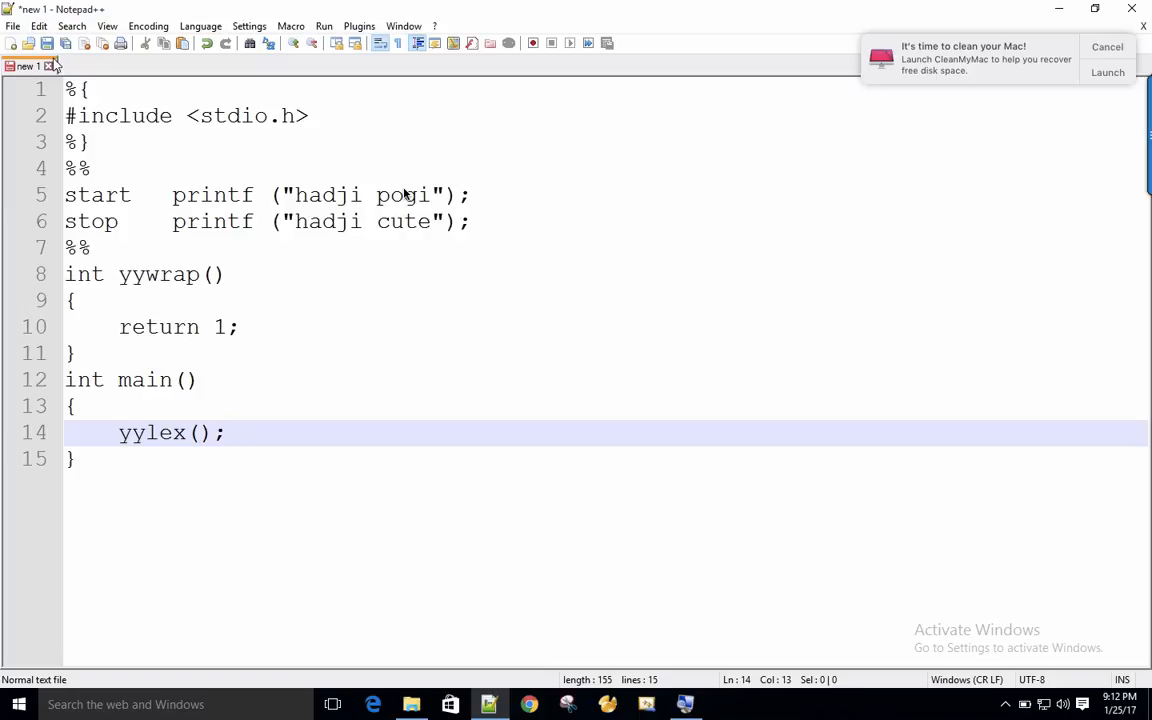
# Start saving the program under a new name and choose the folder C:\GnuWin32\bin as its location.
pyautogui.click(12, 26)
pyautogui.click(52, 150)
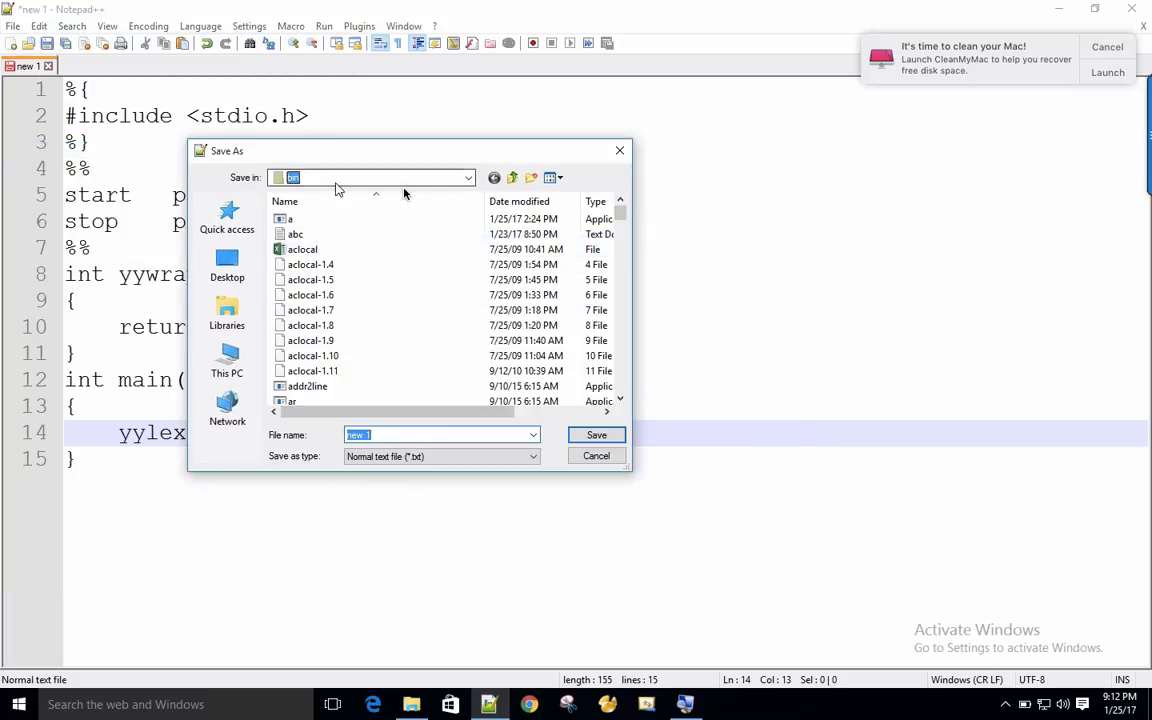
pyautogui.click(336, 183)
pyautogui.click(337, 232)
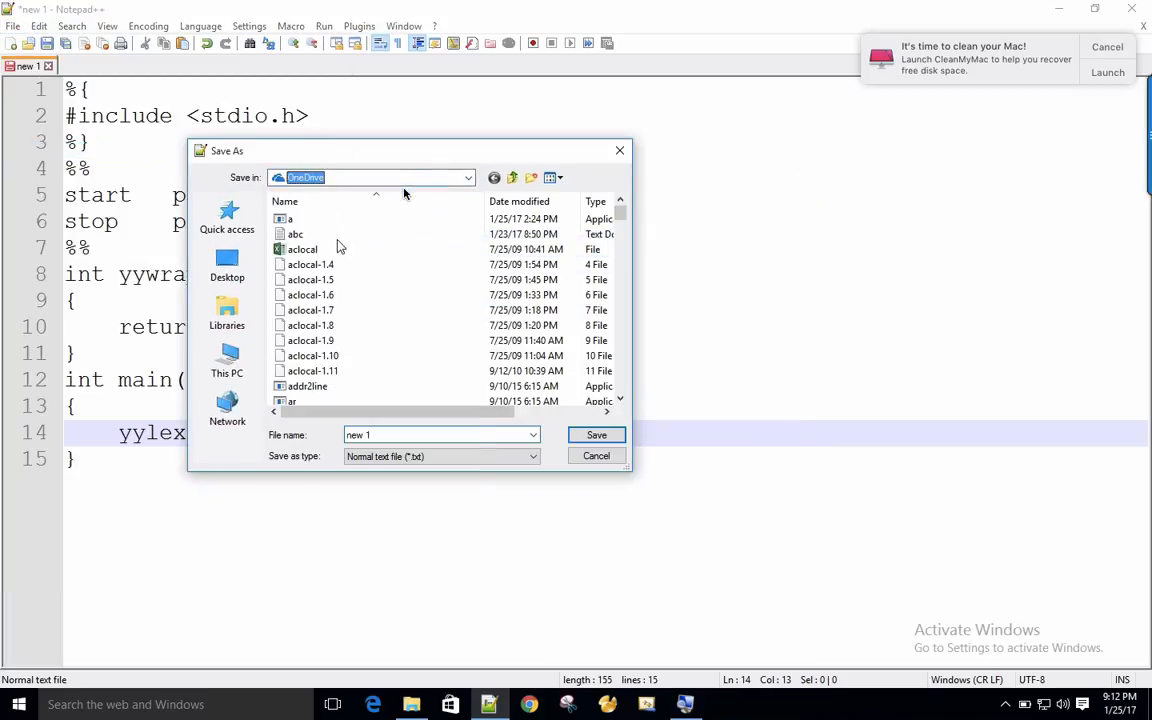
pyautogui.click(366, 183)
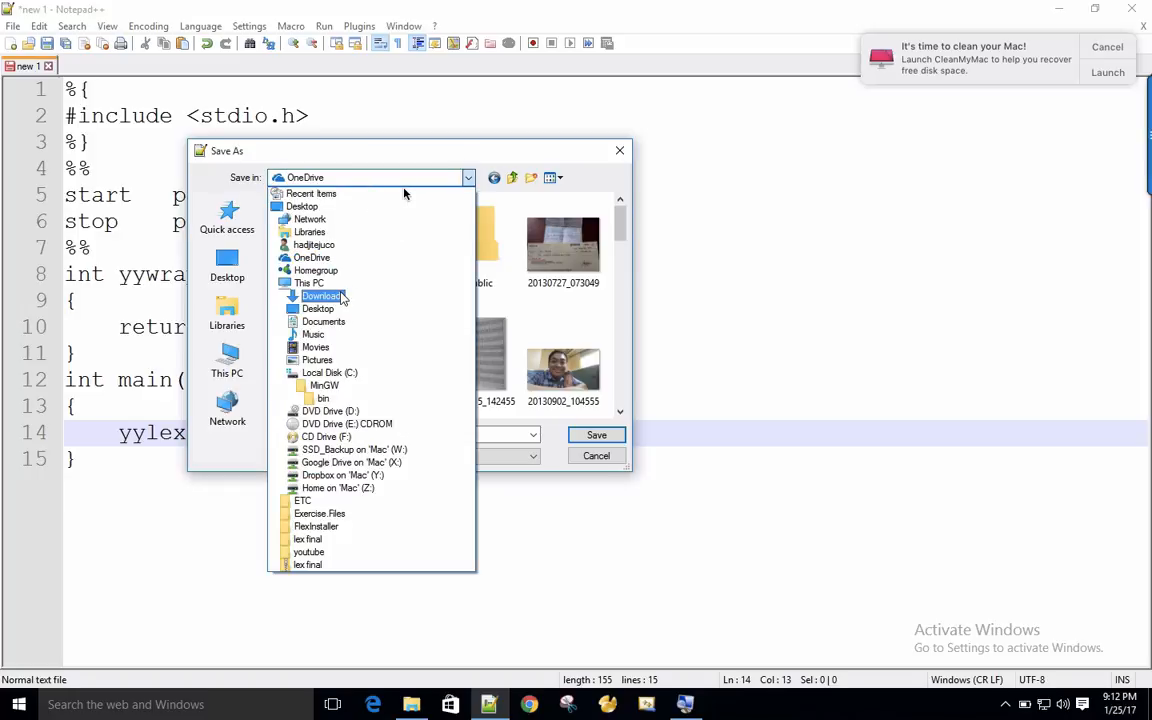
pyautogui.click(335, 373)
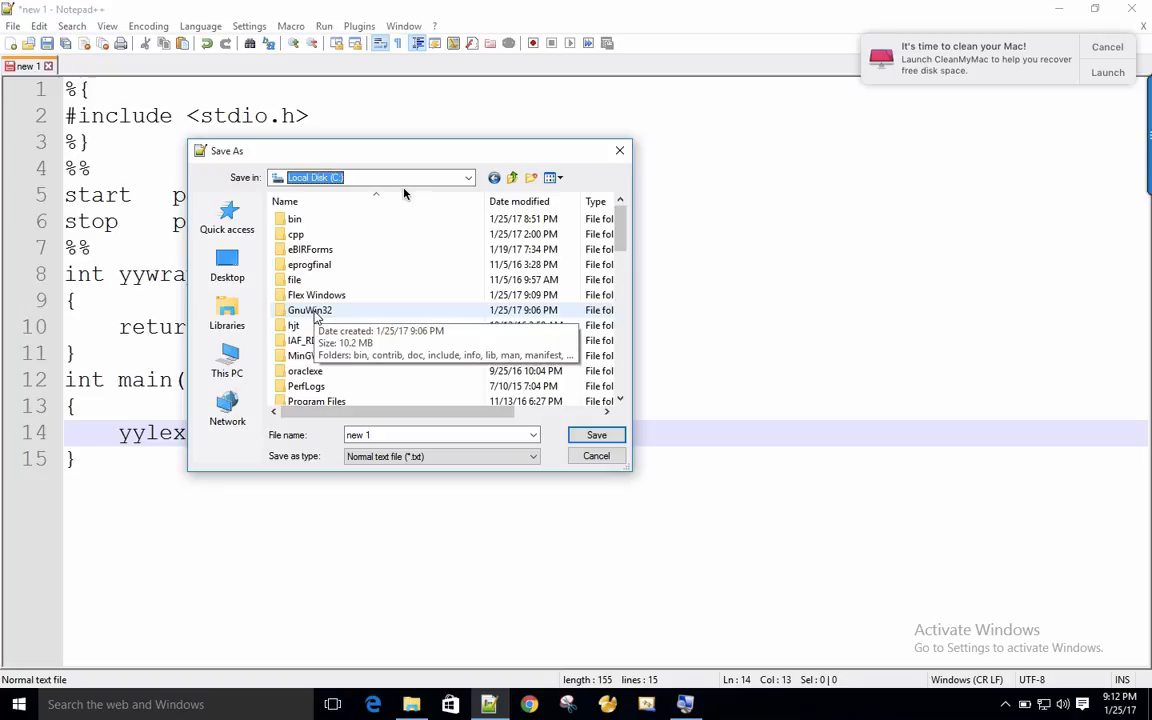
pyautogui.doubleClick(313, 311)
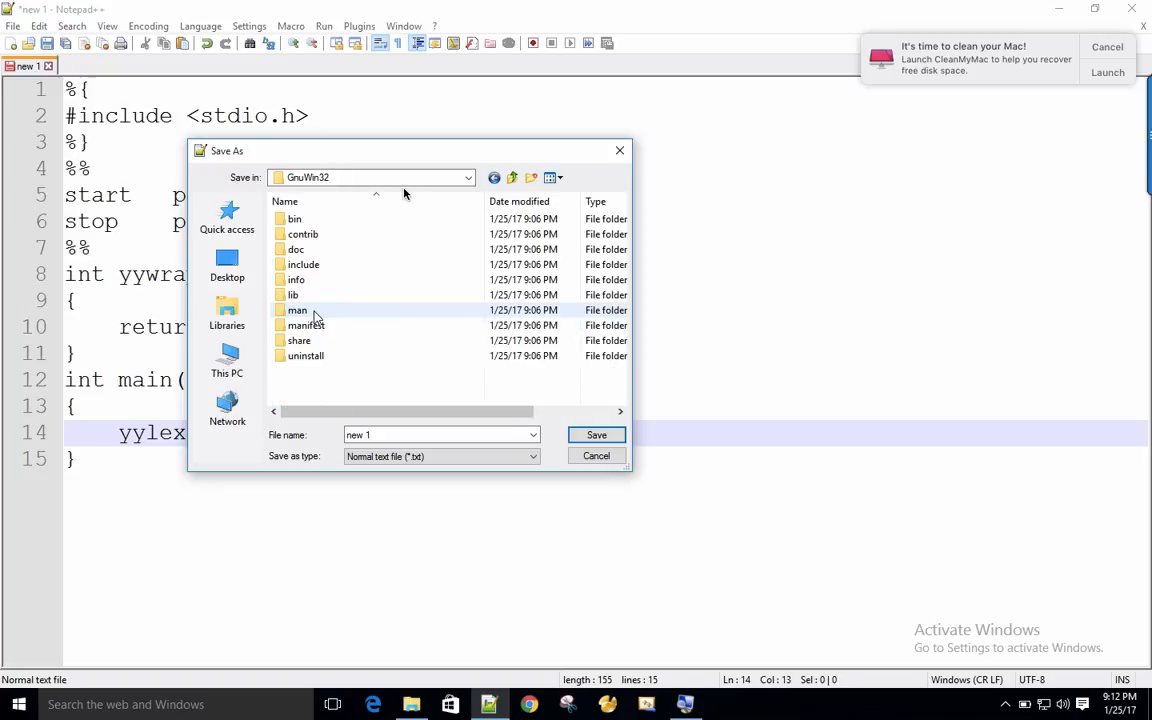
pyautogui.doubleClick(293, 219)
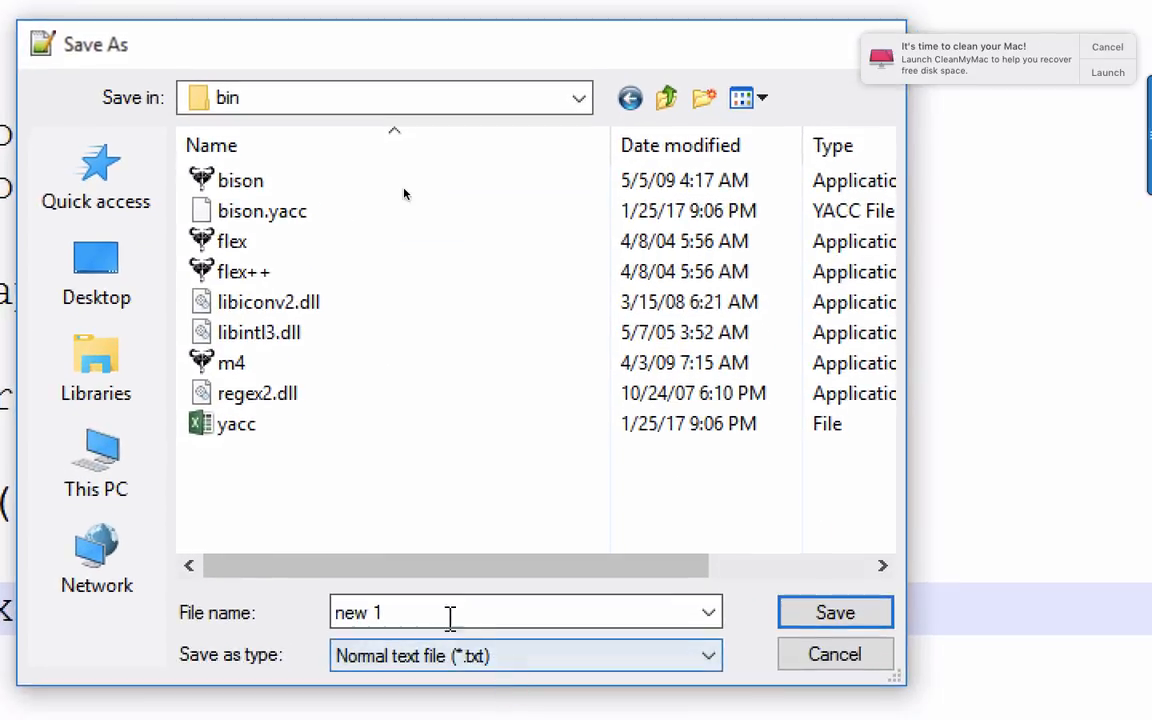
# Enter hjtpogi.l as the file name for the lex program.
pyautogui.doubleClick(464, 686)
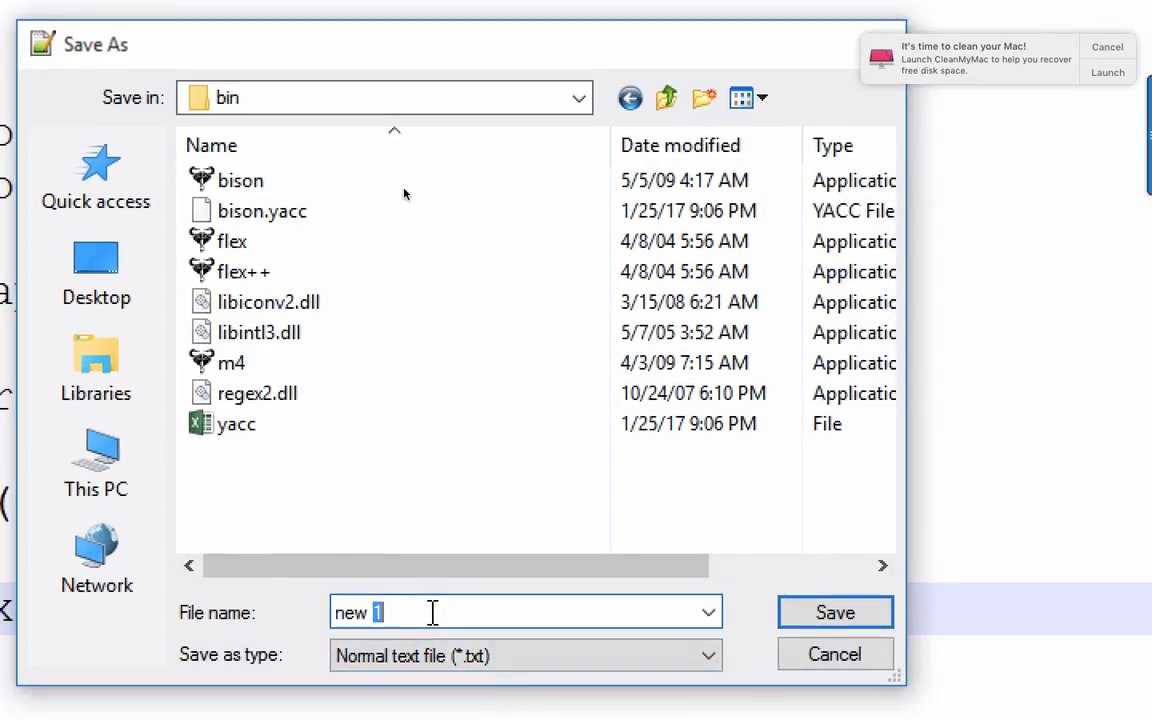
pyautogui.press('BackSpace')
pyautogui.press('BackSpace')
pyautogui.press('BackSpace')
pyautogui.press('BackSpace')
pyautogui.press('BackSpace')
pyautogui.write('hjtp')
pyautogui.write('ofl')
pyautogui.press('BackSpace')
pyautogui.press('BackSpace')
pyautogui.write('gi.l')
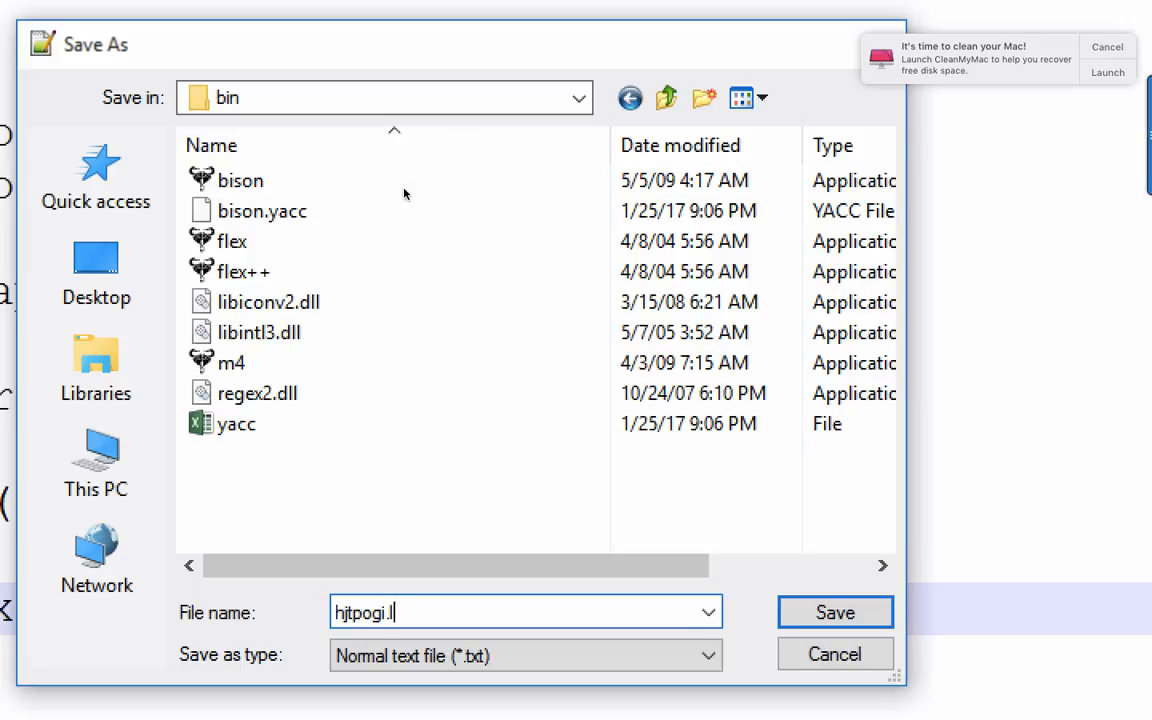
# Set the file type to All types (*.*) and save the file.
pyautogui.click(435, 472)
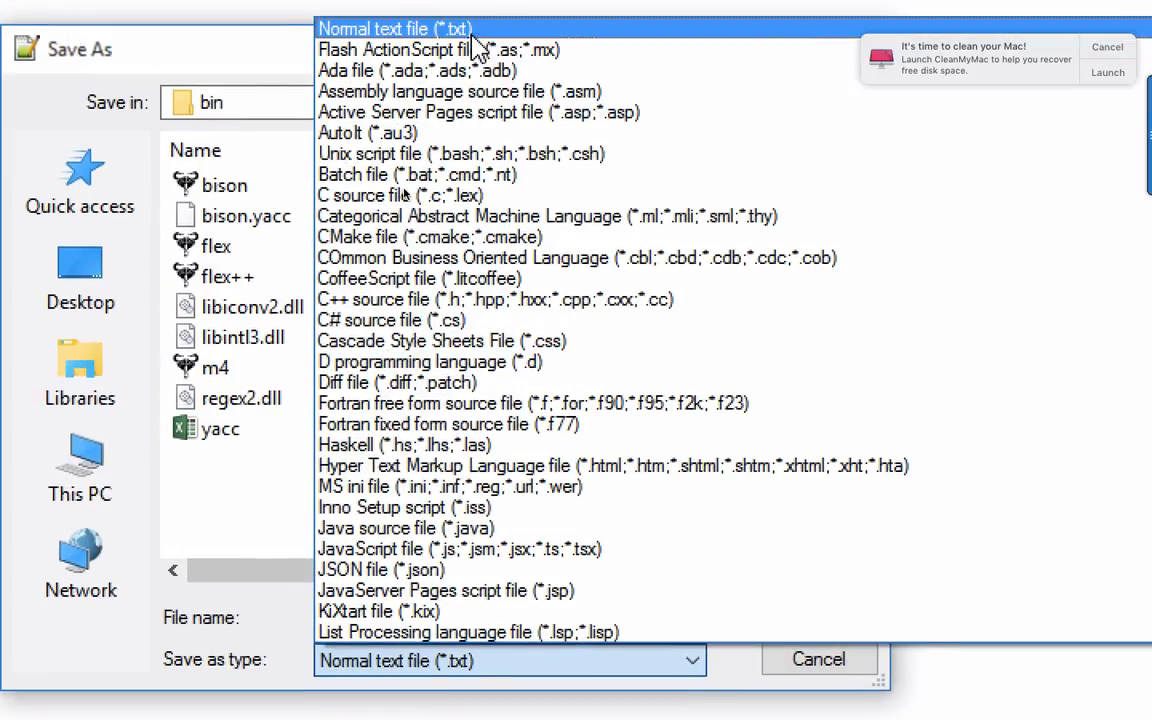
pyautogui.scroll(1, 476, 40)
pyautogui.click(470, 24)
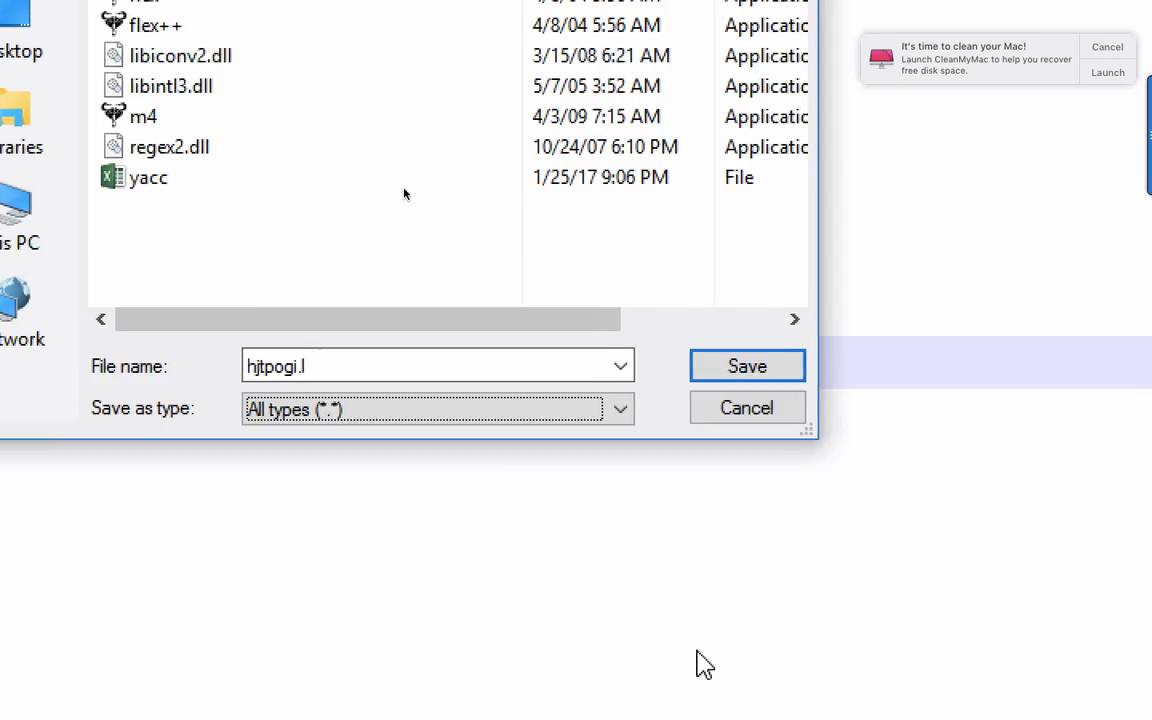
pyautogui.click(730, 363)
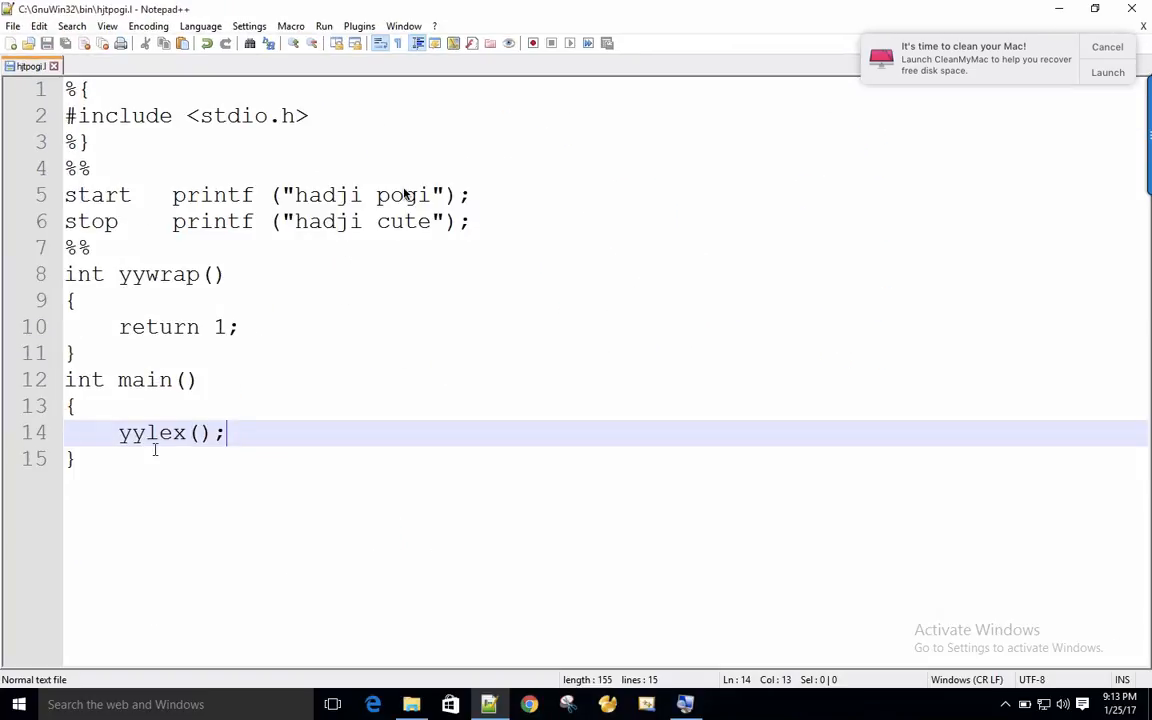
# Open Command Prompt and change to the root directory of drive C with cd\.
pyautogui.click(15, 710)
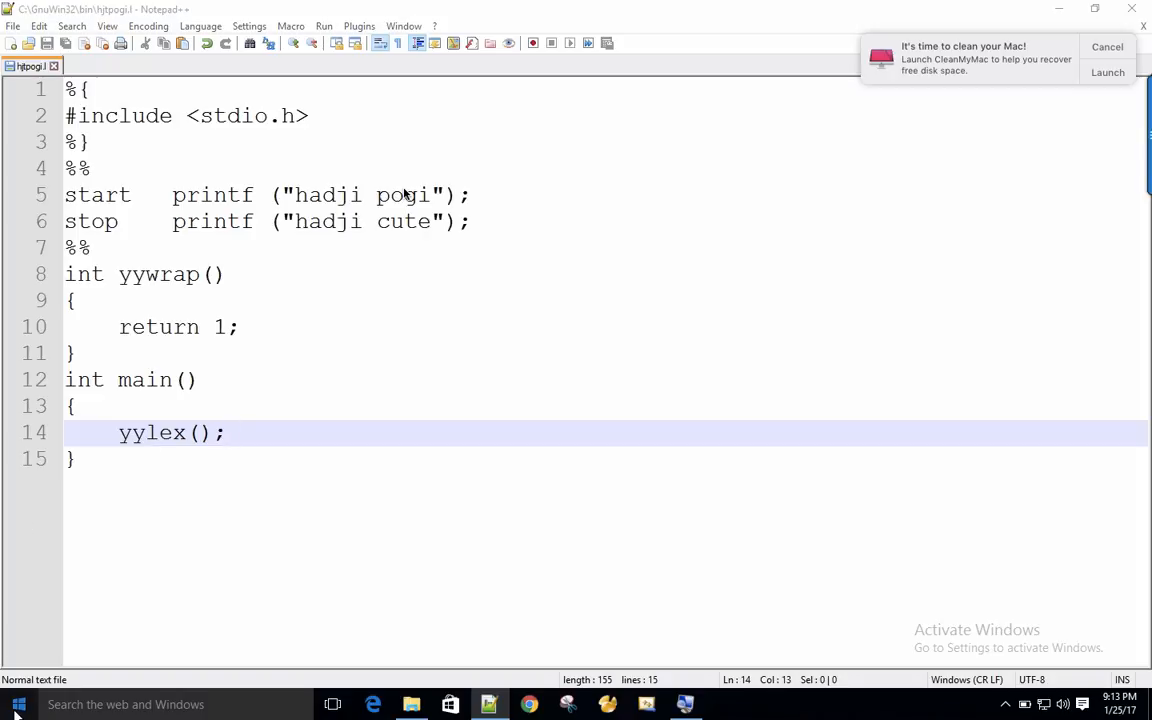
pyautogui.write('cmd')
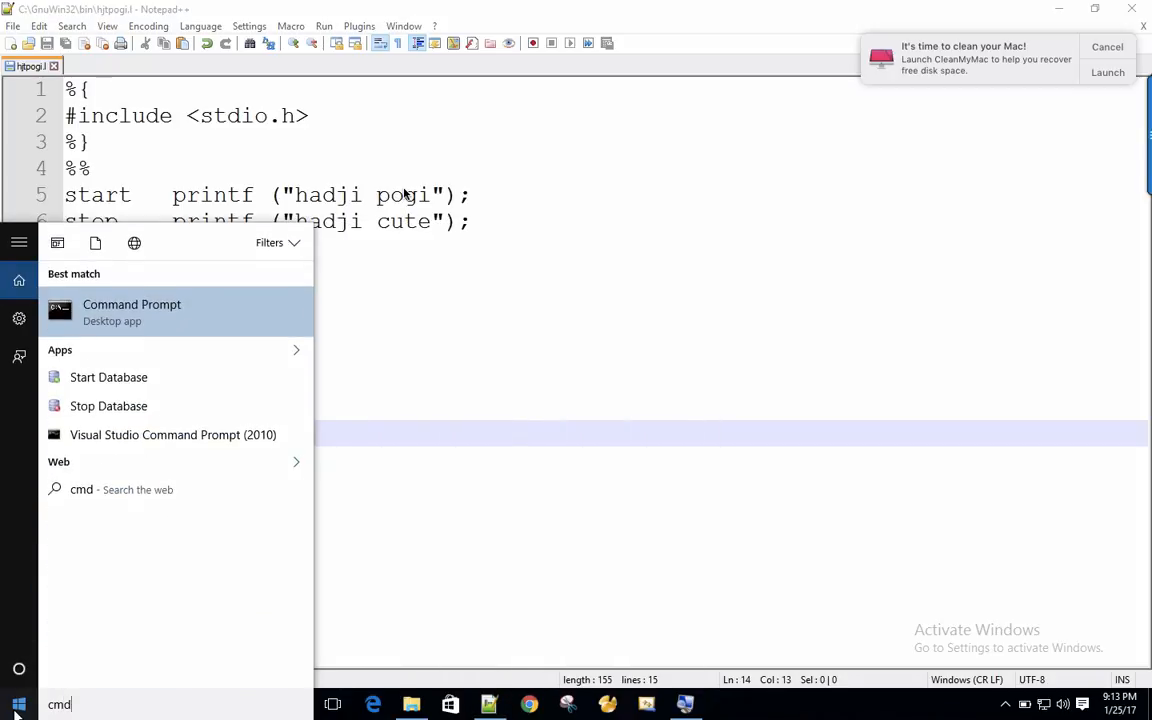
pyautogui.press('Return')
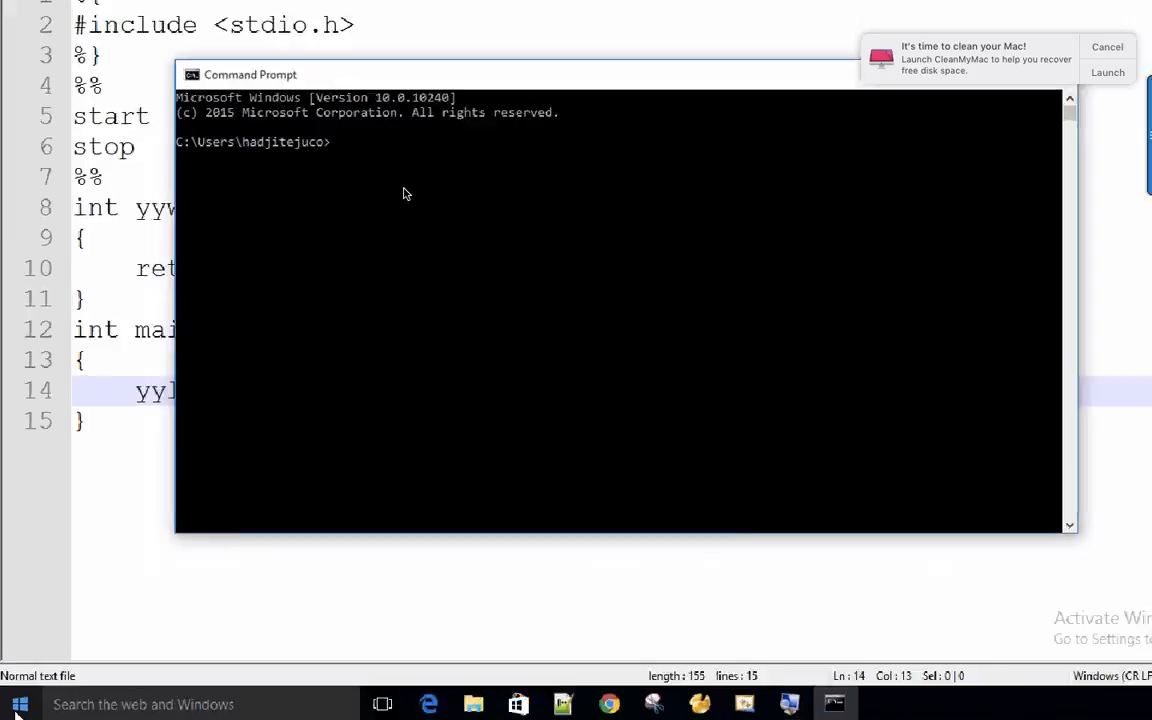
pyautogui.write('cd\\')
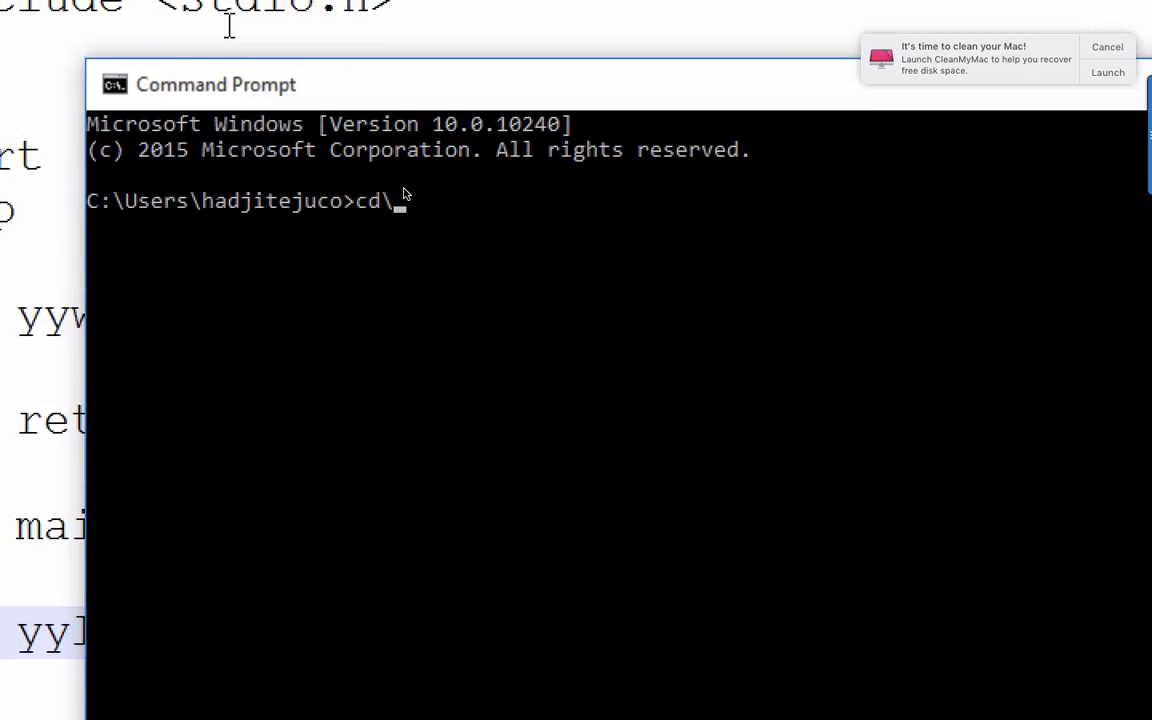
pyautogui.press('Return')
# List only the directories at the root of drive C in wide format with dir/ad/w.
pyautogui.write('dir/w')
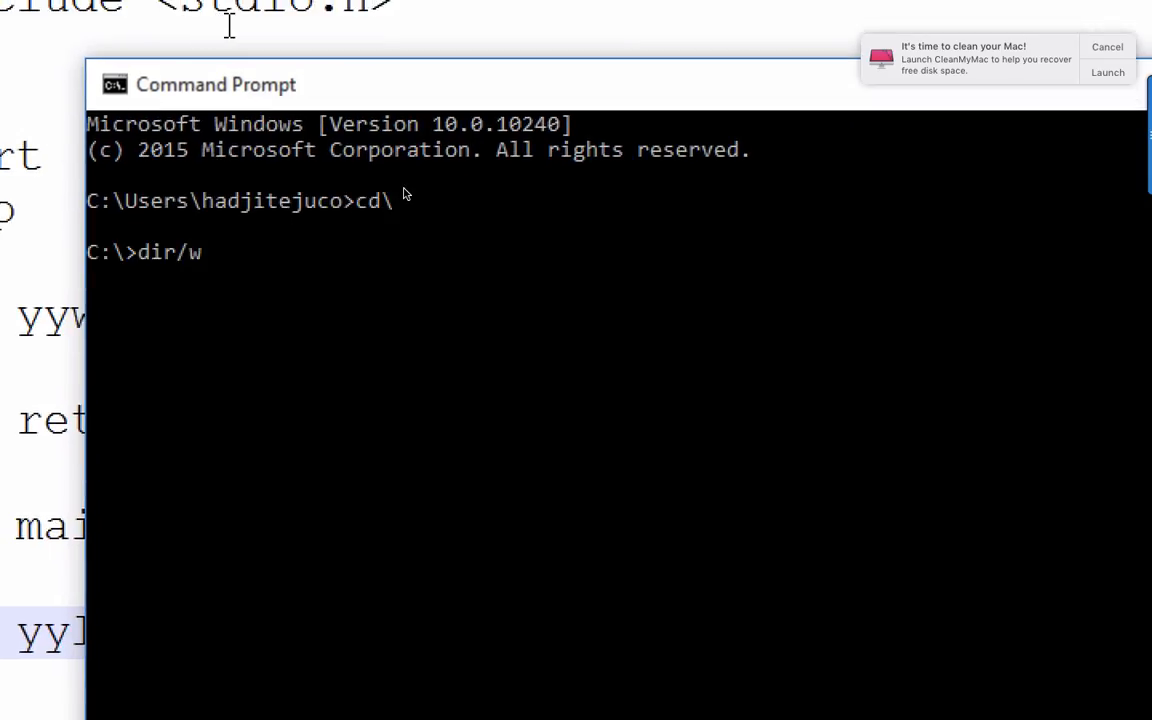
pyautogui.press('BackSpace')
pyautogui.write('ad.w')
pyautogui.press('BackSpace')
pyautogui.press('BackSpace')
pyautogui.write('/w')
pyautogui.press('Return')
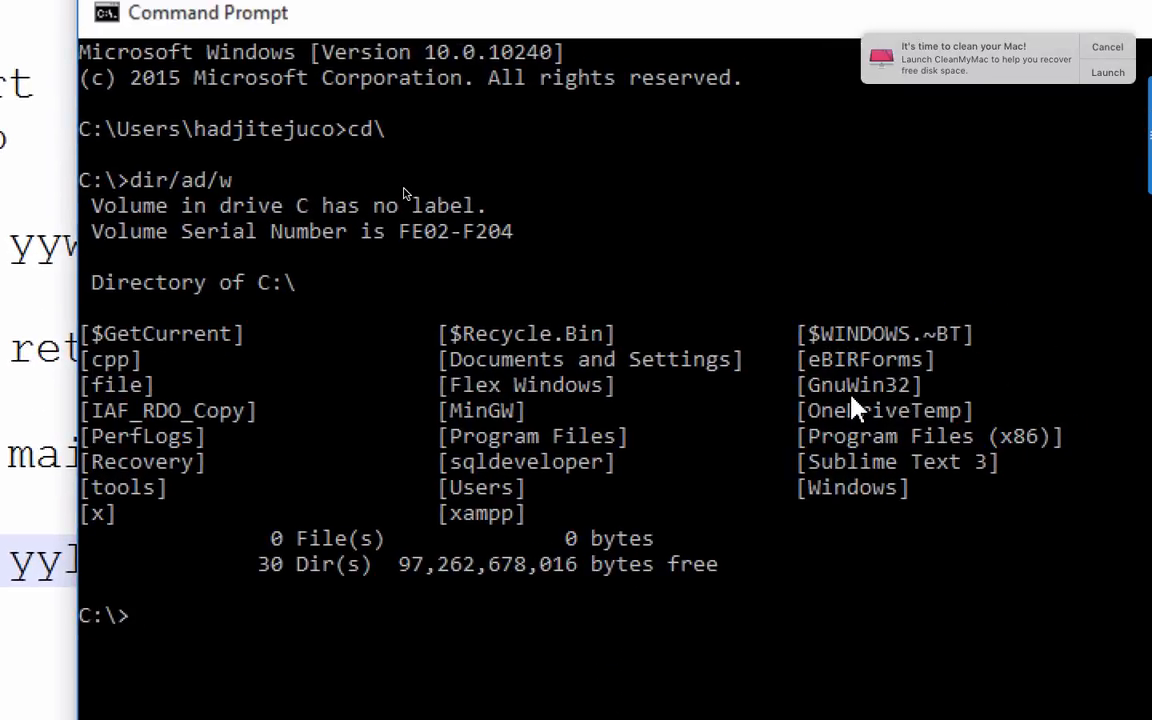
# Change to the GnuWin32 directory and from there into its bin subdirectory.
pyautogui.write('cd gnuw')
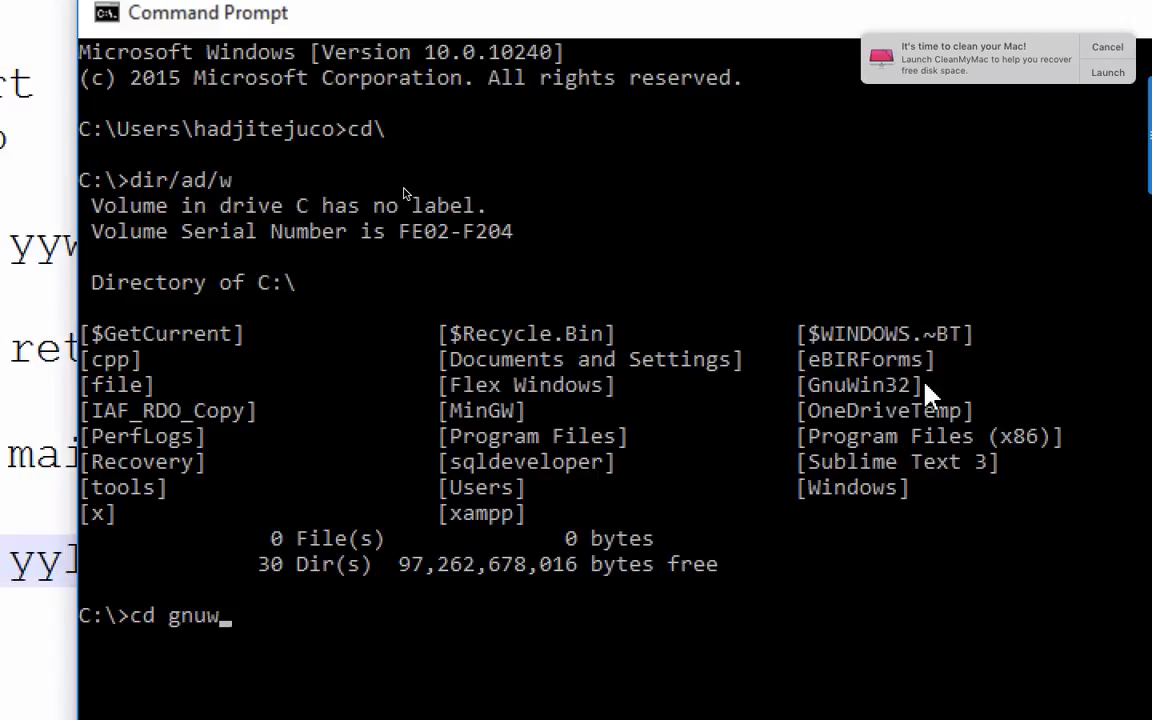
pyautogui.write('in')
pyautogui.press('Tab')
pyautogui.press('Return')
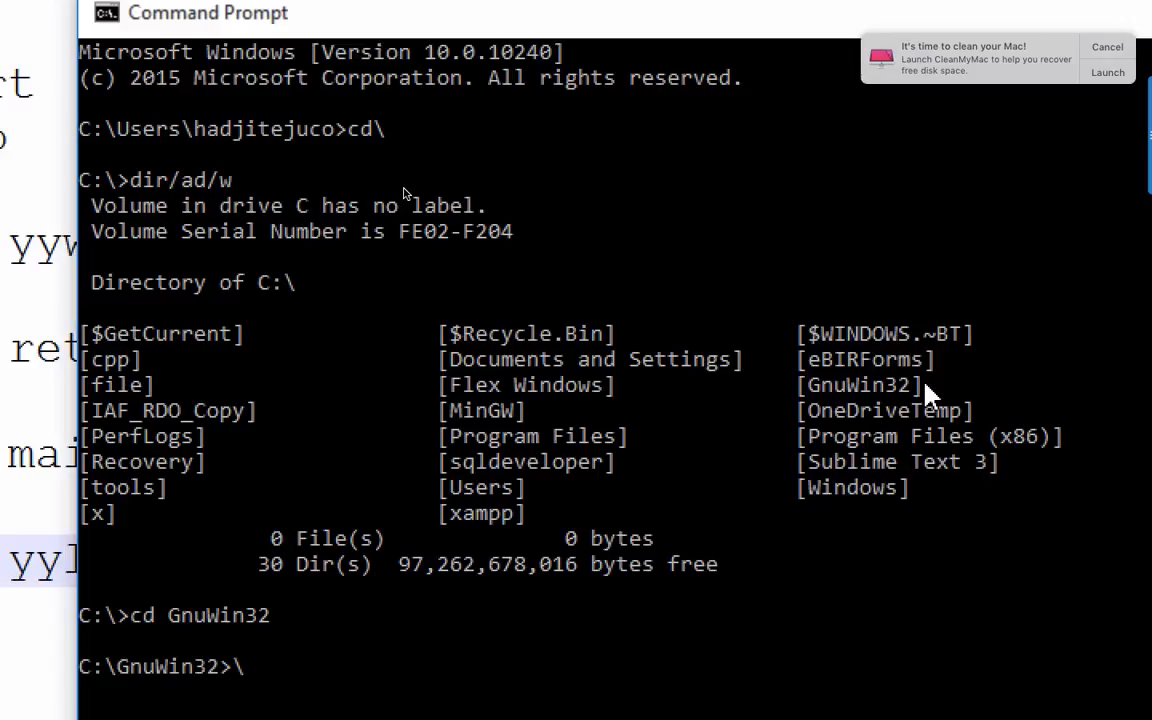
pyautogui.write('cd bin')
pyautogui.press('Return')
pyautogui.scroll(-2, 925, 395)
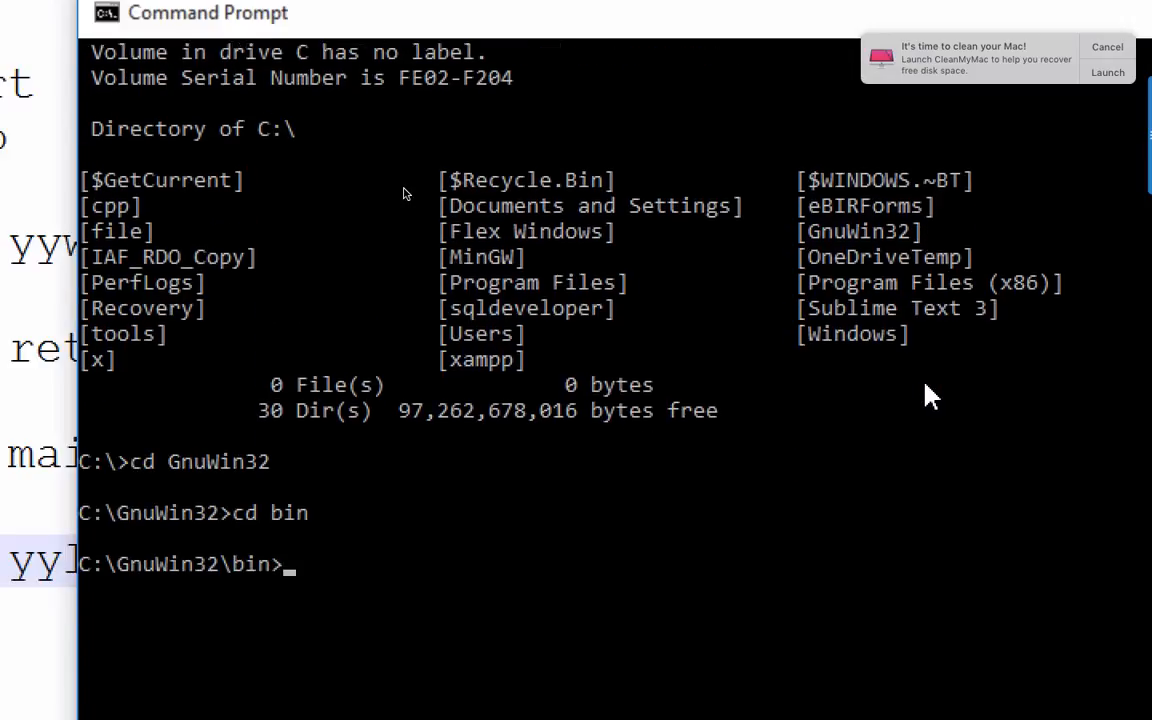
# List the .l files in GnuWin32's bin directory with dir *.l and run flex on hjtpogi.l.
pyautogui.write('dir *.l')
pyautogui.press('Return')
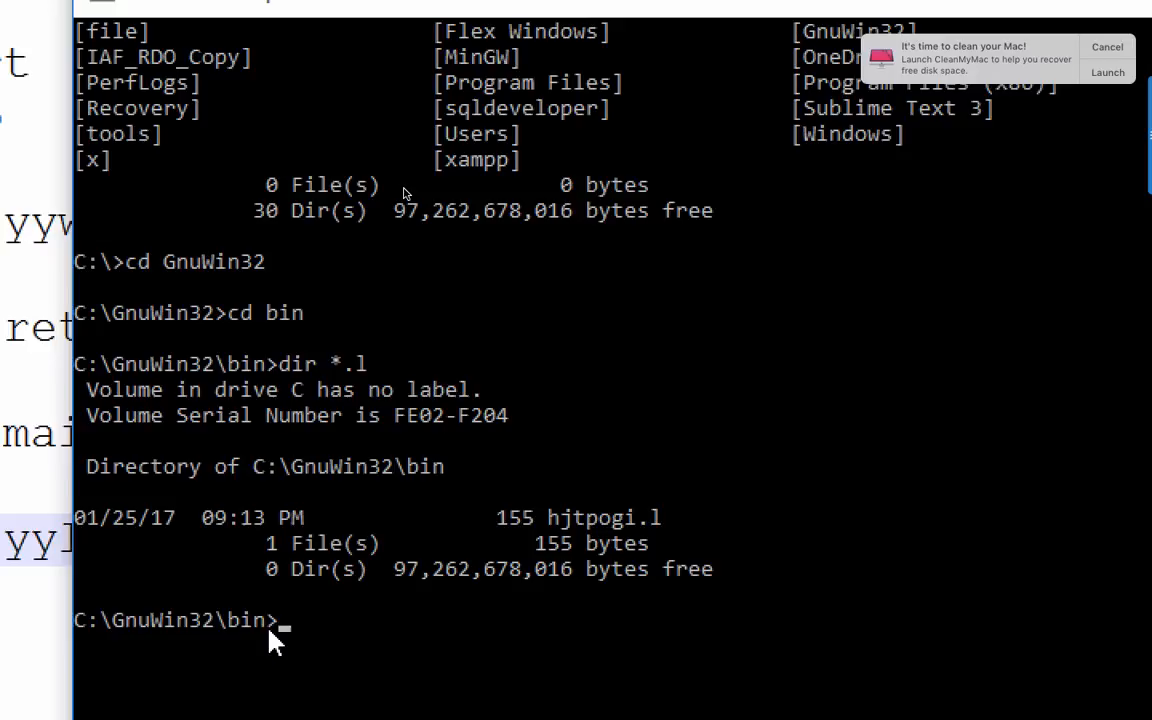
pyautogui.write('flex hjtpofi')
pyautogui.press('BackSpace')
pyautogui.press('BackSpace')
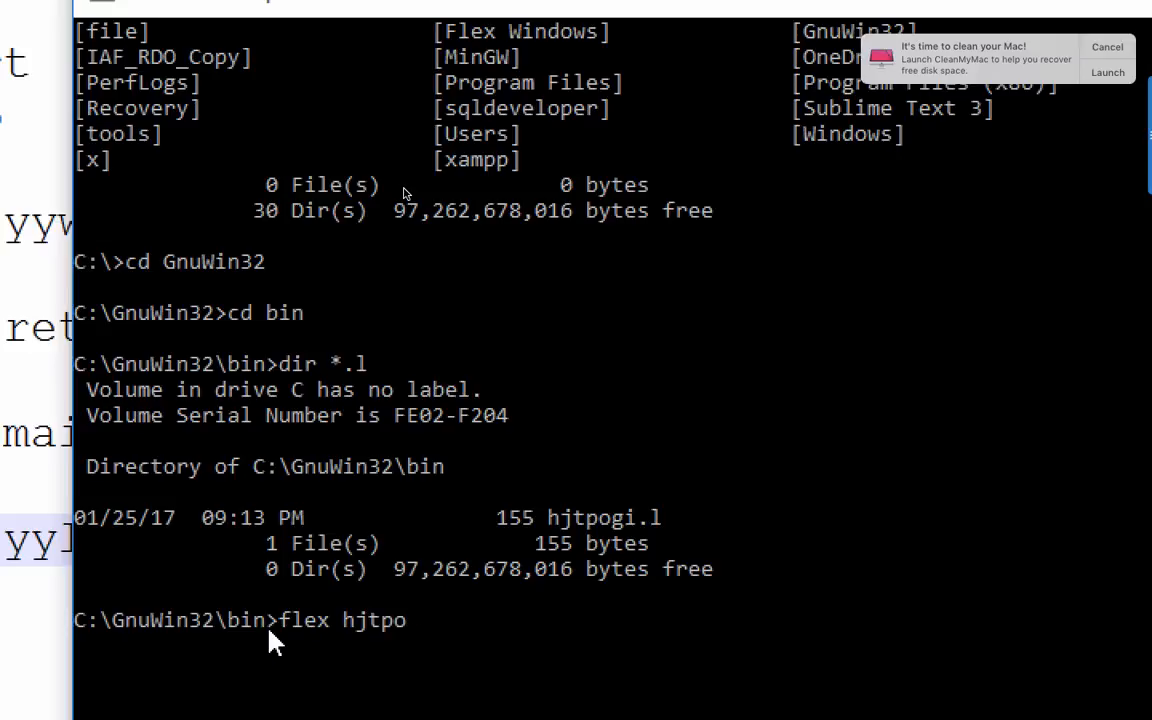
pyautogui.write('gi.l')
pyautogui.press('Return')
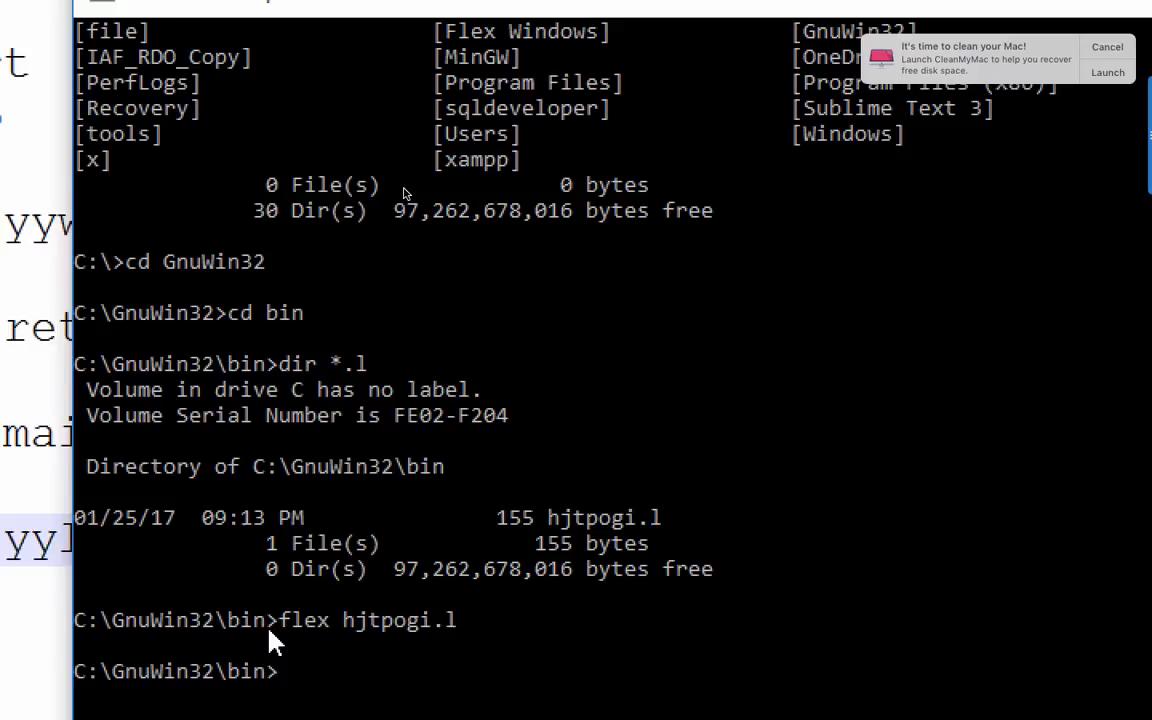
pyautogui.scroll(-1, 275, 643)
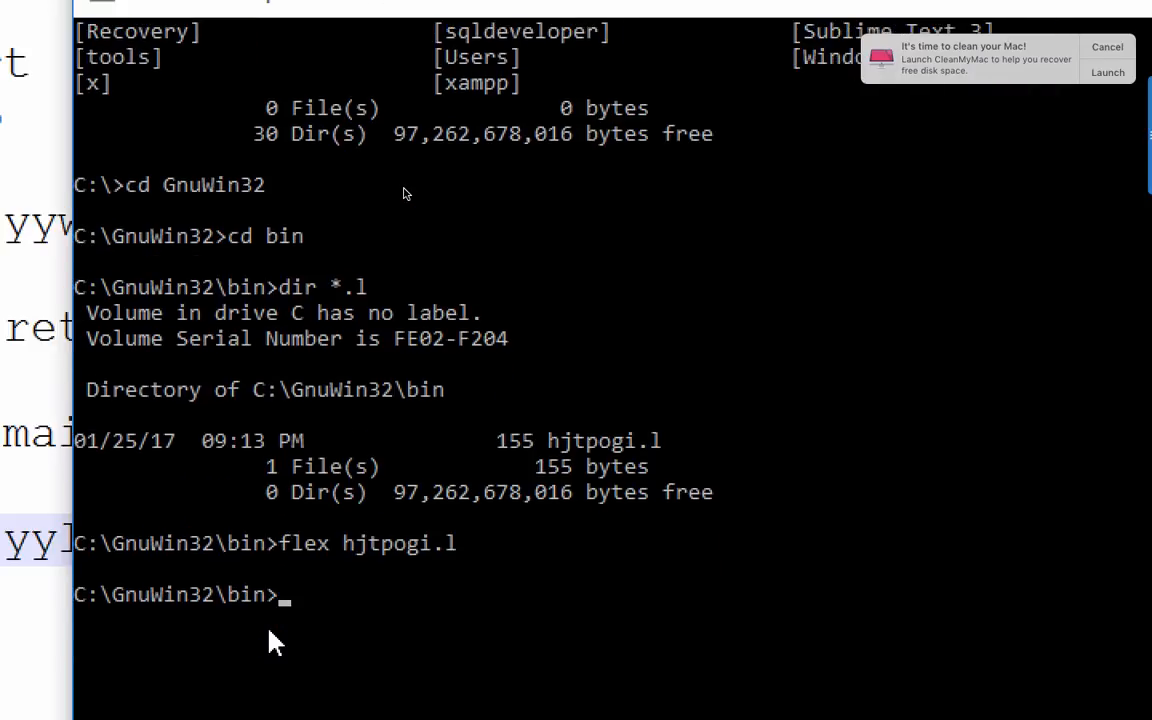
# Check for the generated C file with dir lex.yy.c and review the earlier command output.
pyautogui.write('dir lex.yy.c')
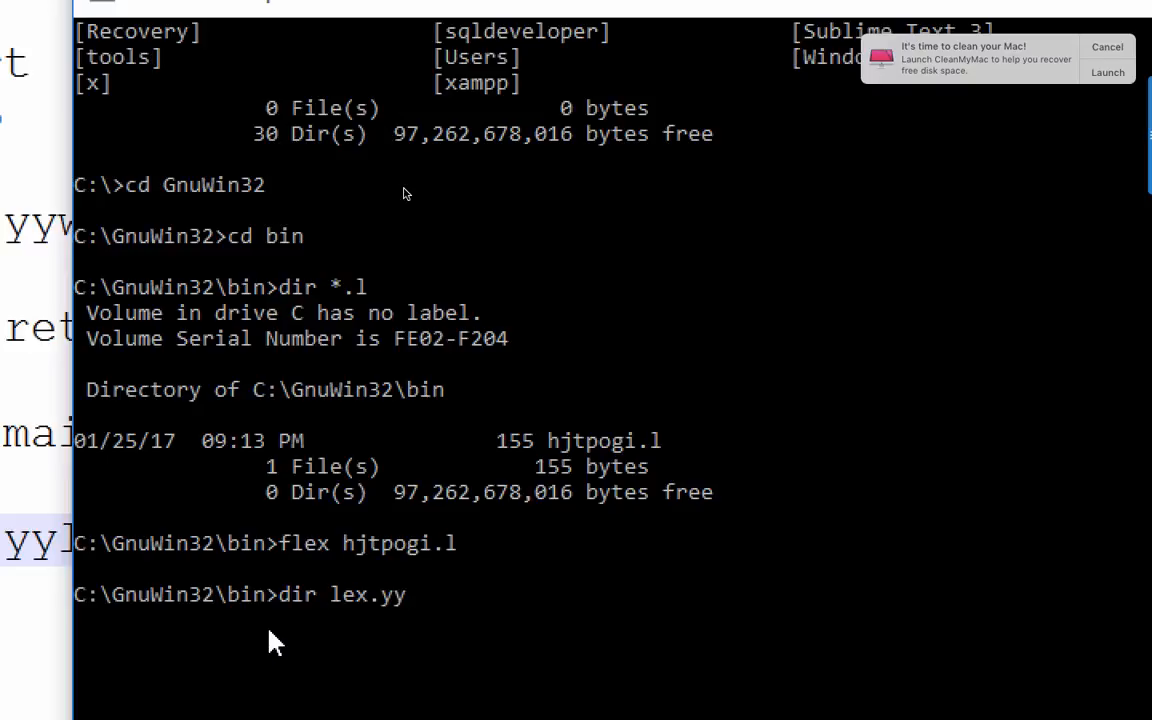
pyautogui.press('Return')
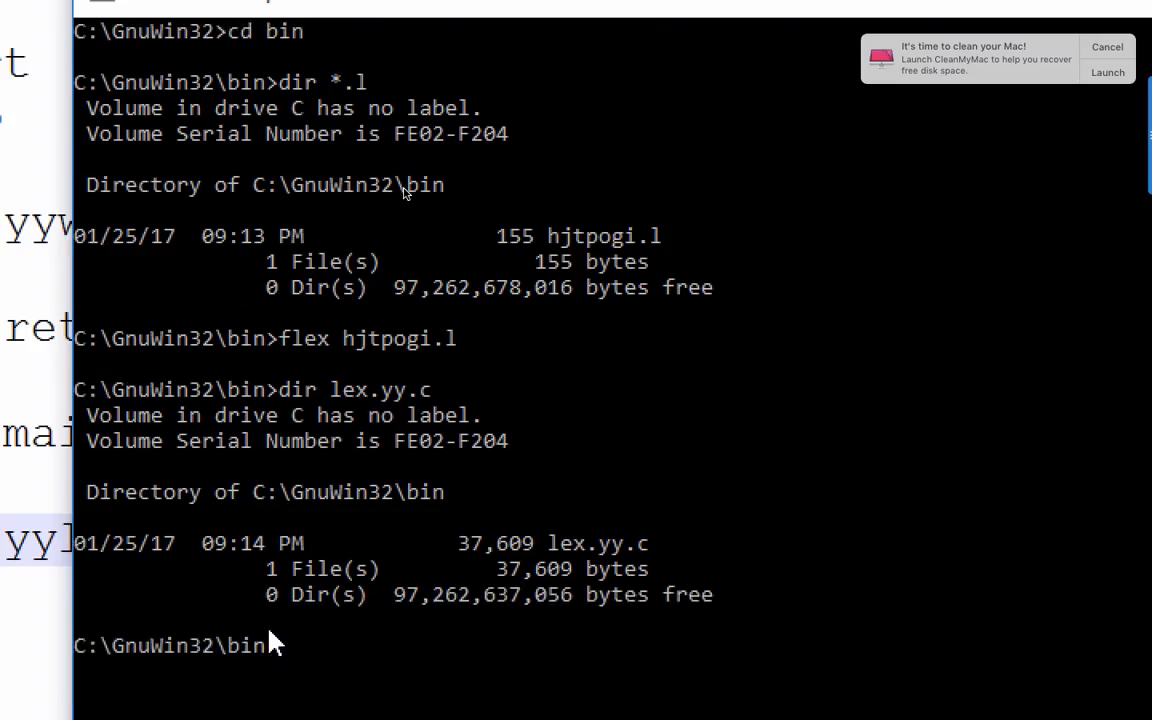
pyautogui.scroll(-1, 267, 638)
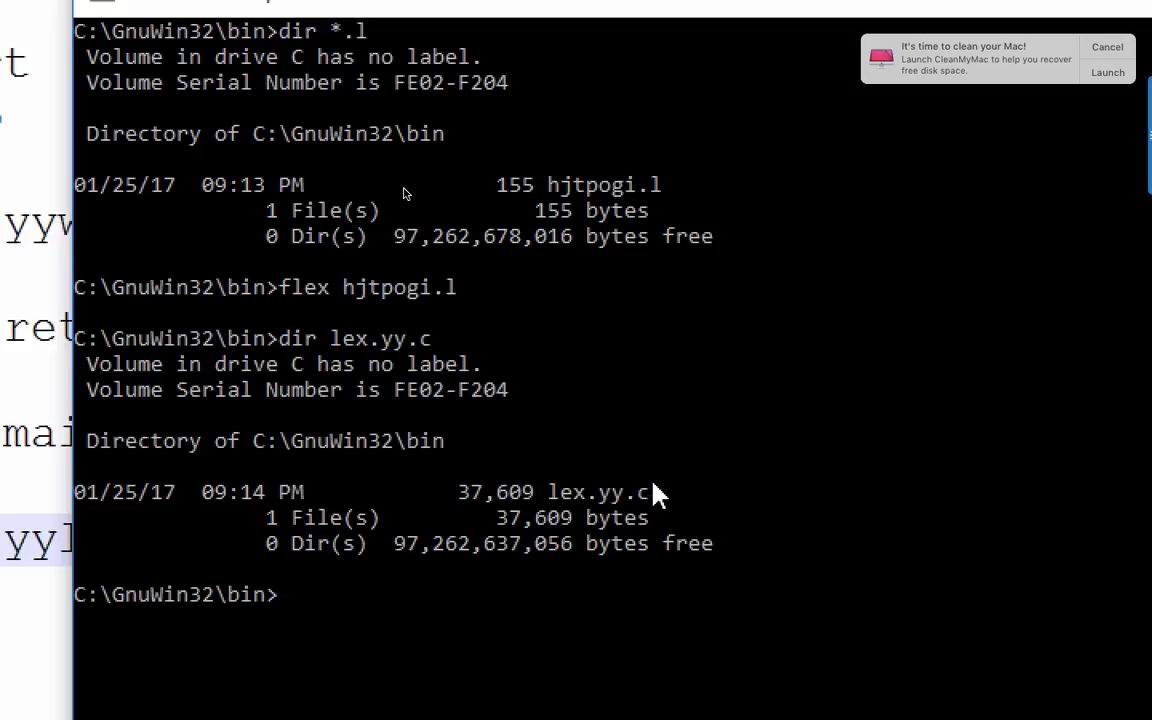
pyautogui.scroll(6, 535, 480)
pyautogui.scroll(1, 535, 480)
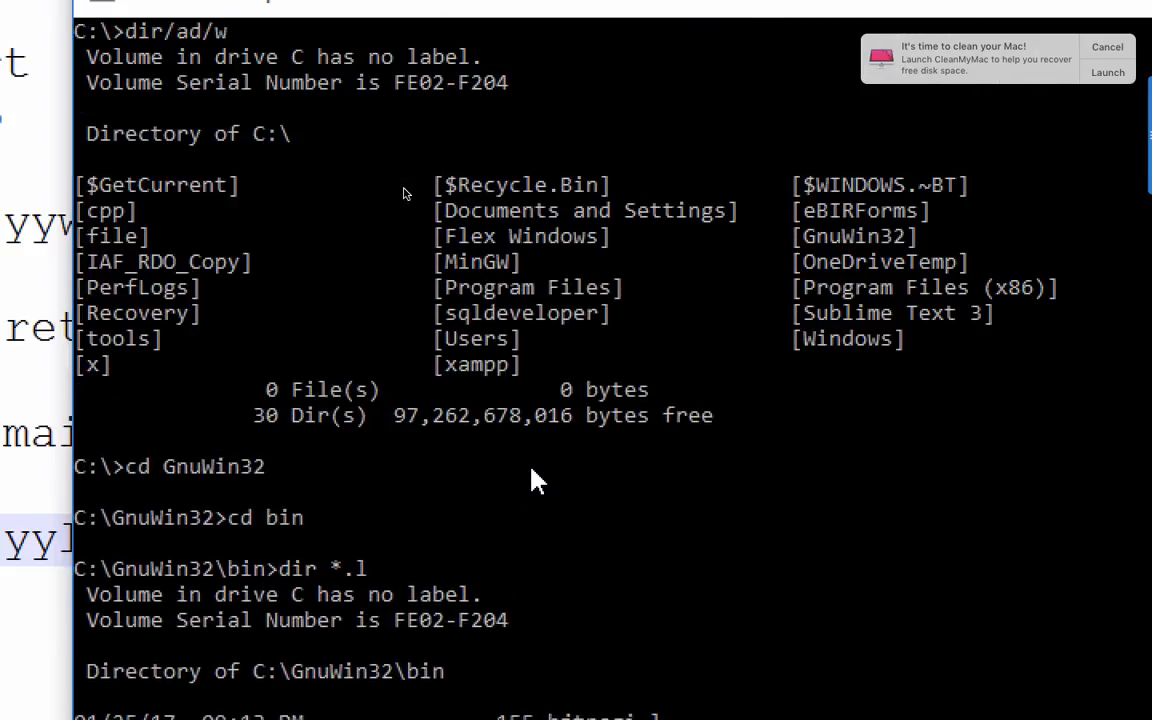
pyautogui.scroll(-9, 489, 275)
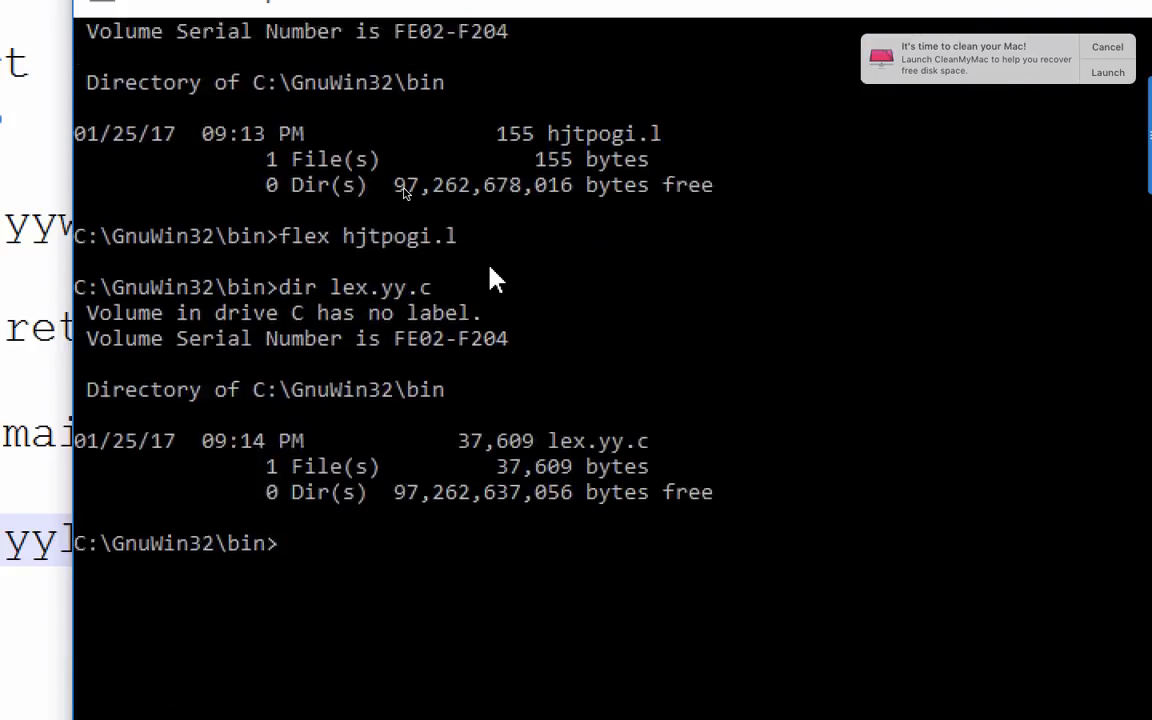
# Copy lex.yy.c to c:\mingw\bin, overwriting the existing file there.
pyautogui.write('copy')
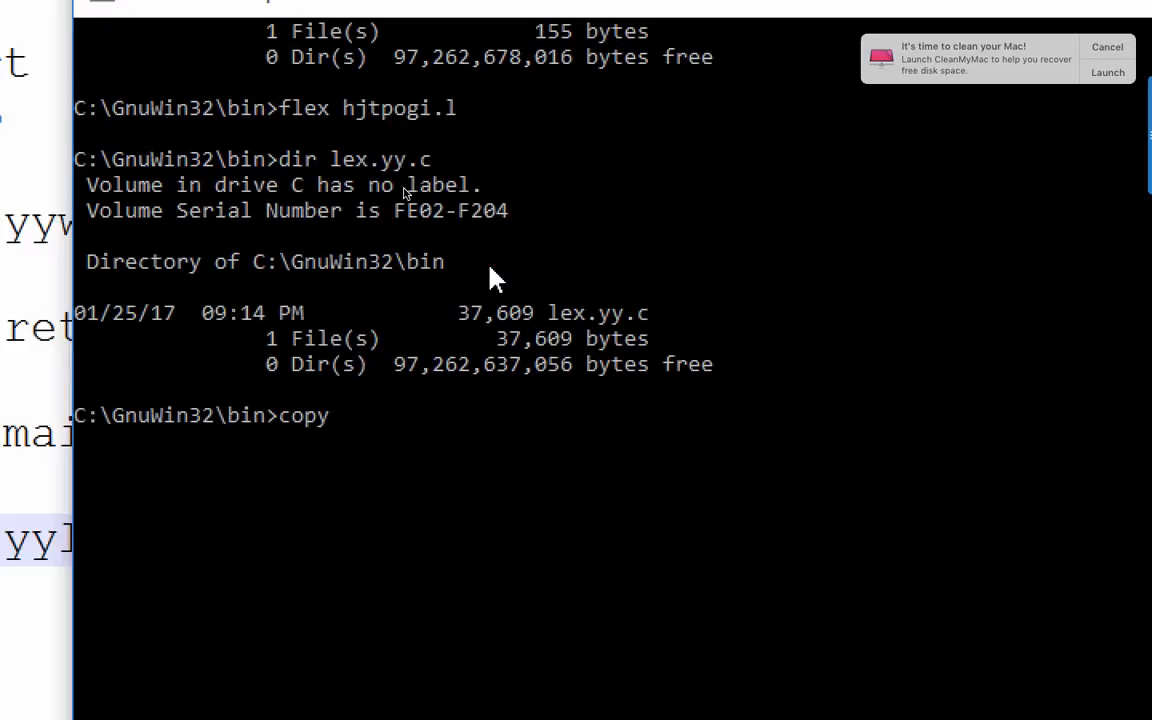
pyautogui.write(' lex.yy.c c:\\')
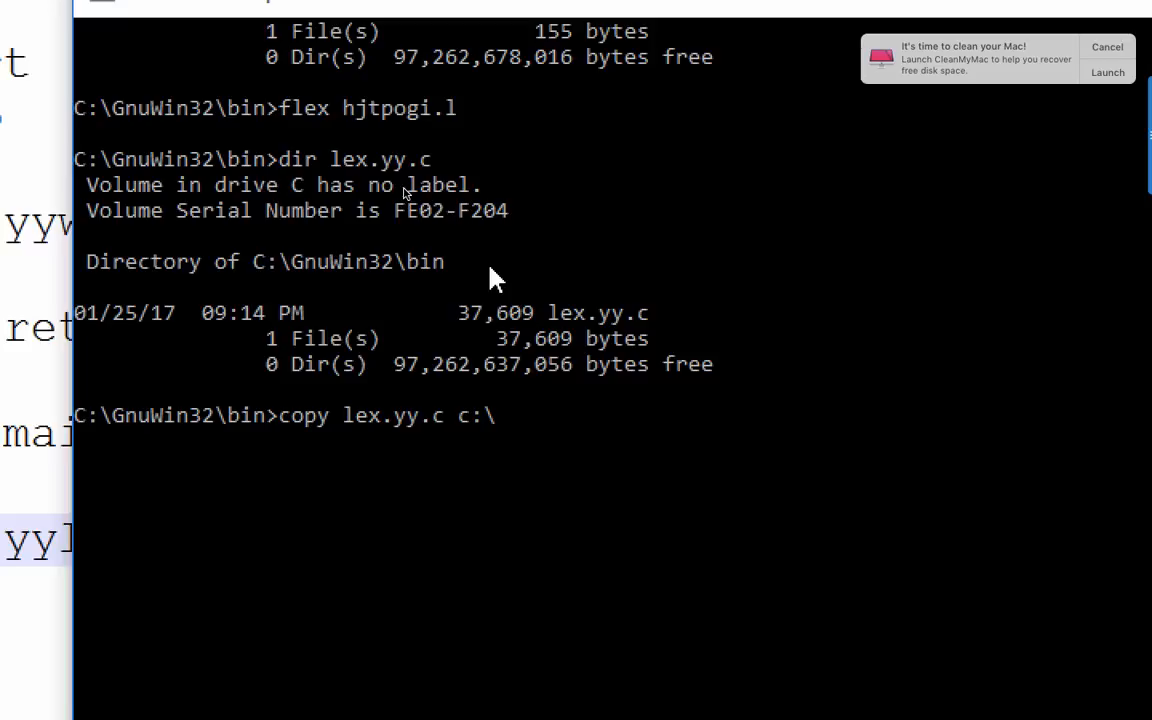
pyautogui.write('mingw\\bin')
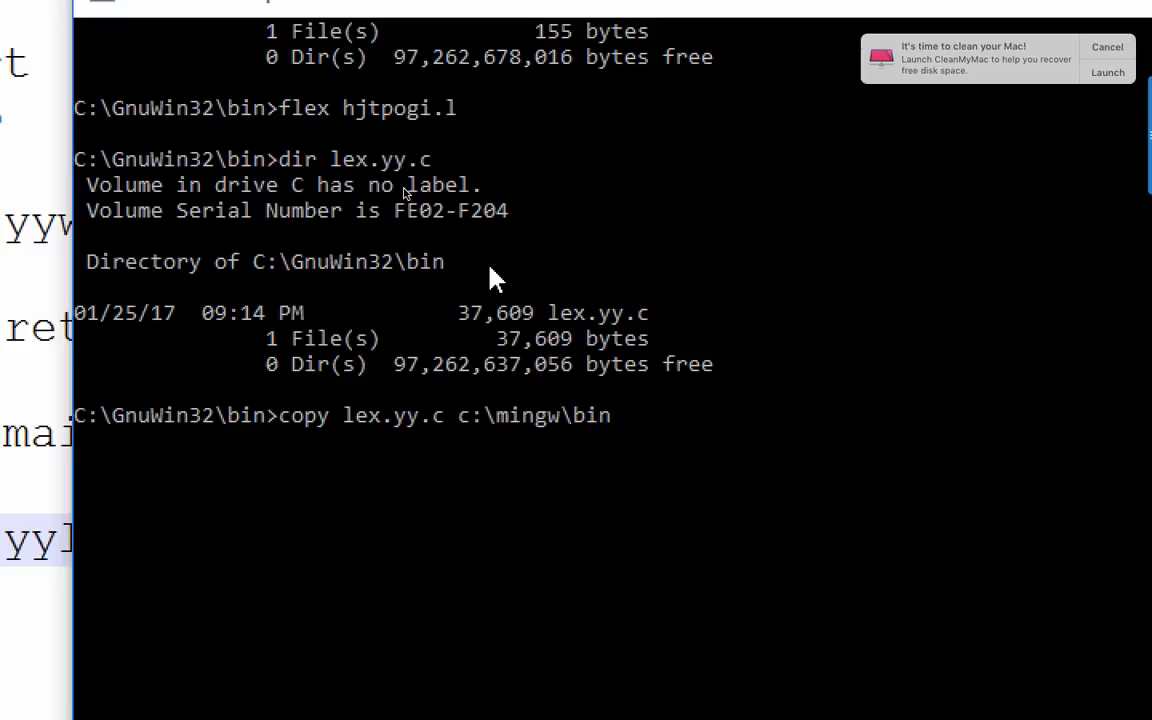
pyautogui.press('Return')
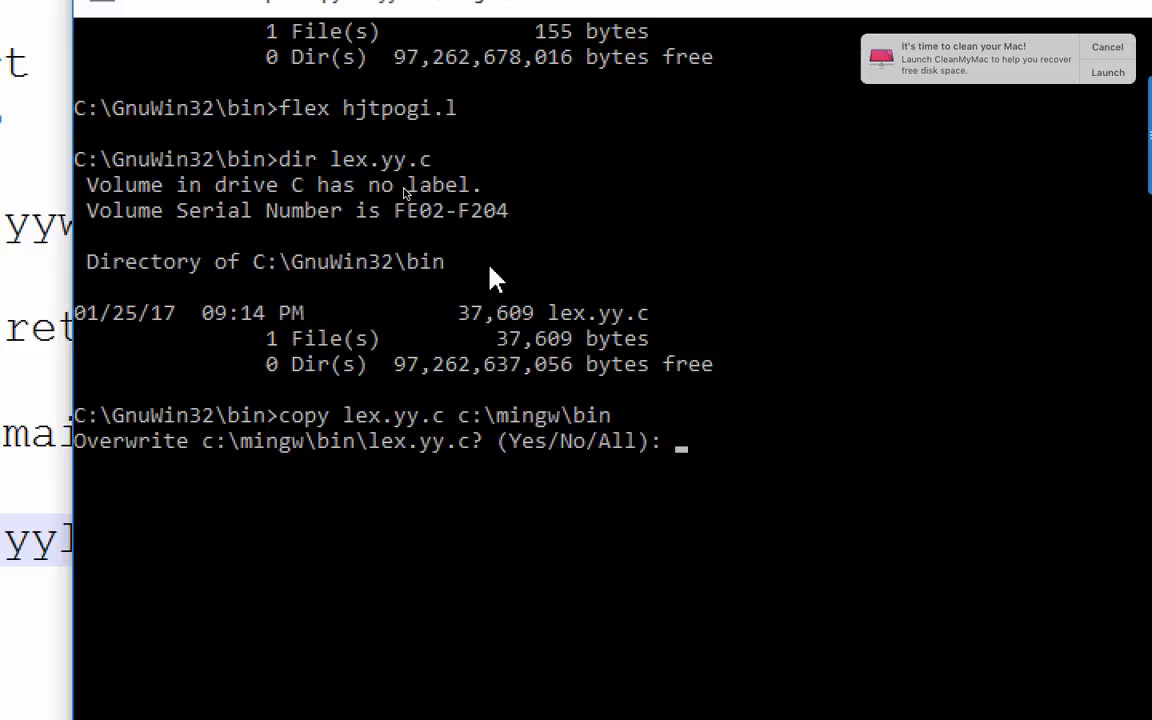
pyautogui.write('y')
pyautogui.press('Return')
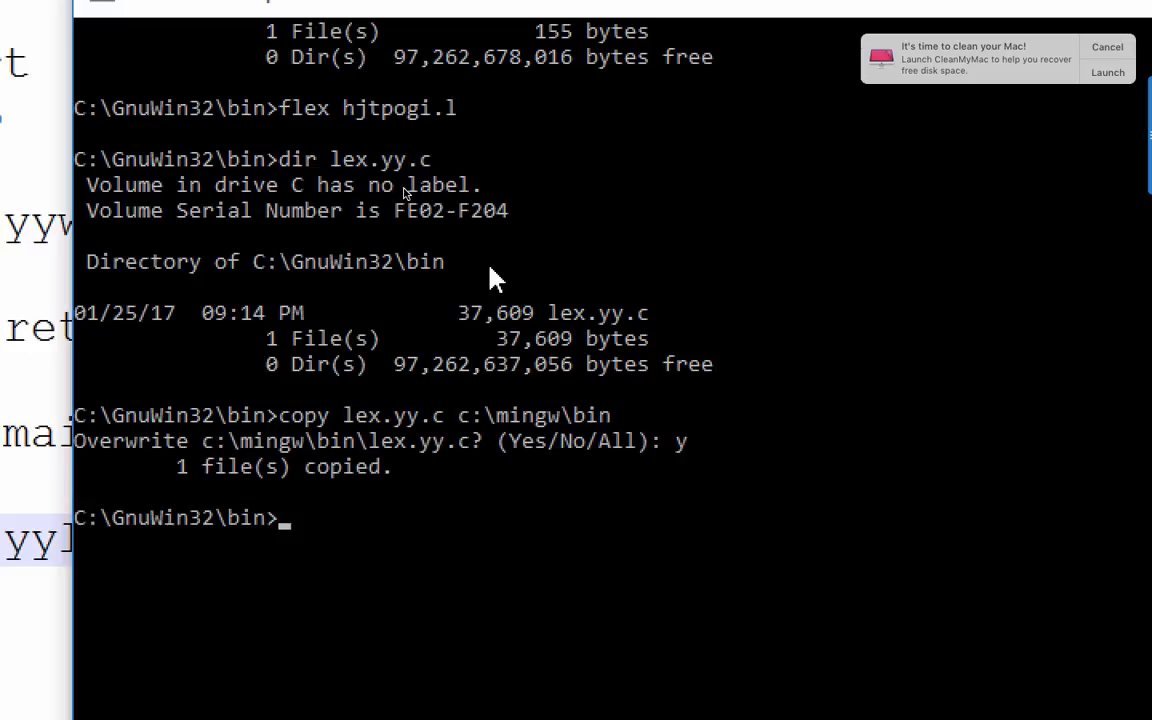
# Change to the \mingw\bin directory and check for the copied file with dir lex.yy.c.
pyautogui.write('cd\\mingw\\')
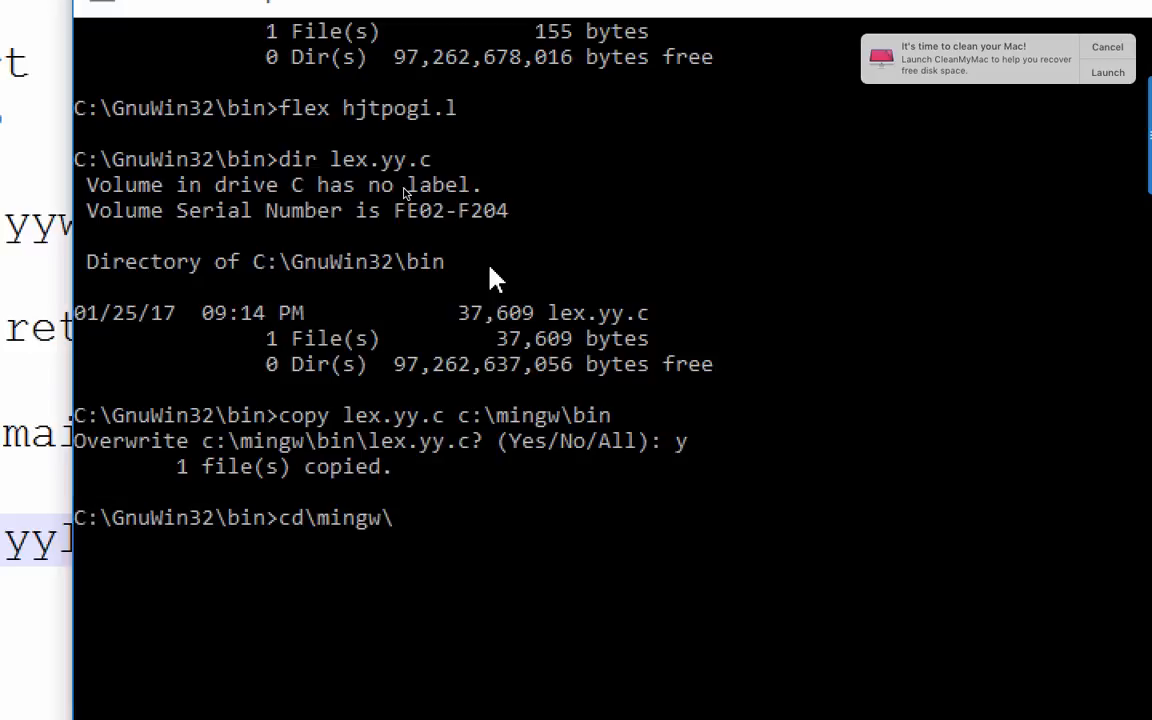
pyautogui.write('bin')
pyautogui.press('Return')
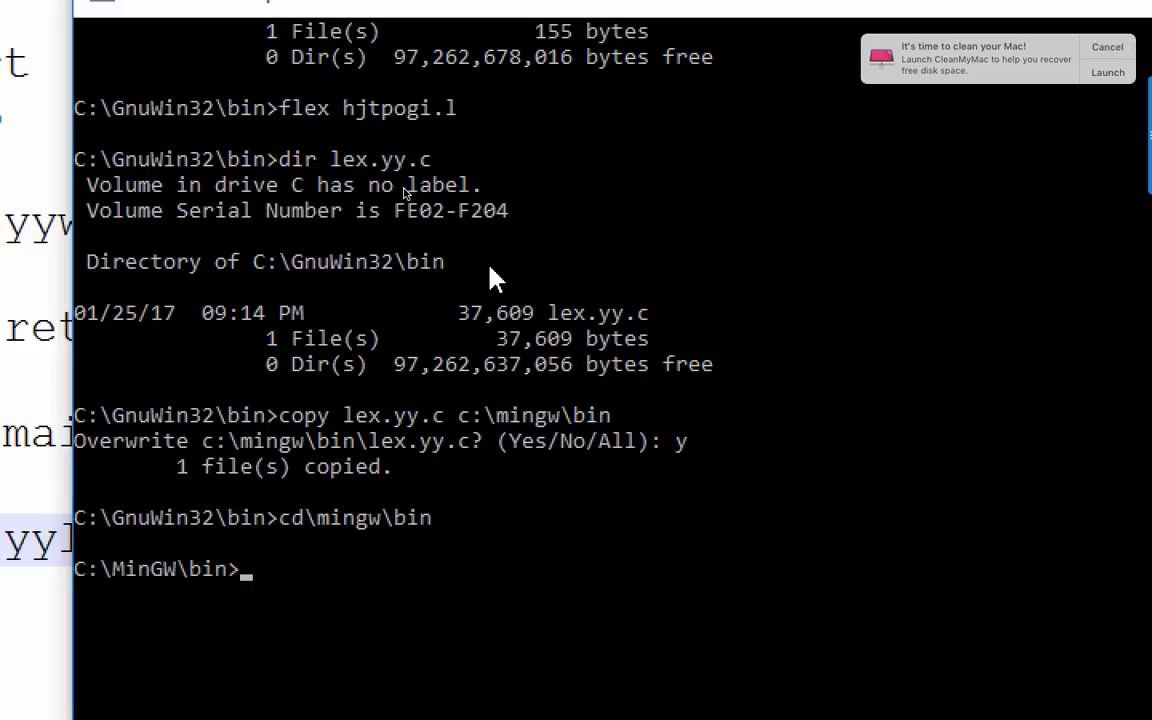
pyautogui.write('dir lex.')
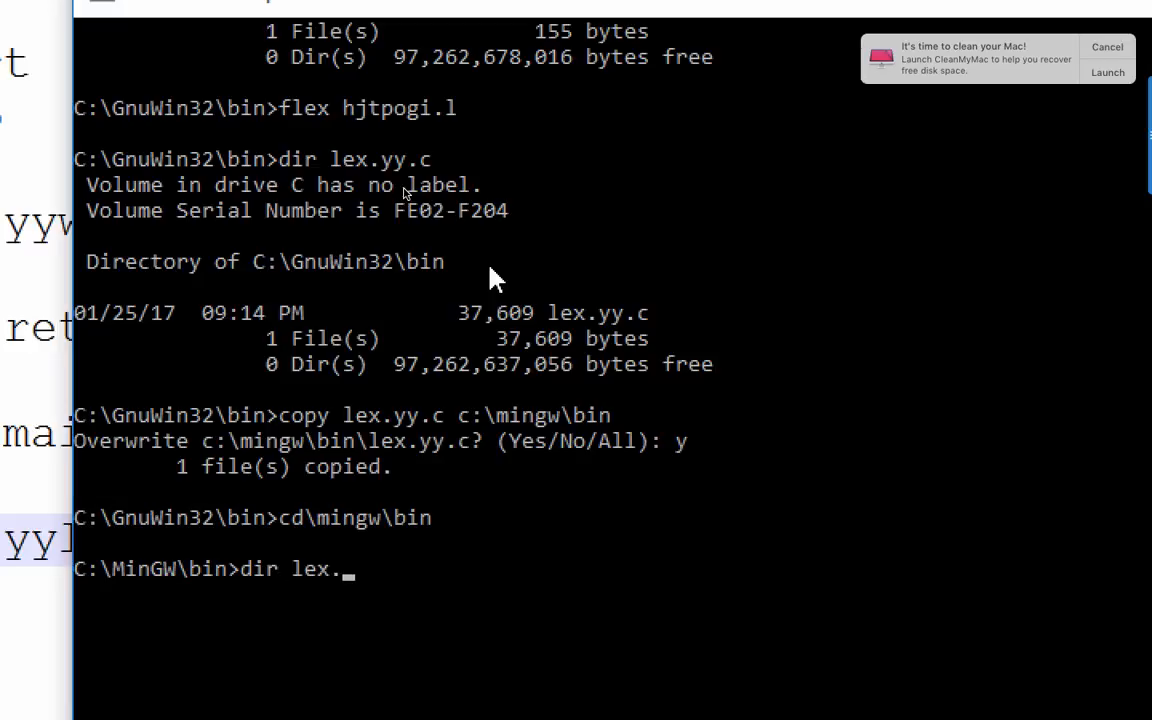
pyautogui.write('yy.c')
pyautogui.press('Return')
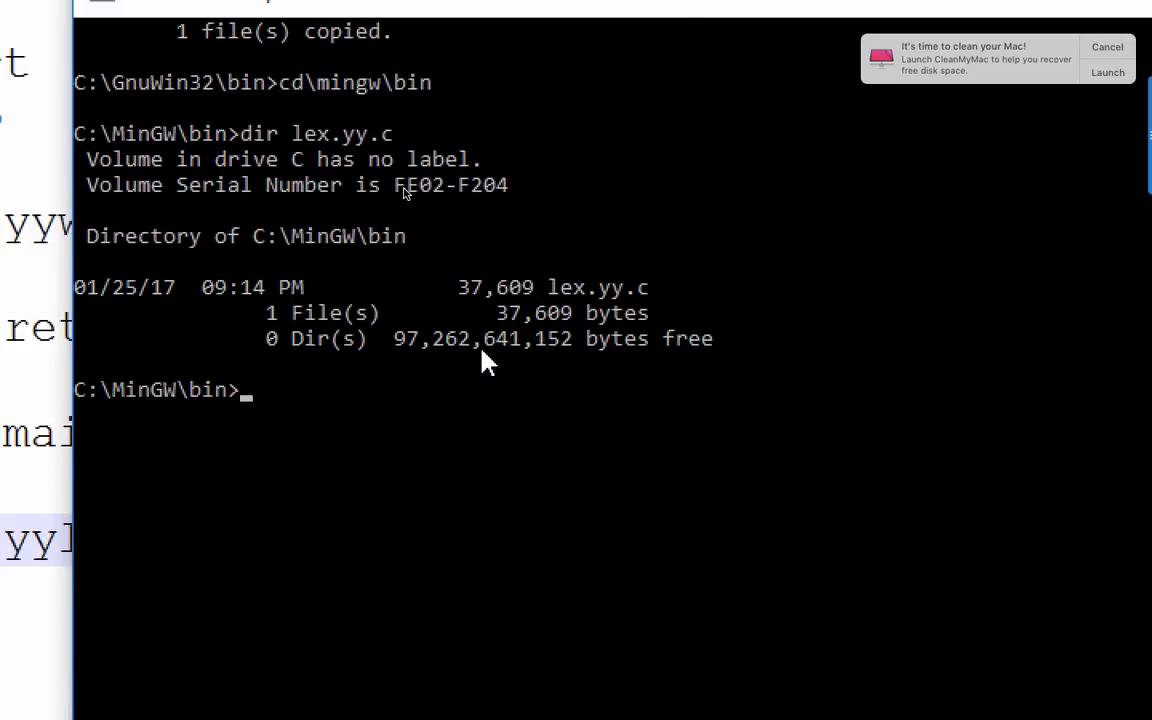
# Compile lex.yy.c with gcc and check for the executable with dir a.exe.
pyautogui.write('gcc lex.yy.c')
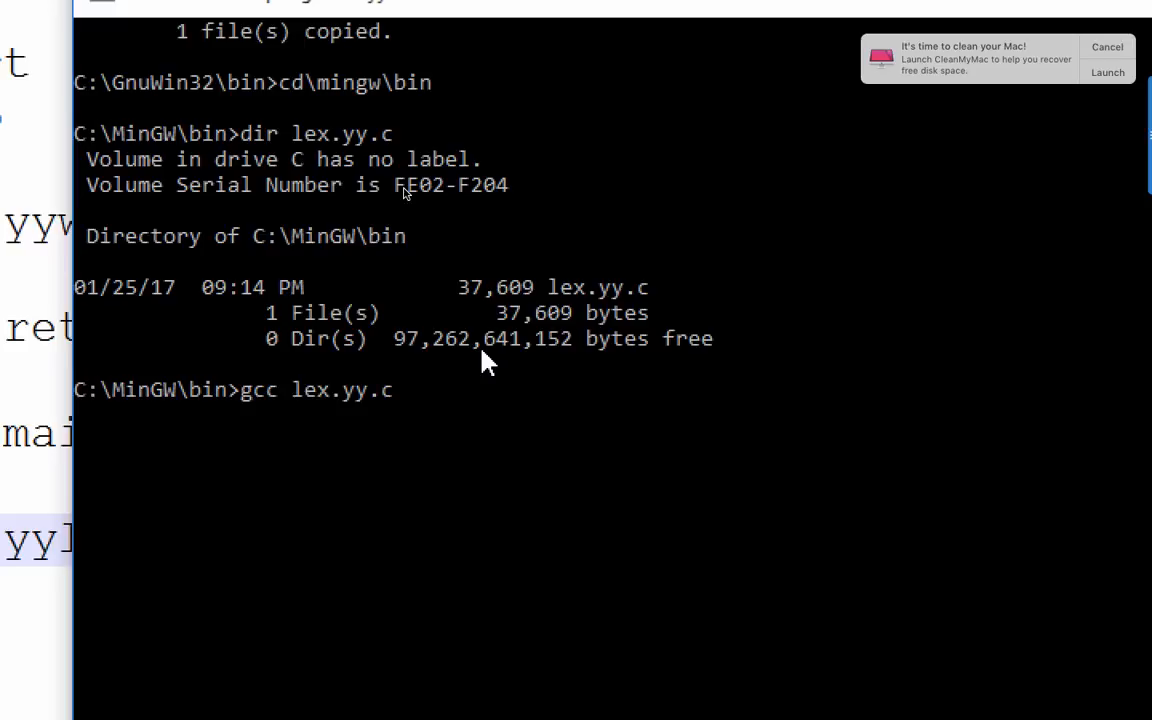
pyautogui.press('Return')
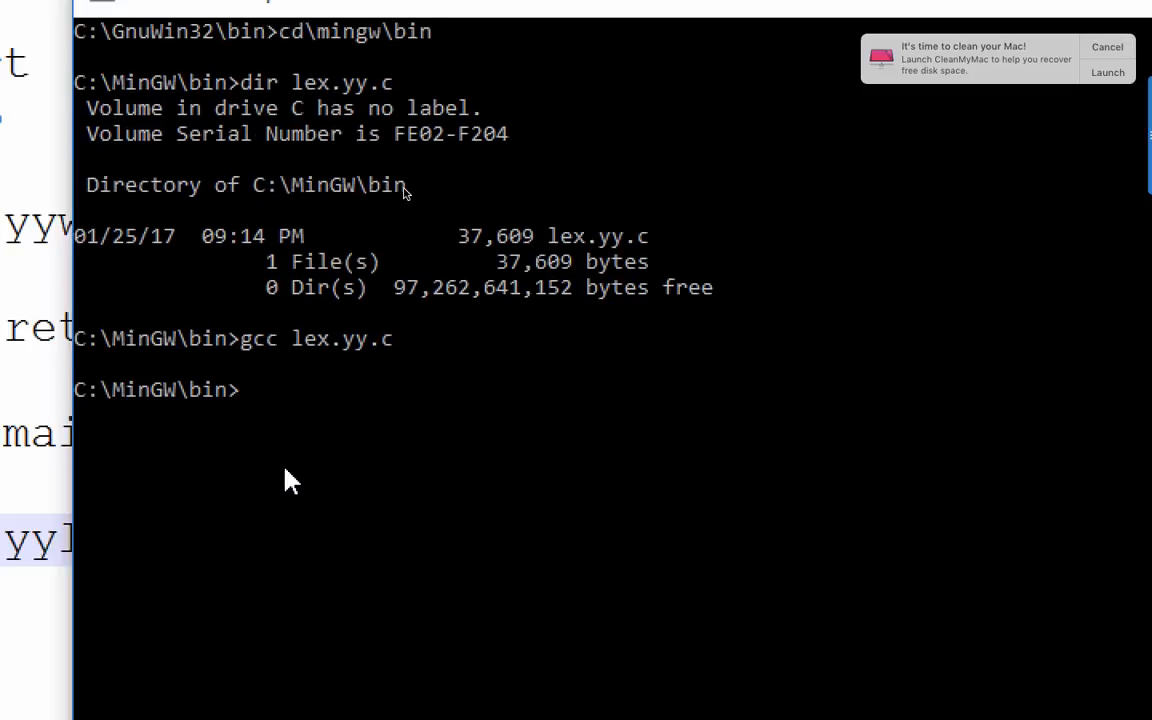
pyautogui.write('dir a.exe')
pyautogui.press('Return')
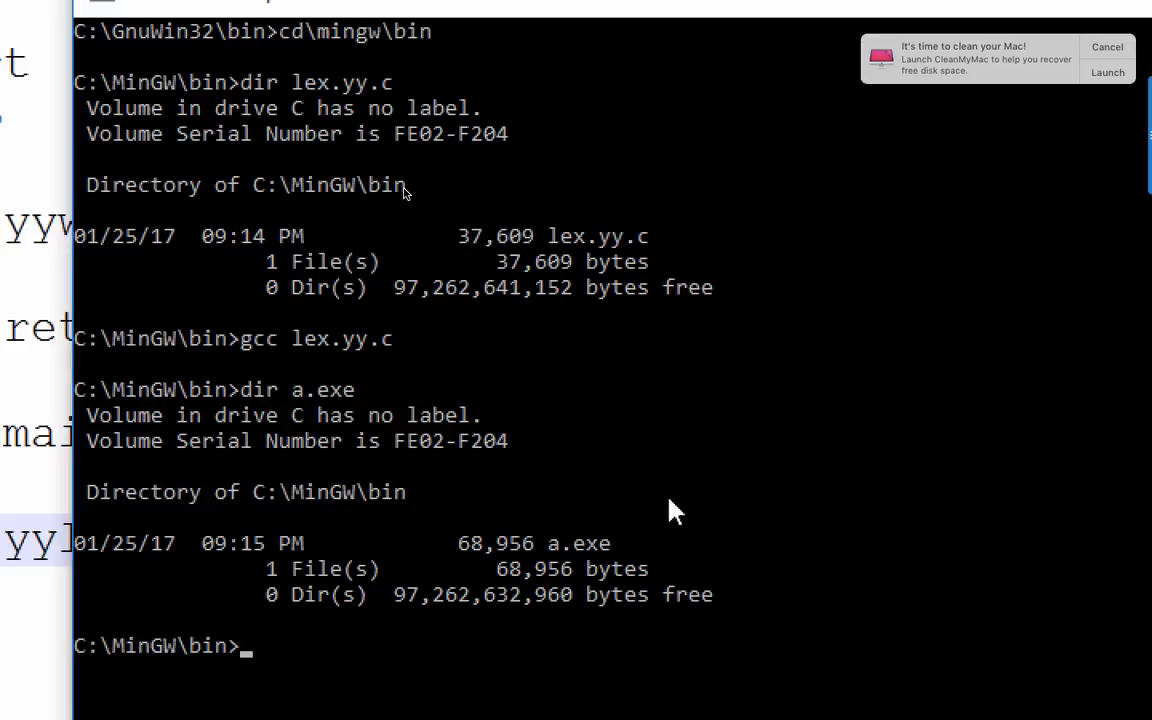
pyautogui.scroll(-2, 504, 509)
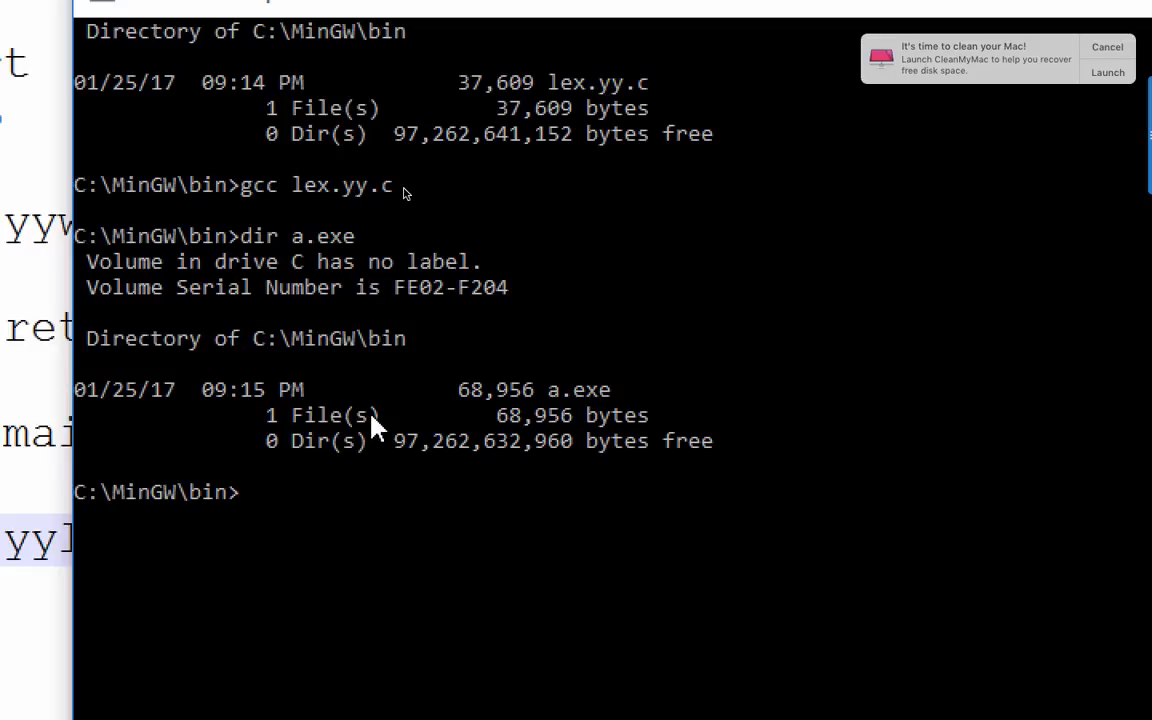
pyautogui.scroll(-1, 370, 419)
# Run the compiled program a and enter the word start four times as test input.
pyautogui.write('a')
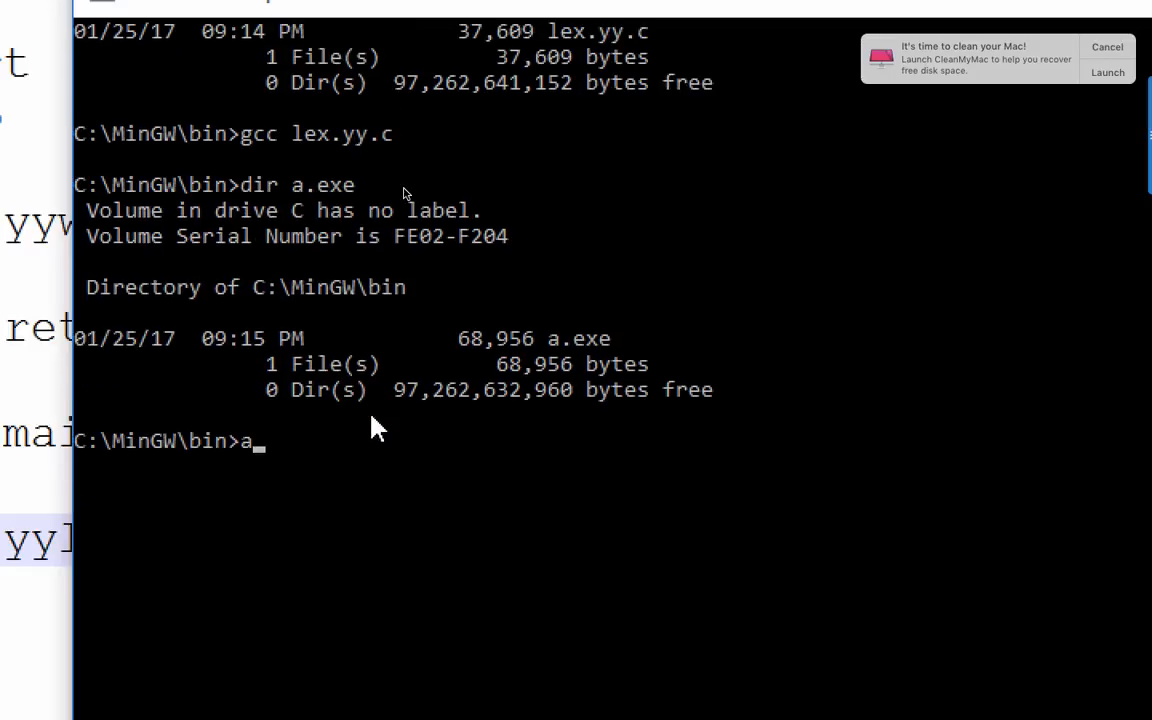
pyautogui.press('Return')
pyautogui.write('start')
pyautogui.press('Return')
pyautogui.write('start')
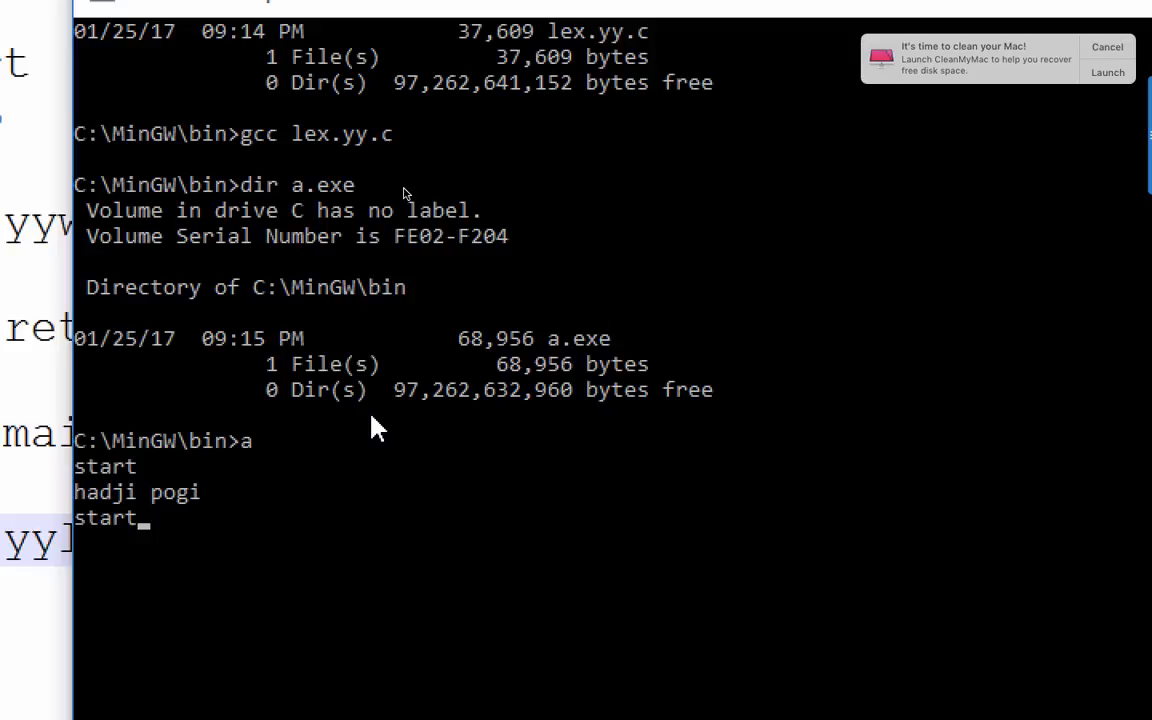
pyautogui.press('Return')
pyautogui.write('start')
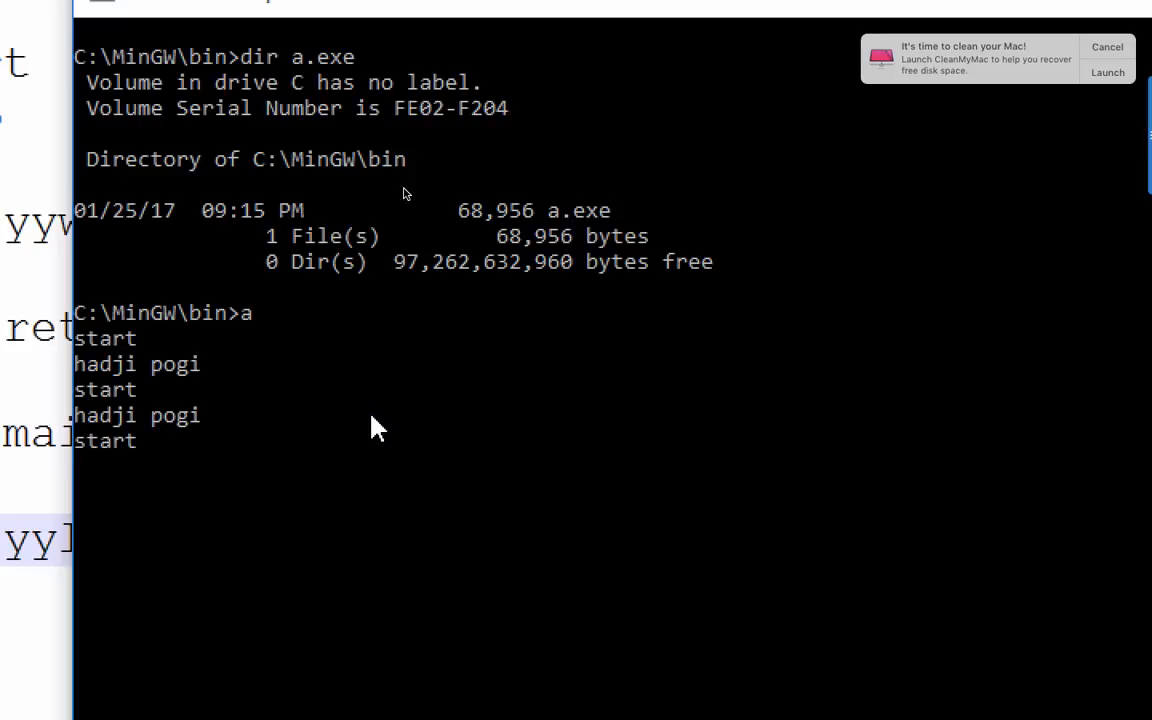
pyautogui.press('Return')
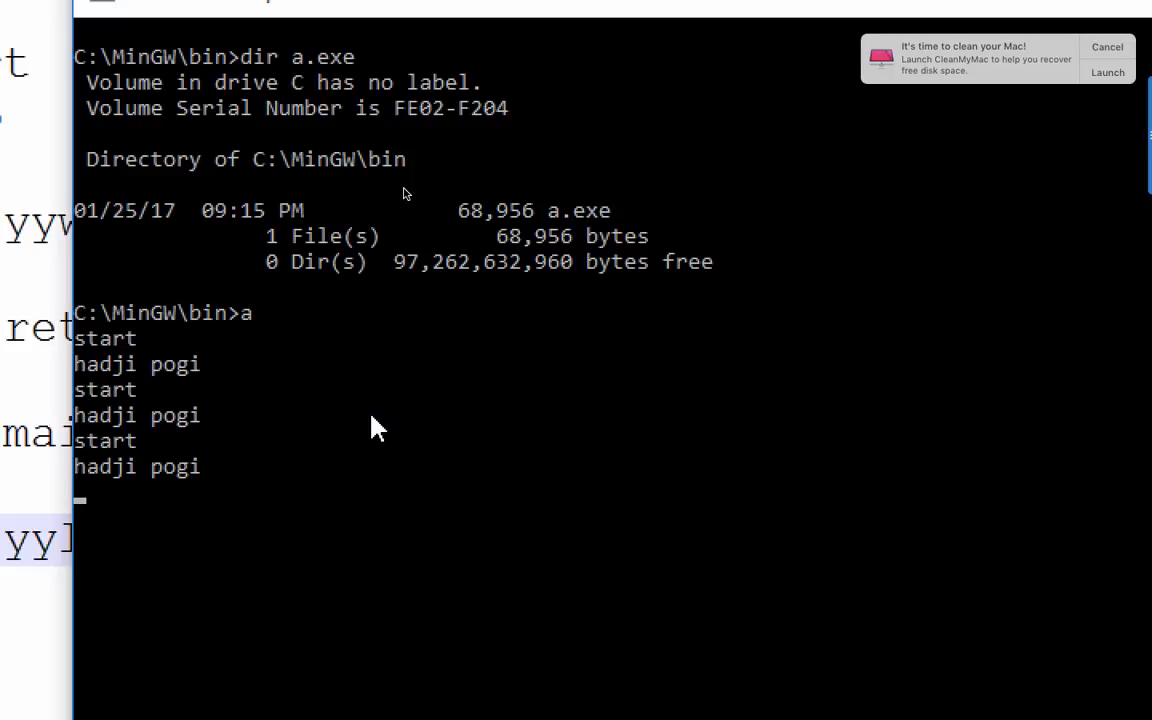
pyautogui.write('start')
pyautogui.press('Return')
# Enter the word stop three times as input to the running program.
pyautogui.write('stop')
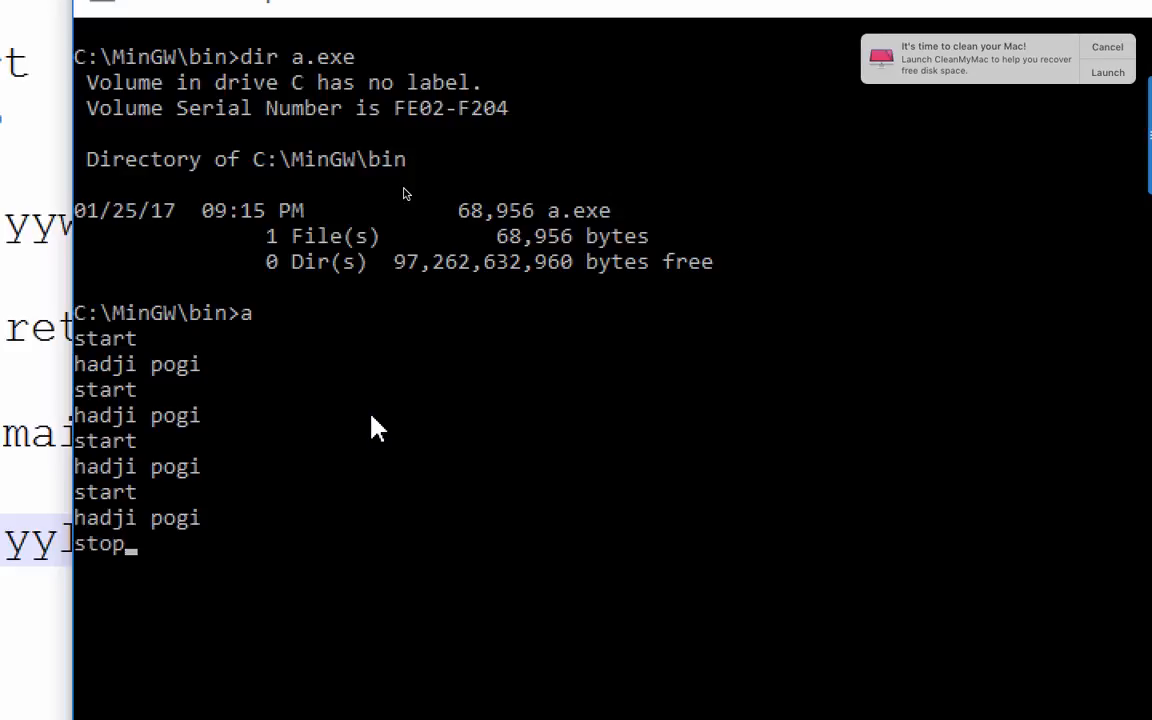
pyautogui.press('Return')
pyautogui.scroll(-3, 370, 428)
pyautogui.write('stop')
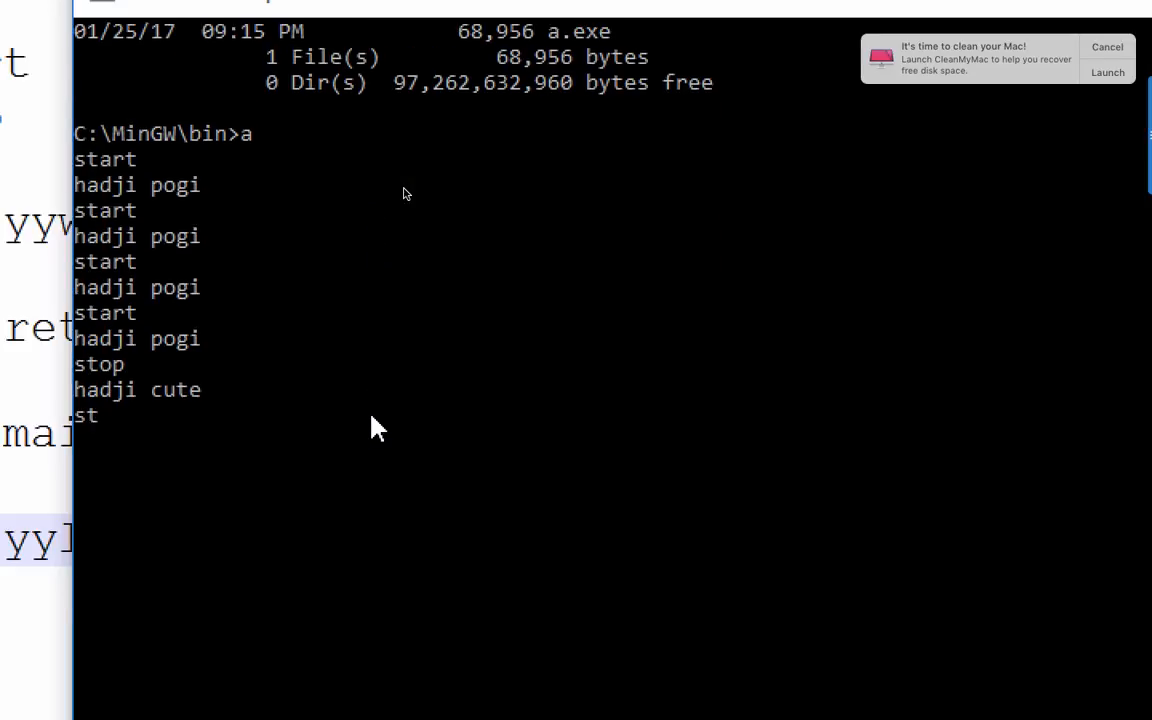
pyautogui.press('Return')
pyautogui.write('stop')
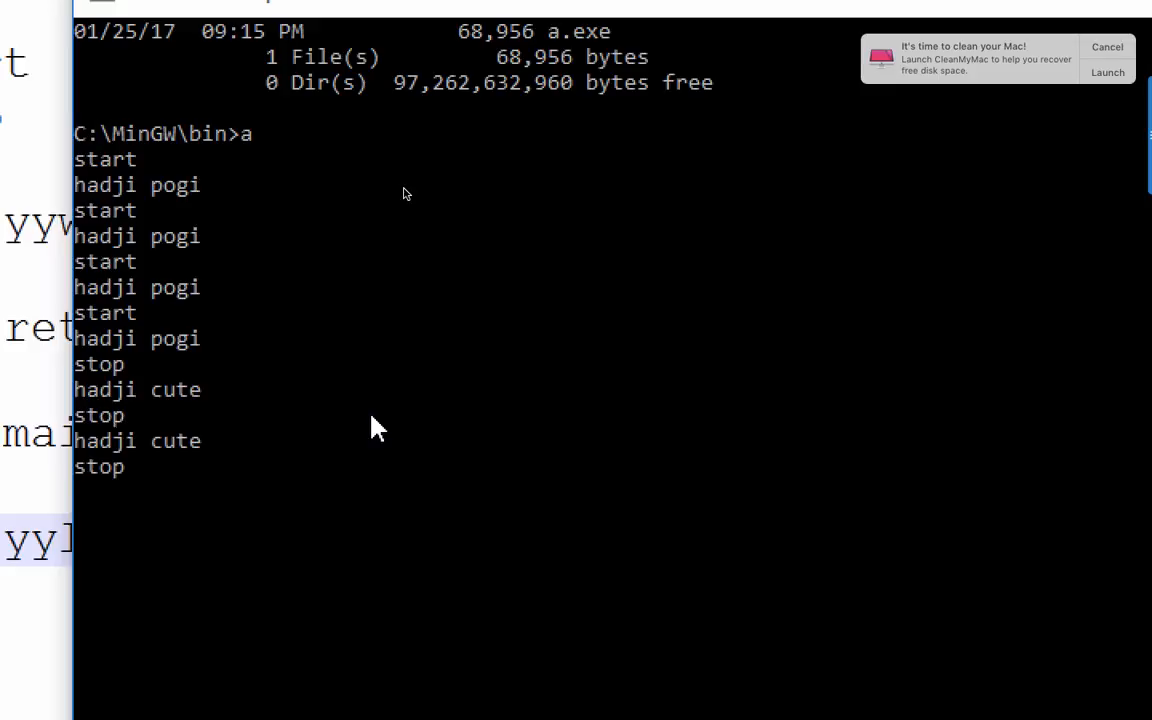
pyautogui.press('Return')
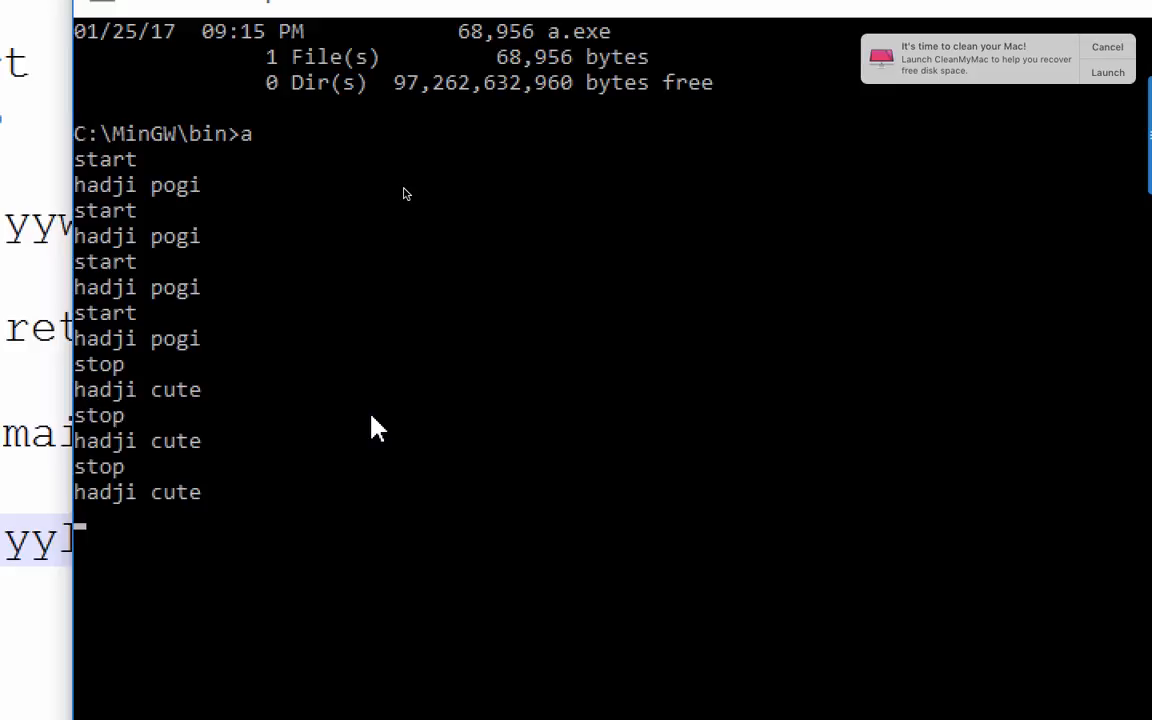
# Test the running program with the misspelled word startt and with a word that has no matching rule.
pyautogui.write('startt')
pyautogui.press('Return')
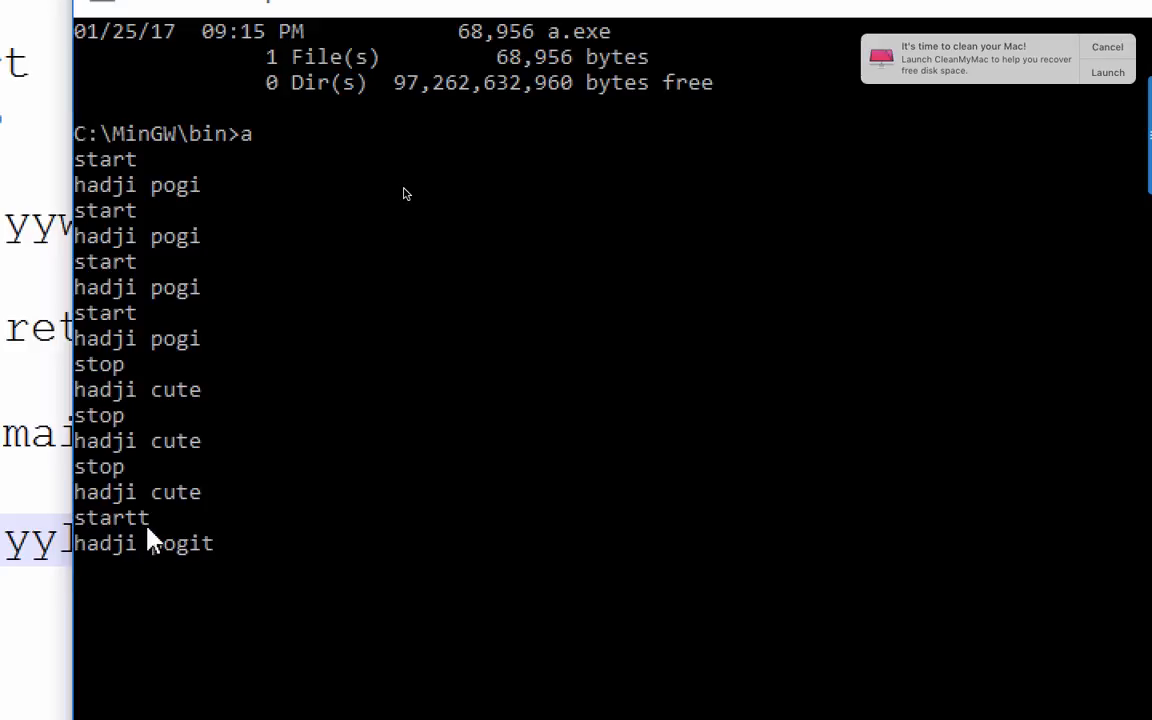
pyautogui.write('hadji')
pyautogui.press('Return')
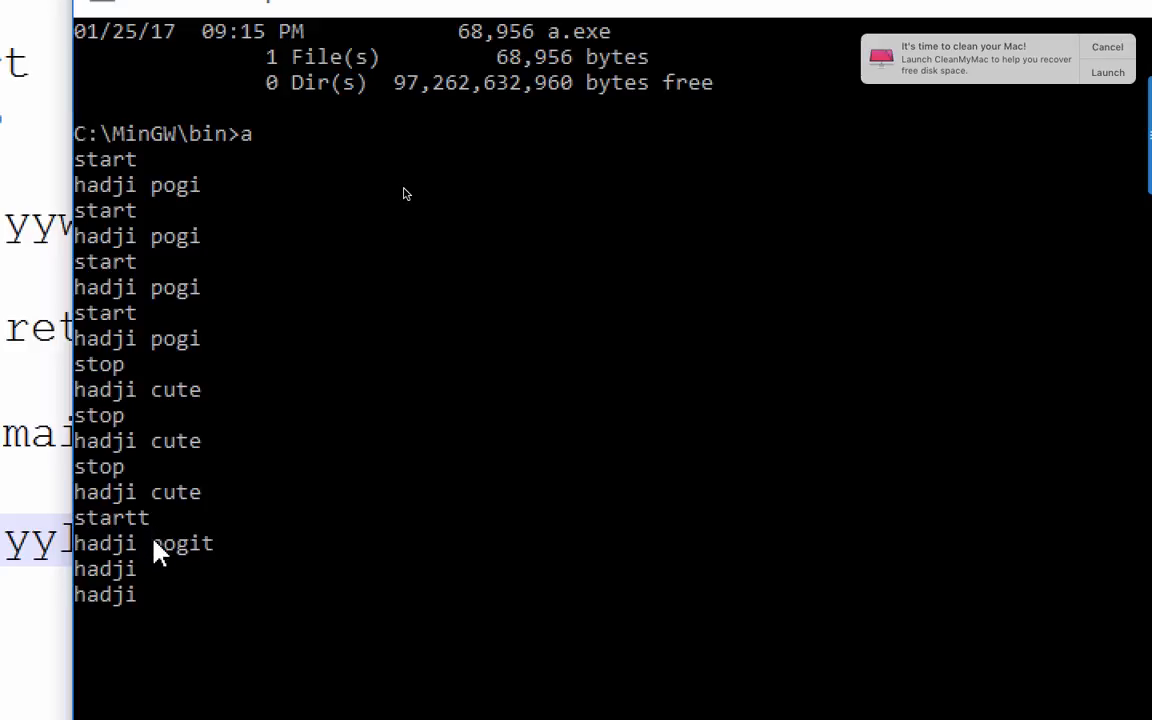
pyautogui.scroll(-2, 141, 610)
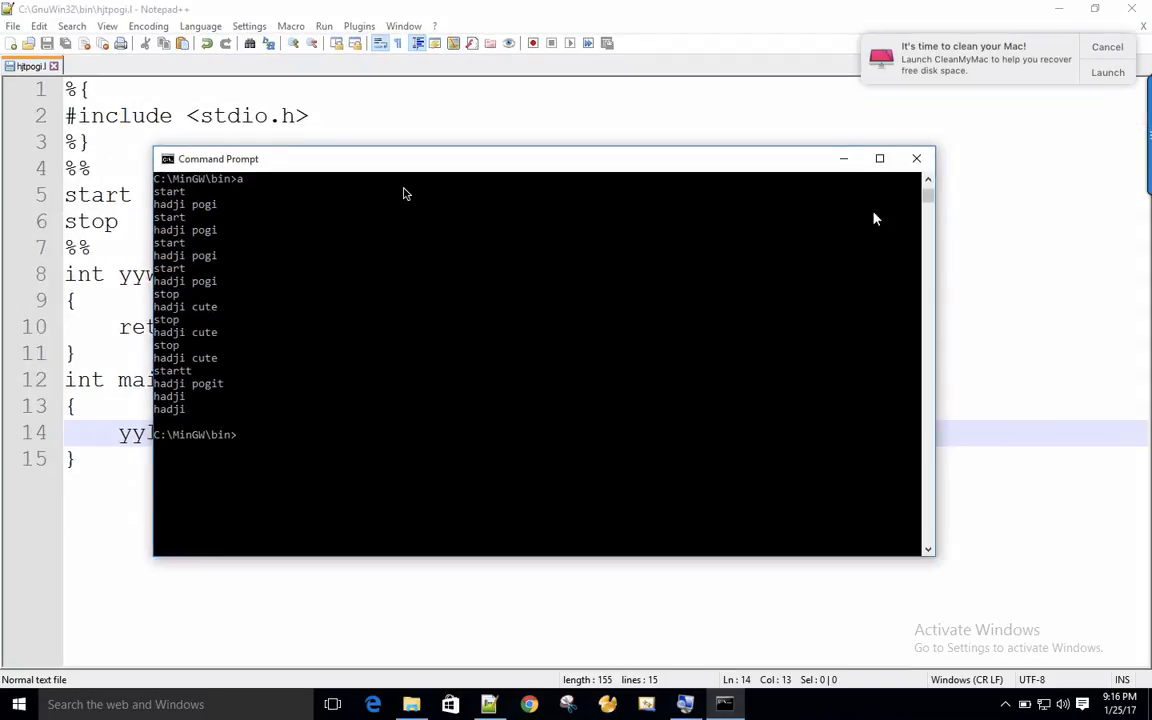
# Close the Command Prompt window and return to the hjtpogi.l code in Notepad++, placing the cursor after yywrap's closing brace.
pyautogui.click(916, 158)
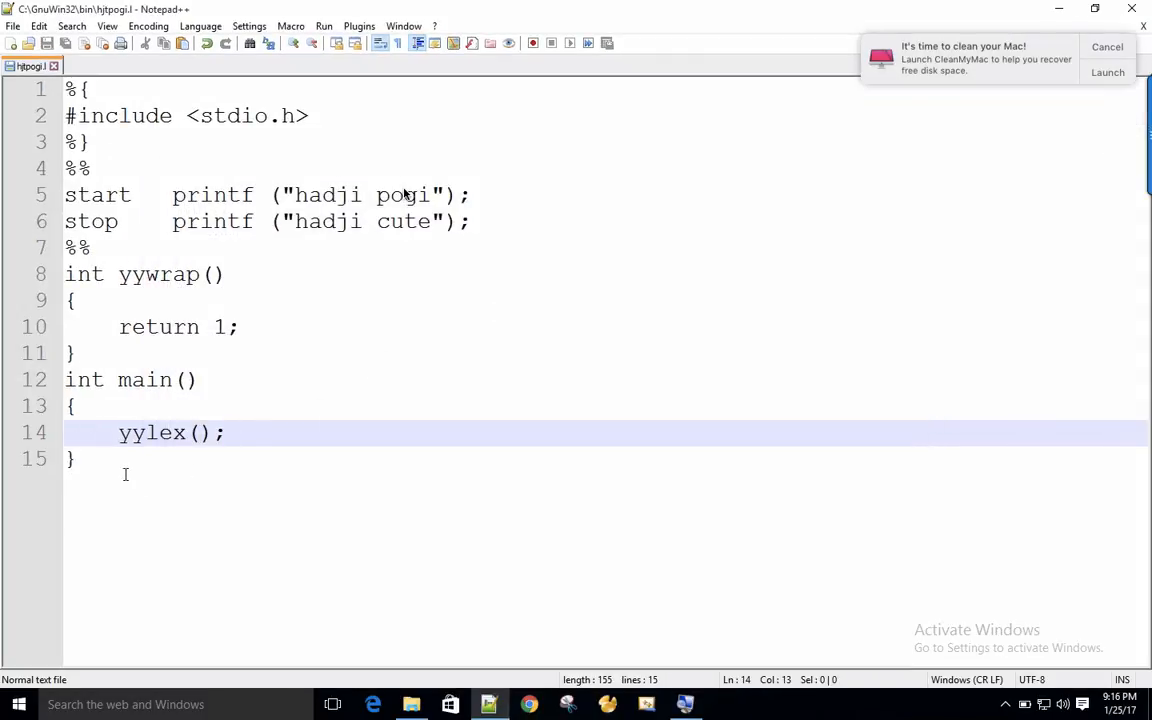
pyautogui.moveTo(125, 474); pyautogui.dragTo(18, 95)
pyautogui.click(467, 349)
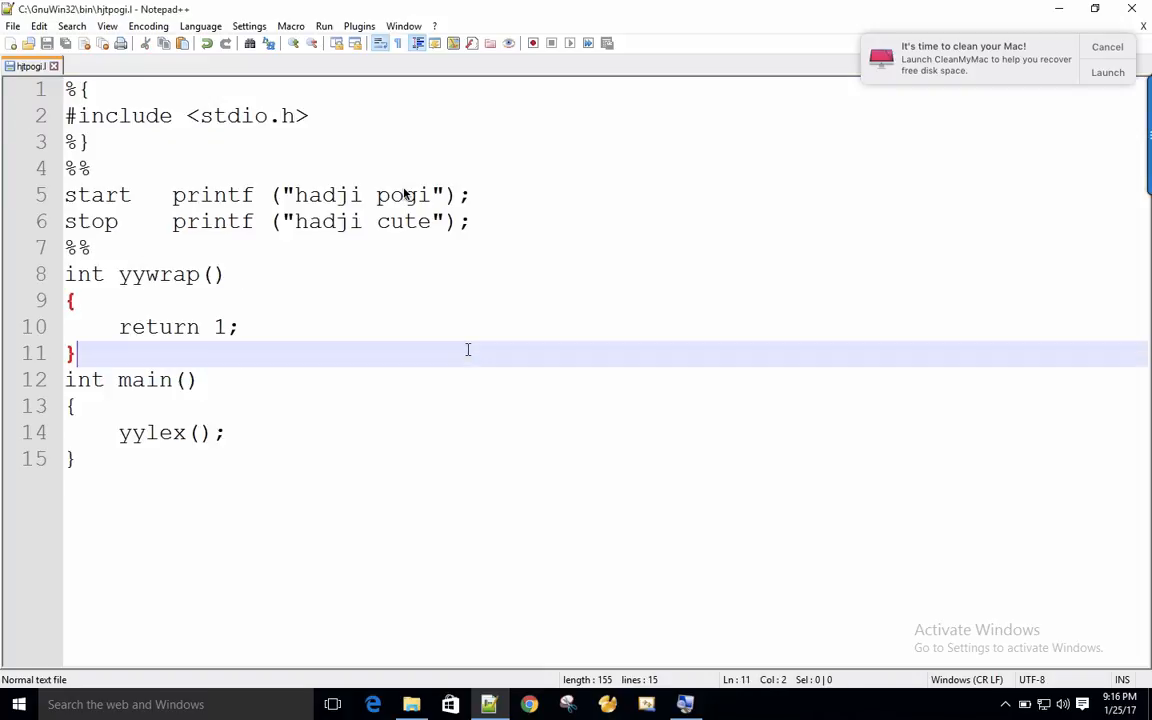